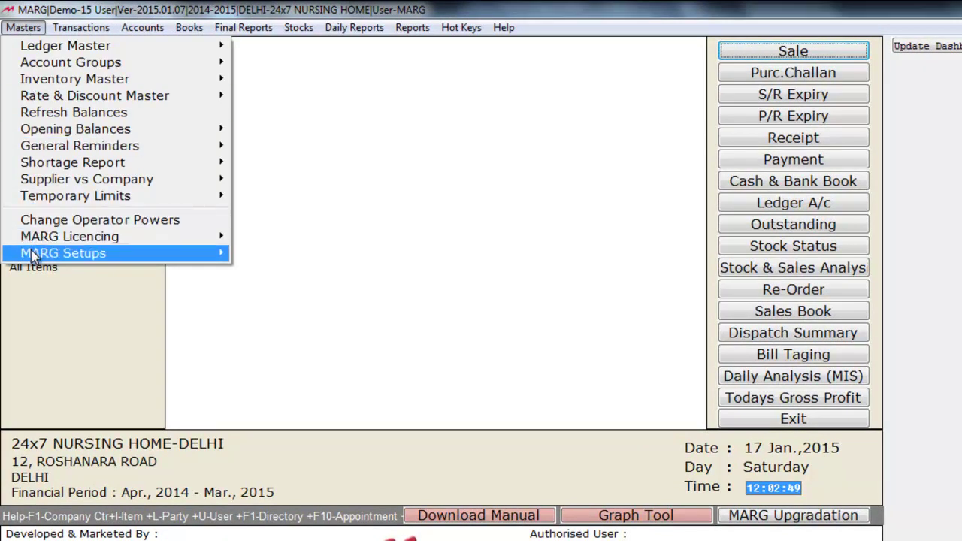
# - In Control Room, search all settings for 'opd' and set O.P.D. Management (Addon) to Y
pyautogui.moveTo(33, 256)
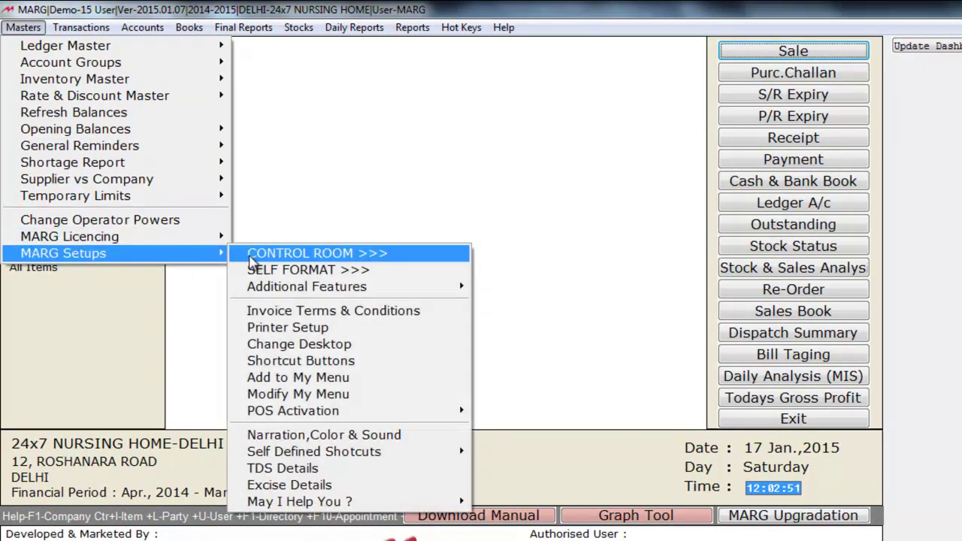
pyautogui.click(251, 256)
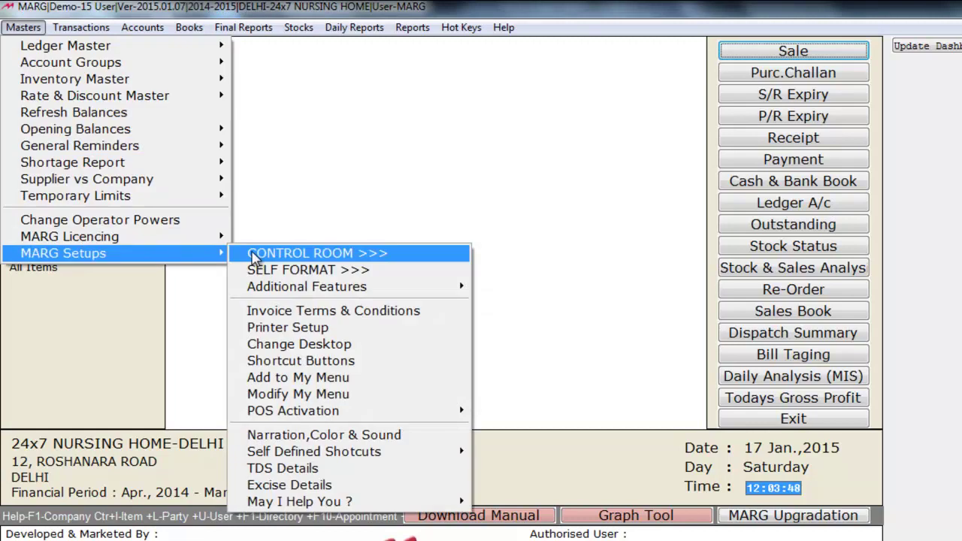
pyautogui.press('Return')
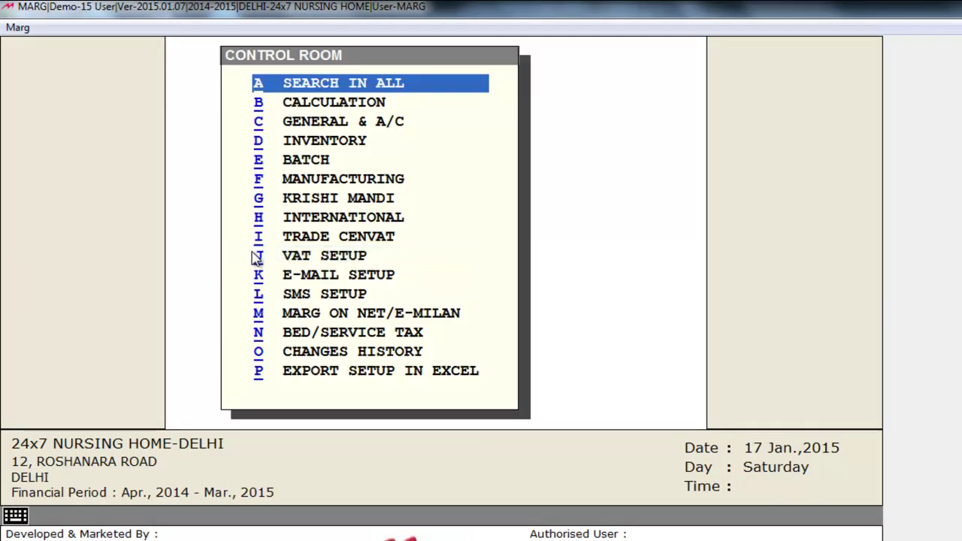
pyautogui.press('Return')
pyautogui.write('opd')
pyautogui.press('Return')
pyautogui.press('Return')
pyautogui.press('Return')
pyautogui.press('Return')
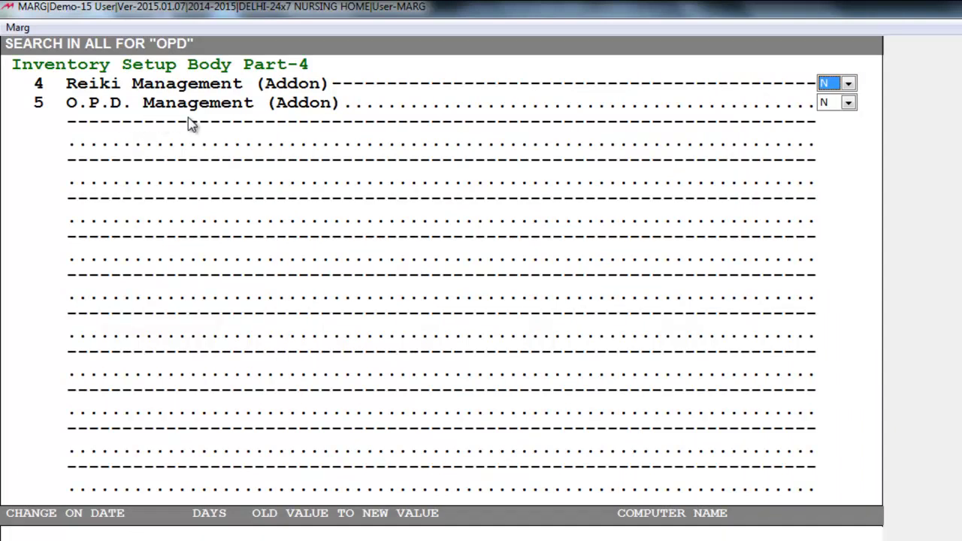
pyautogui.press('Return')
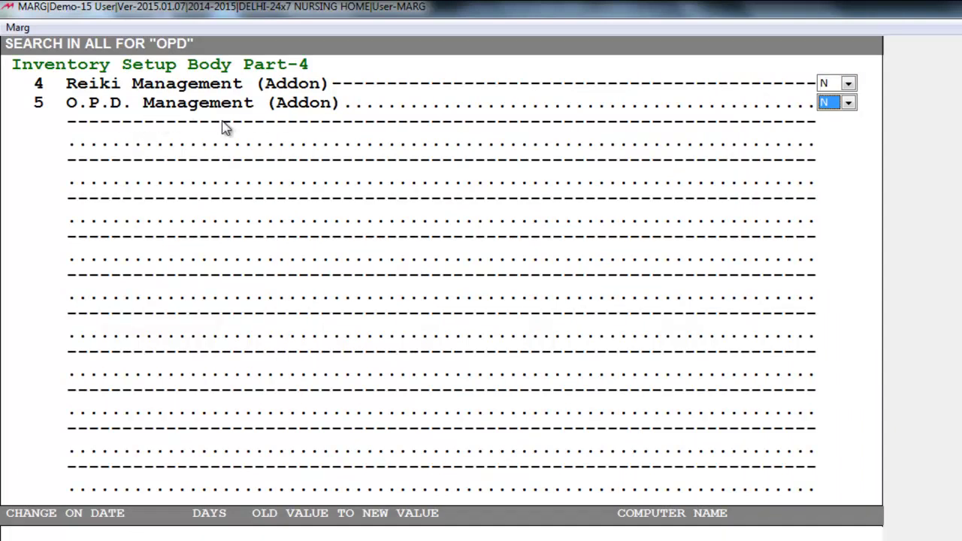
pyautogui.click(848, 104)
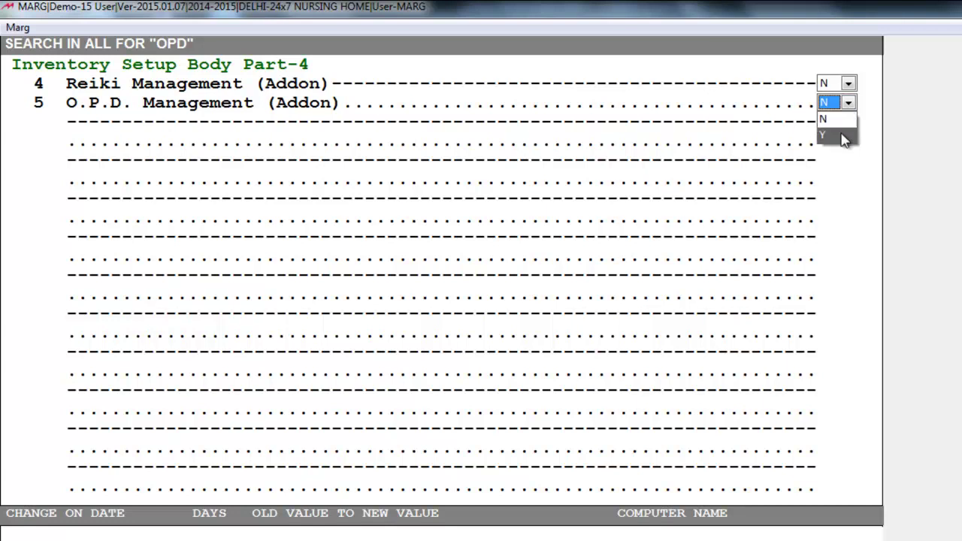
pyautogui.click(843, 135)
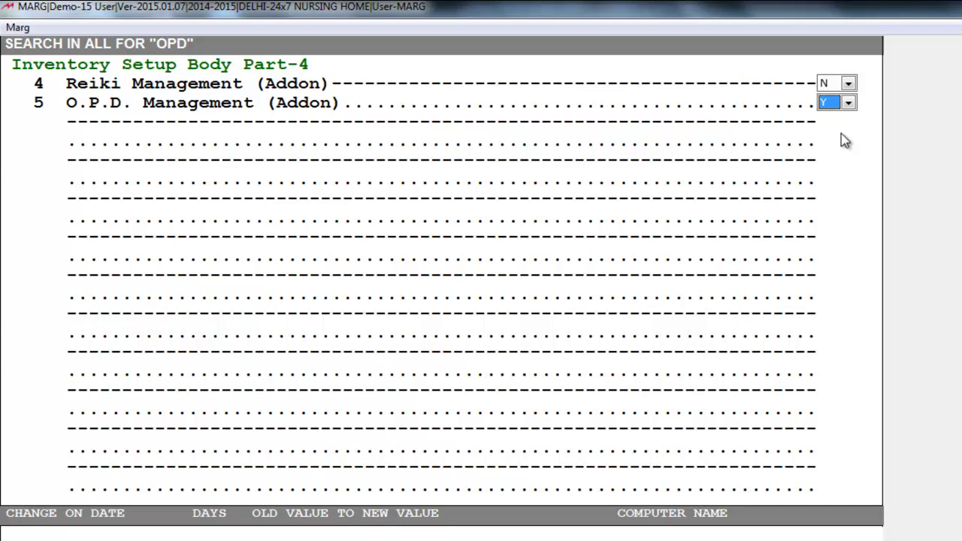
pyautogui.press('Escape')
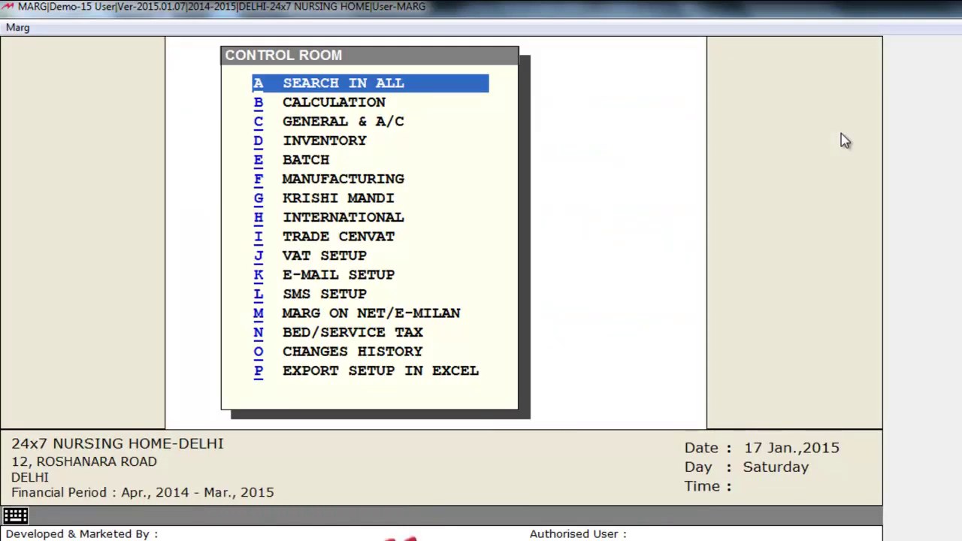
# - Save the Control Room change and launch O.P.D. Management from Accounts
pyautogui.press('Right')
pyautogui.press('Return')
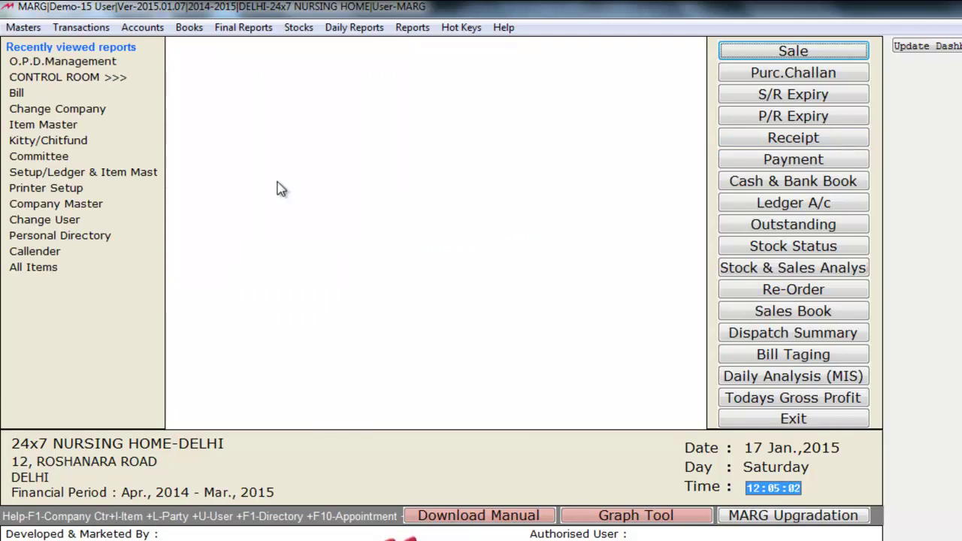
pyautogui.click(154, 31)
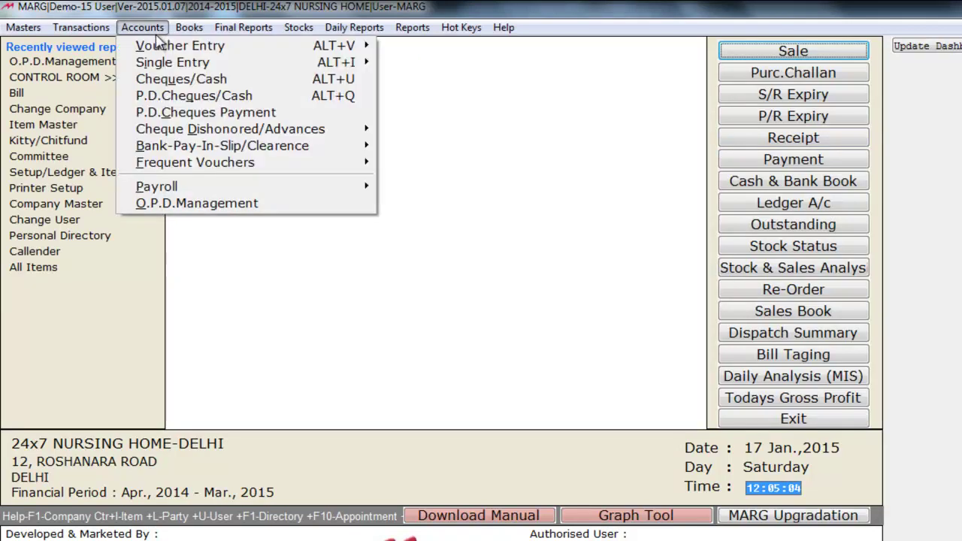
pyautogui.moveTo(176, 165)
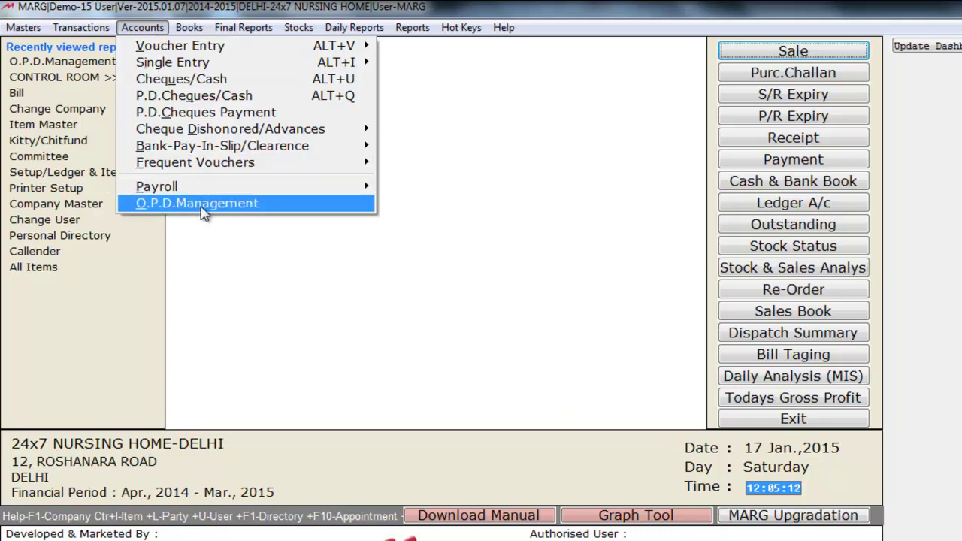
pyautogui.click(202, 210)
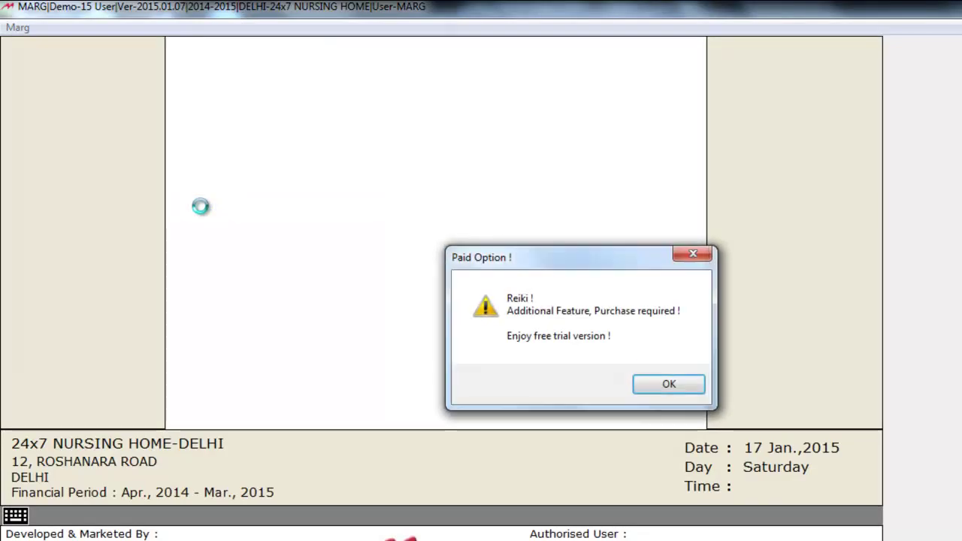
# - Dismiss the paid add-on notice and confirm OPD as the business type
pyautogui.click(668, 385)
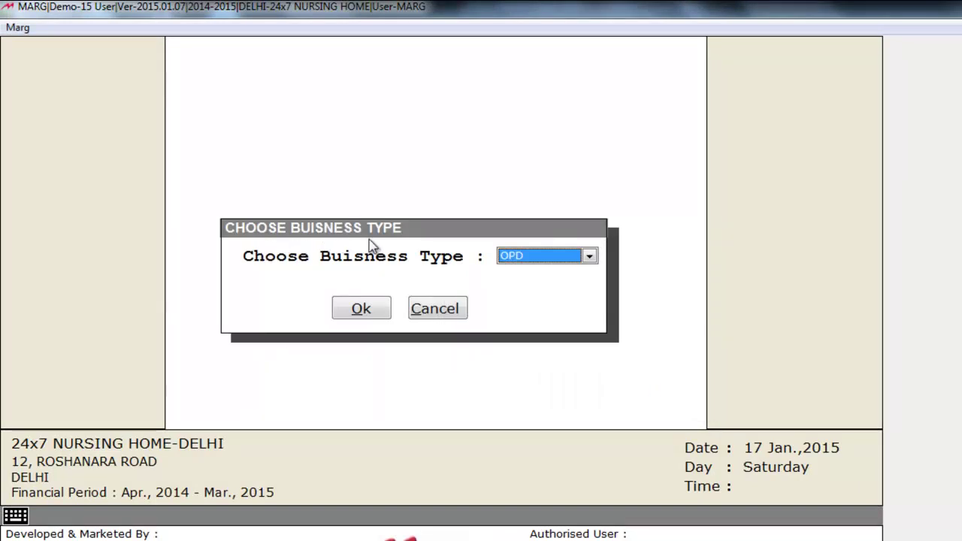
pyautogui.hotkey('alt', 'Down')
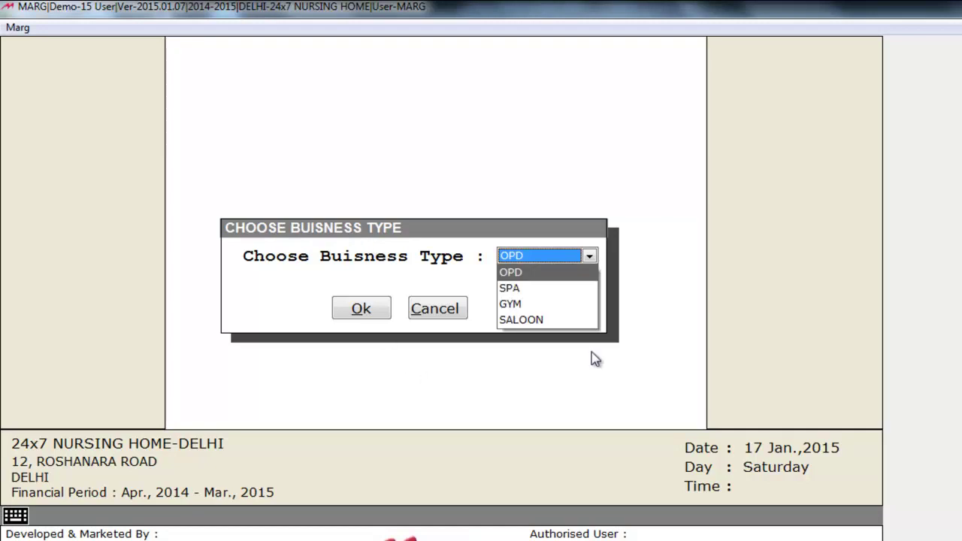
pyautogui.press('Down')
pyautogui.press('Down')
pyautogui.press('Down')
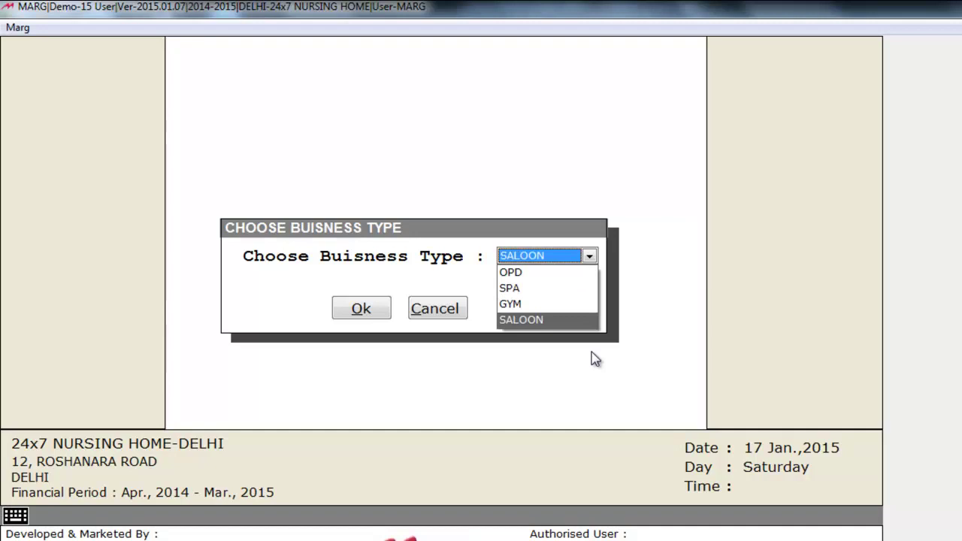
pyautogui.press('Up')
pyautogui.press('Up')
pyautogui.press('Up')
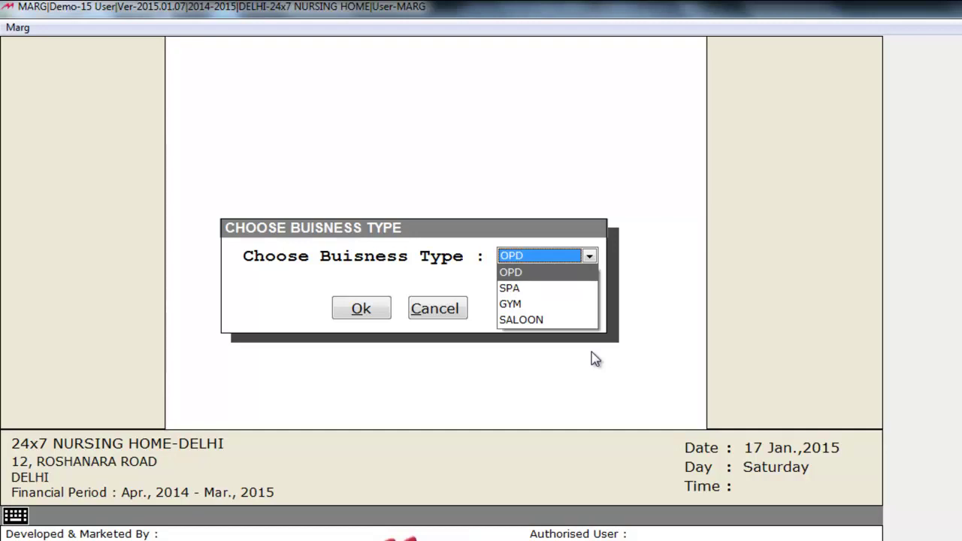
pyautogui.click(374, 316)
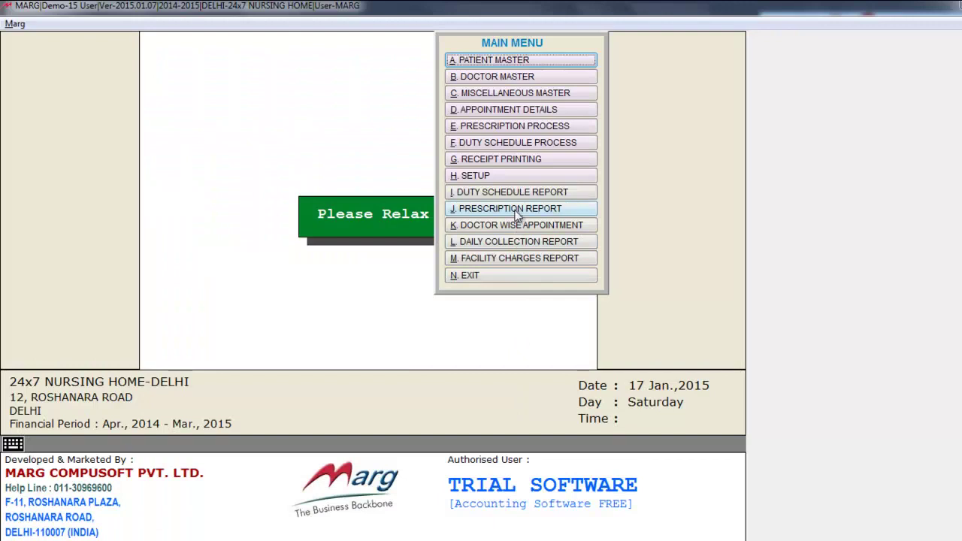
# - Open the O.P.D. setup for editing, leaving the show-left-doctors option off
pyautogui.click(512, 174)
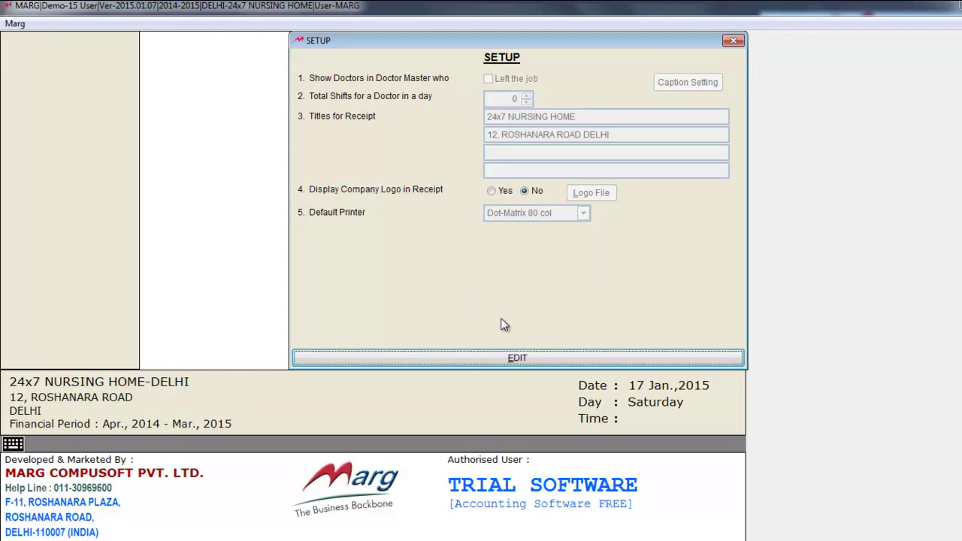
pyautogui.click(503, 358)
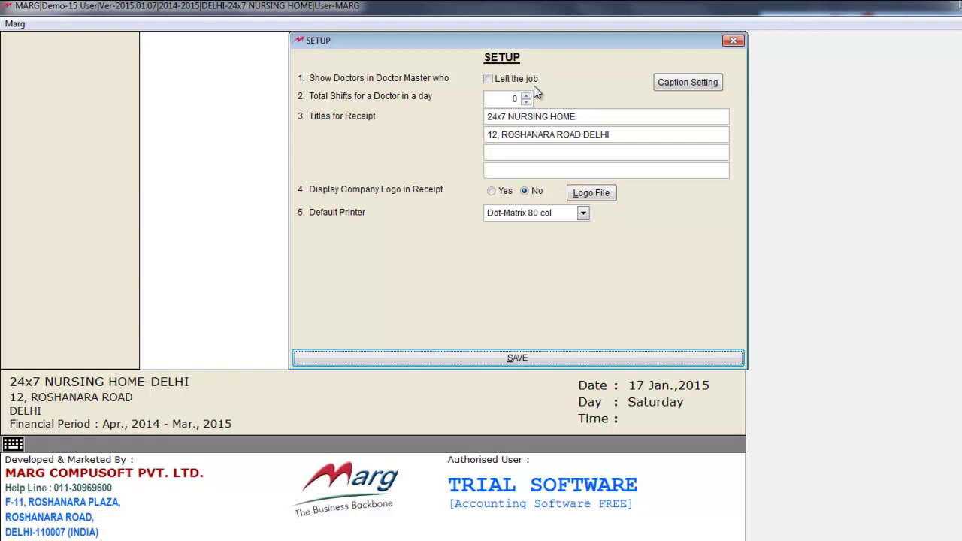
pyautogui.click(488, 79)
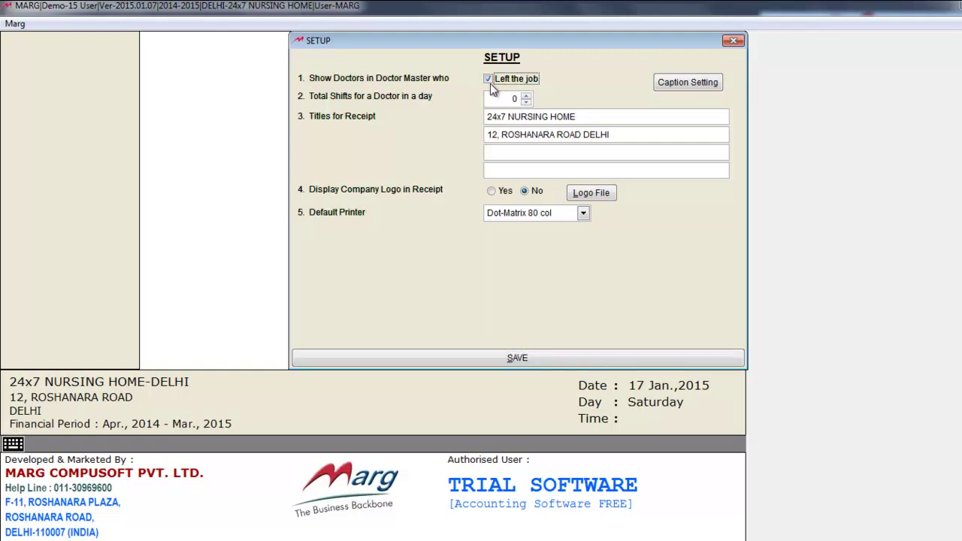
pyautogui.click(489, 80)
# - Raise doctor shifts per day to 4 and leave company logo display turned off
pyautogui.click(527, 99)
pyautogui.click(527, 98)
pyautogui.click(528, 98)
pyautogui.click(527, 98)
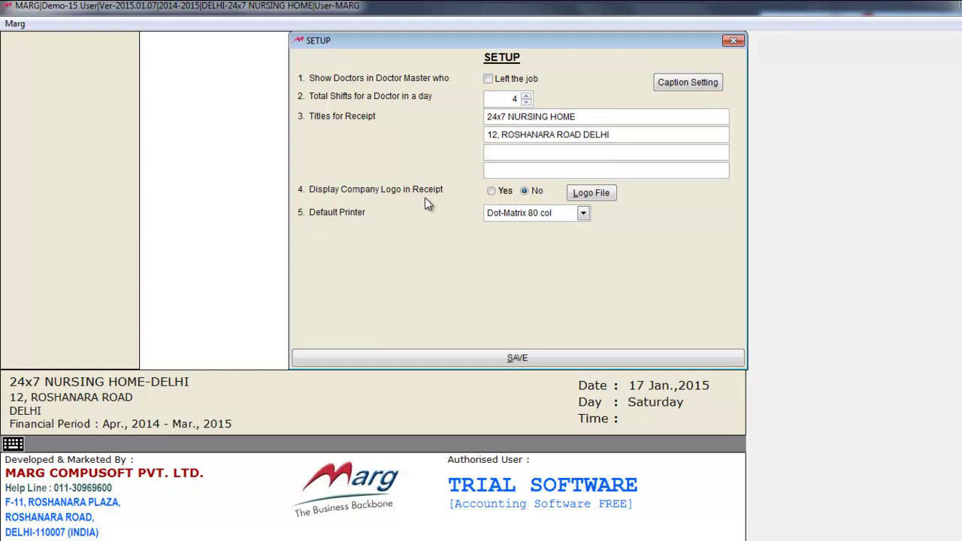
pyautogui.click(495, 193)
pyautogui.click(525, 192)
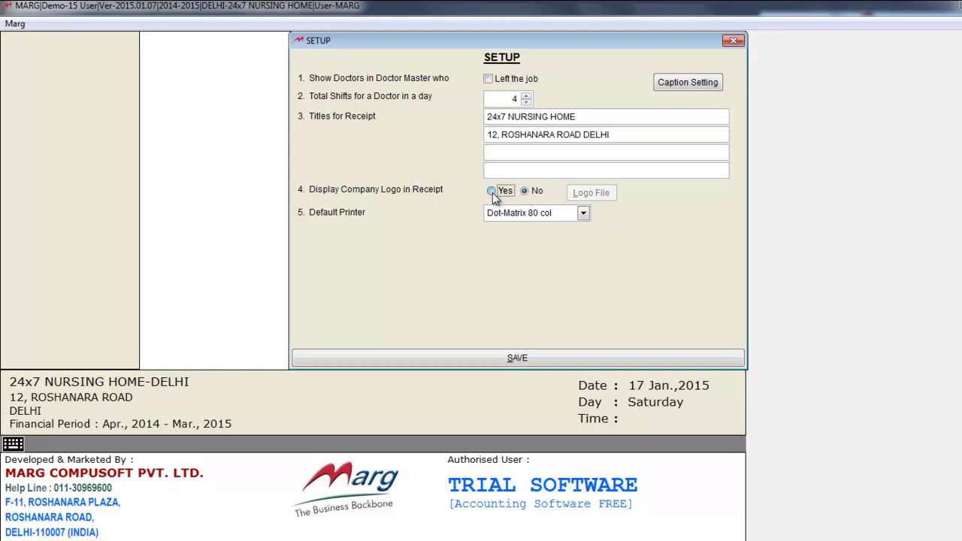
# - Turn company logo display back on and attach Desktop logo.jpg as the receipt logo
pyautogui.click(492, 193)
pyautogui.click(597, 194)
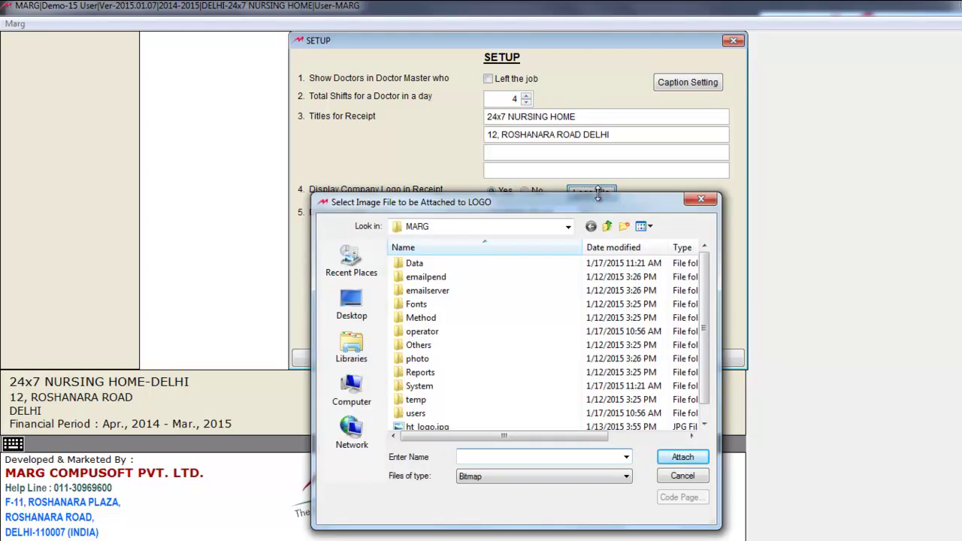
pyautogui.click(352, 301)
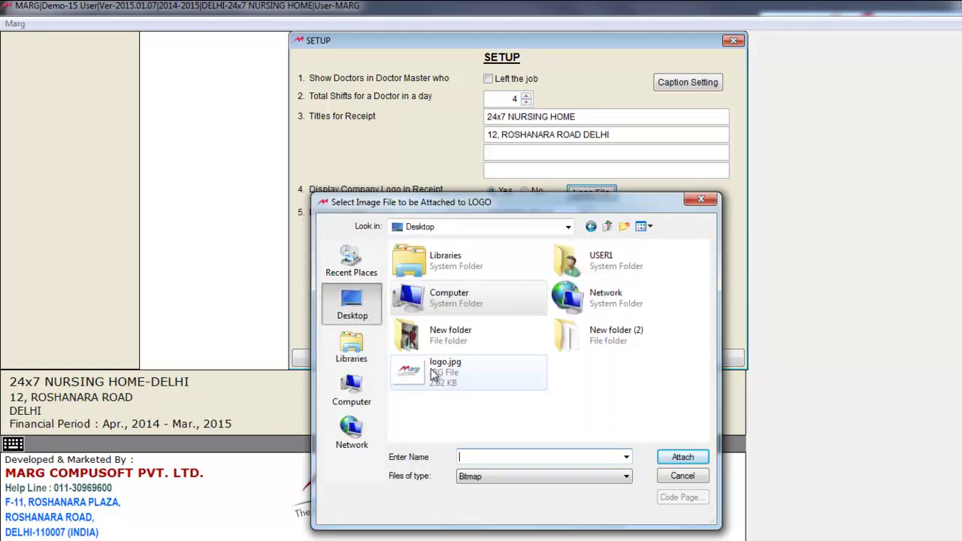
pyautogui.click(434, 376)
pyautogui.click(681, 457)
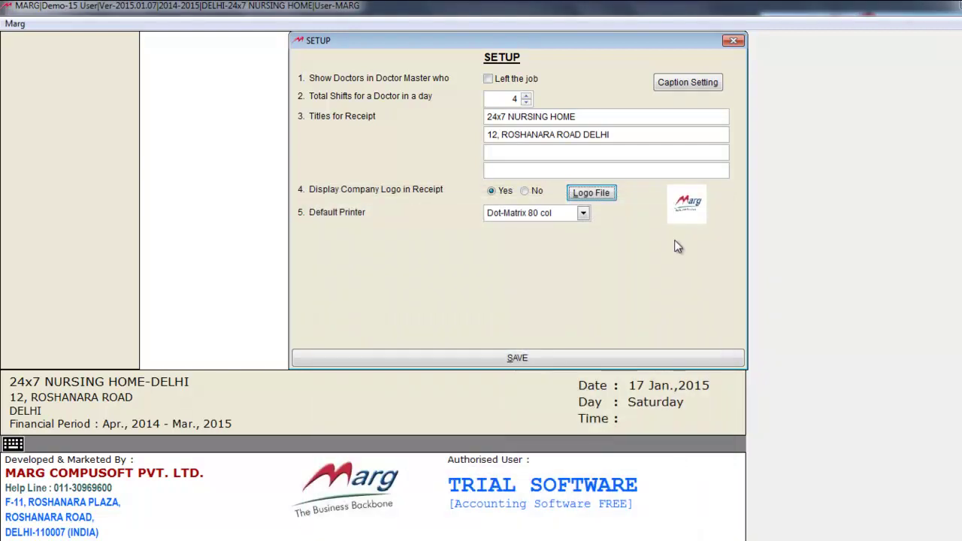
# - Set the default printer to Others and bring up Caption Setting
pyautogui.click(526, 213)
pyautogui.click(560, 249)
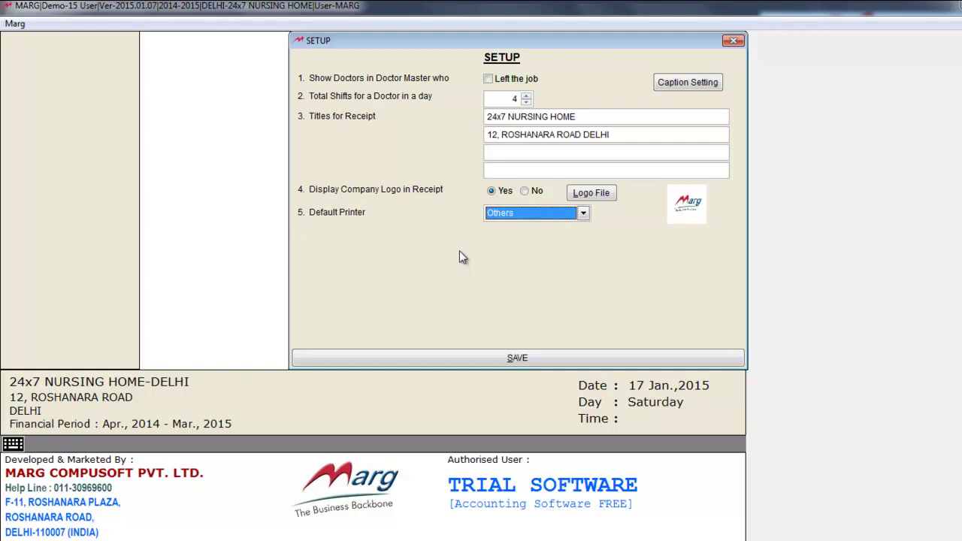
pyautogui.click(699, 84)
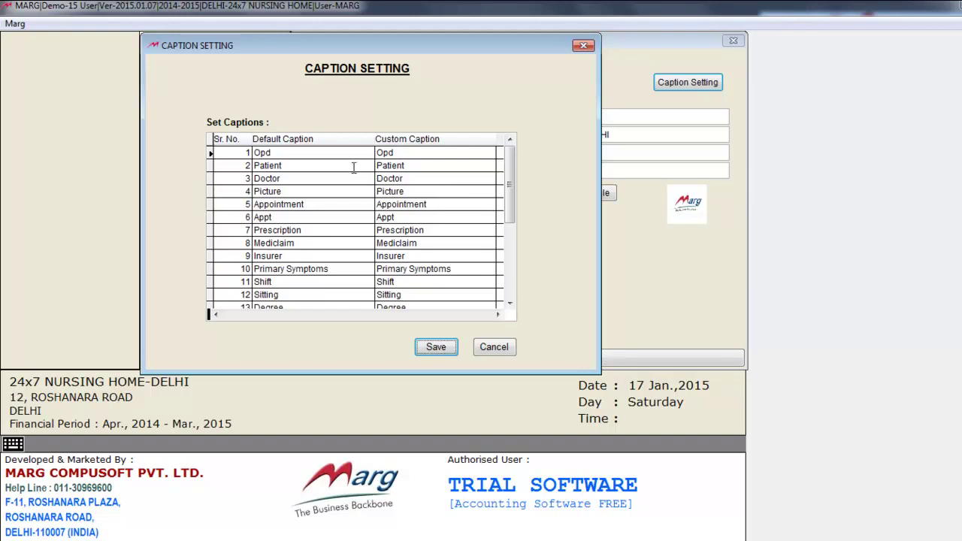
# - Change the Patient caption to Client and back to Patient, then save the setup
pyautogui.click(416, 168)
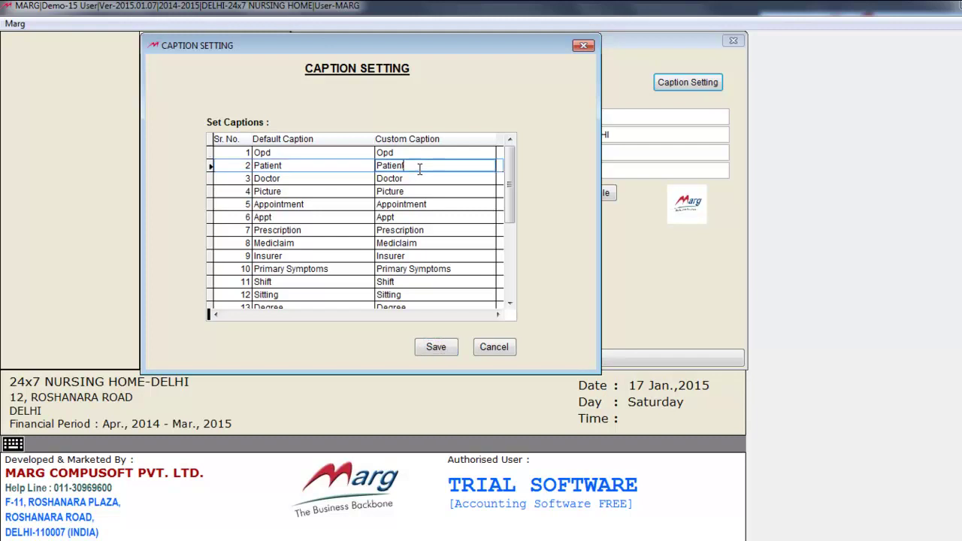
pyautogui.write('Client')
pyautogui.press('Return')
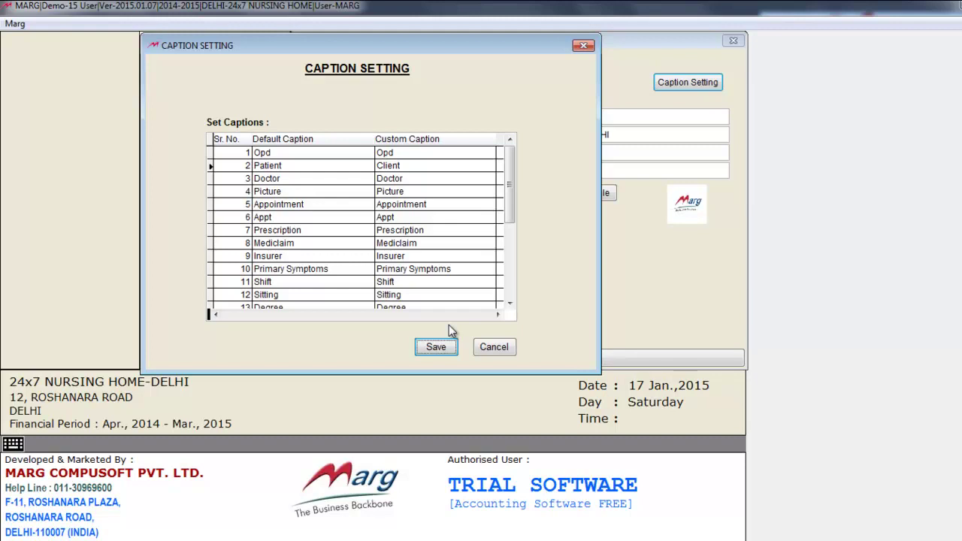
pyautogui.click(414, 163)
pyautogui.write('Patient')
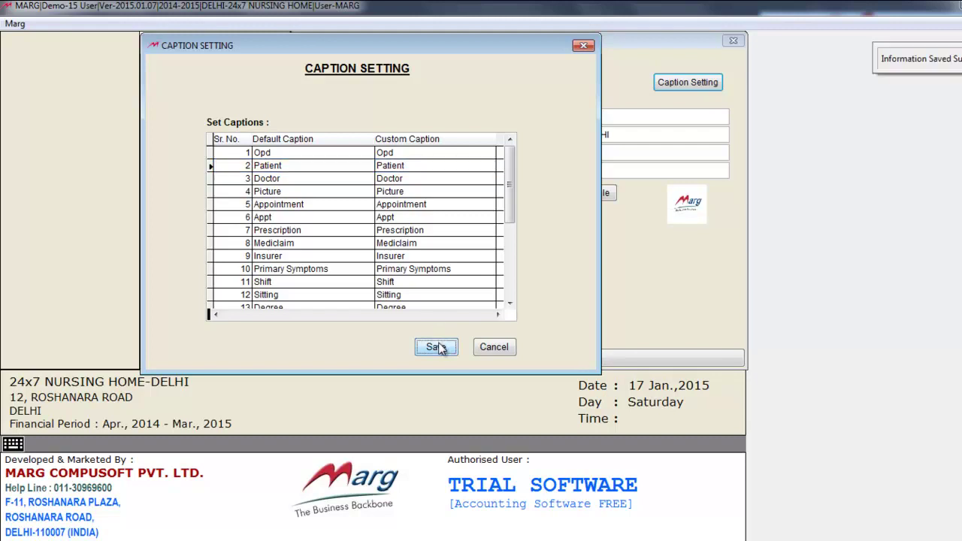
pyautogui.click(487, 352)
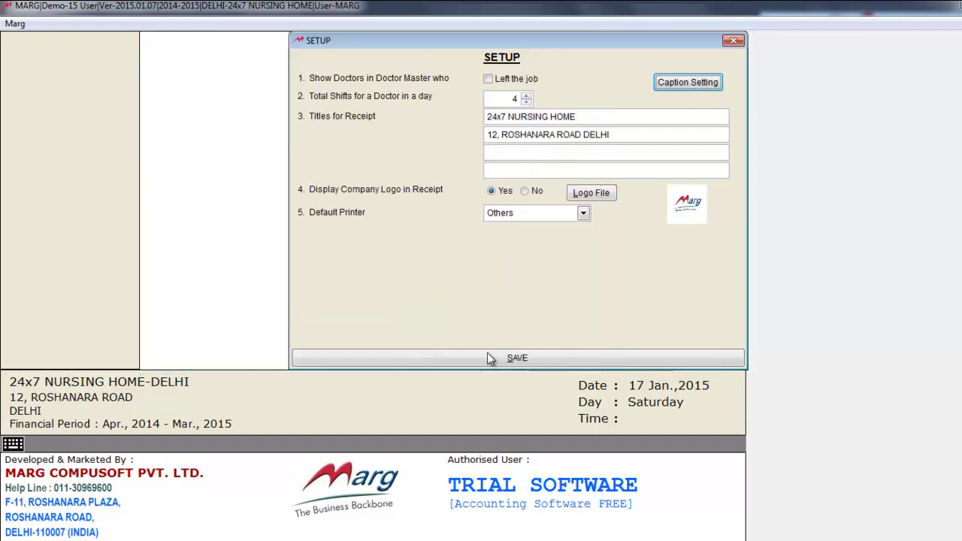
pyautogui.click(518, 359)
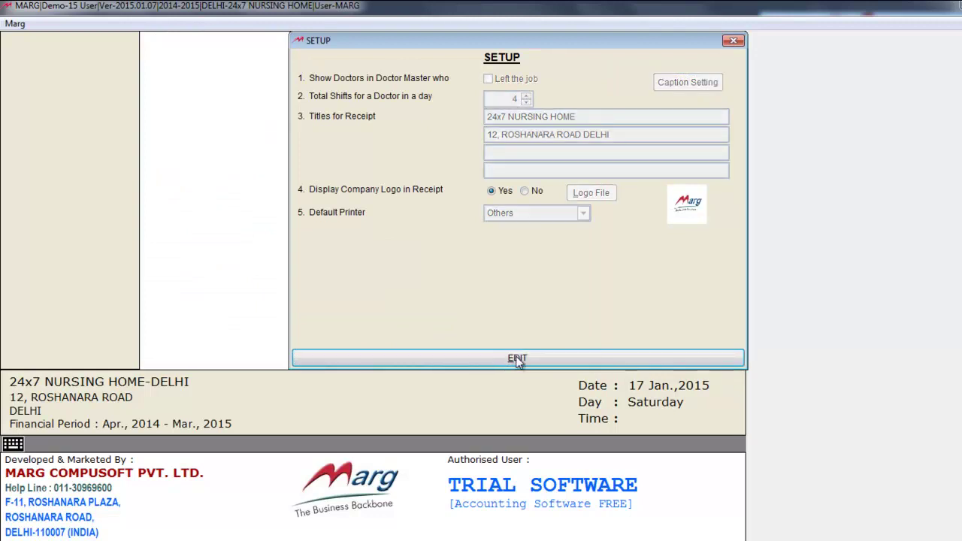
# - Close the setup, open Degree Master and add the degree M.B.B.S
pyautogui.click(734, 40)
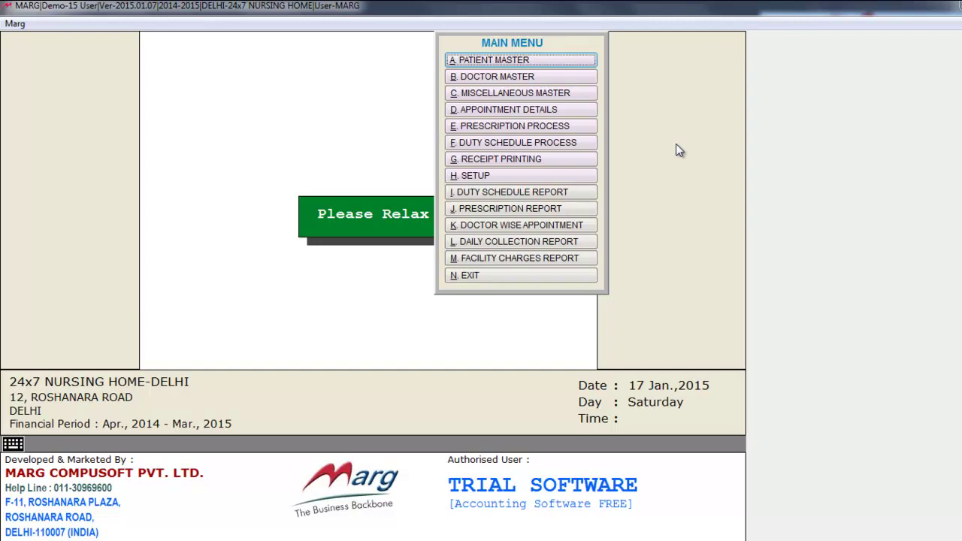
pyautogui.click(572, 93)
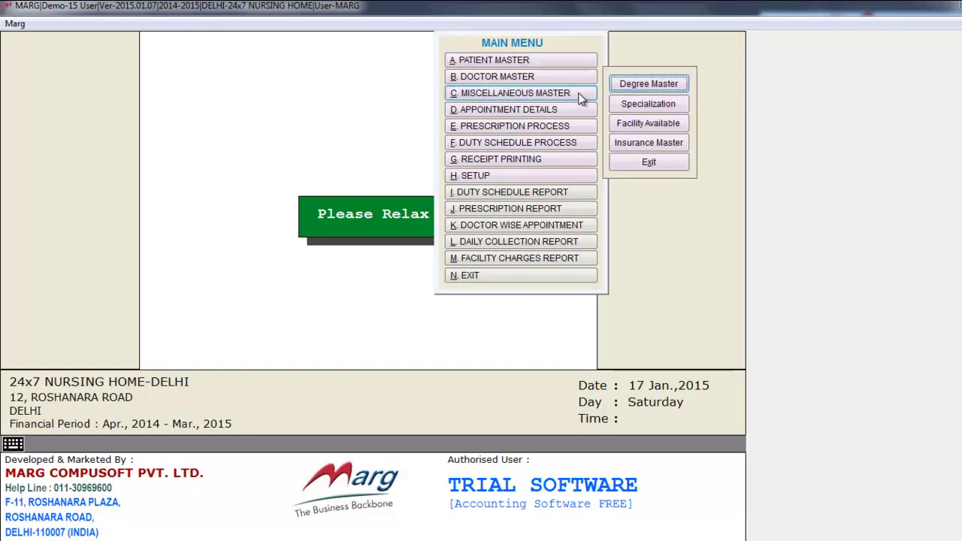
pyautogui.click(635, 85)
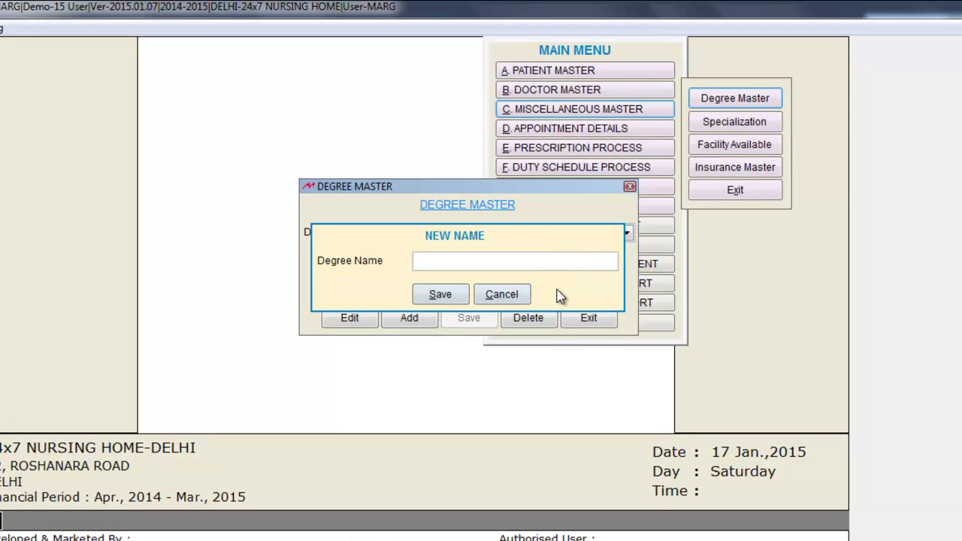
pyautogui.write('M.B.B.S')
pyautogui.click(445, 300)
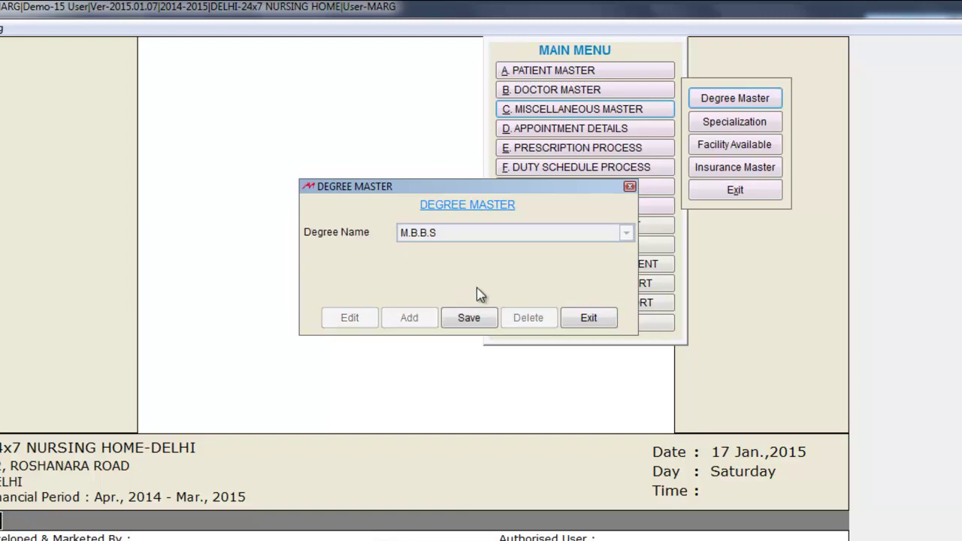
pyautogui.click(469, 319)
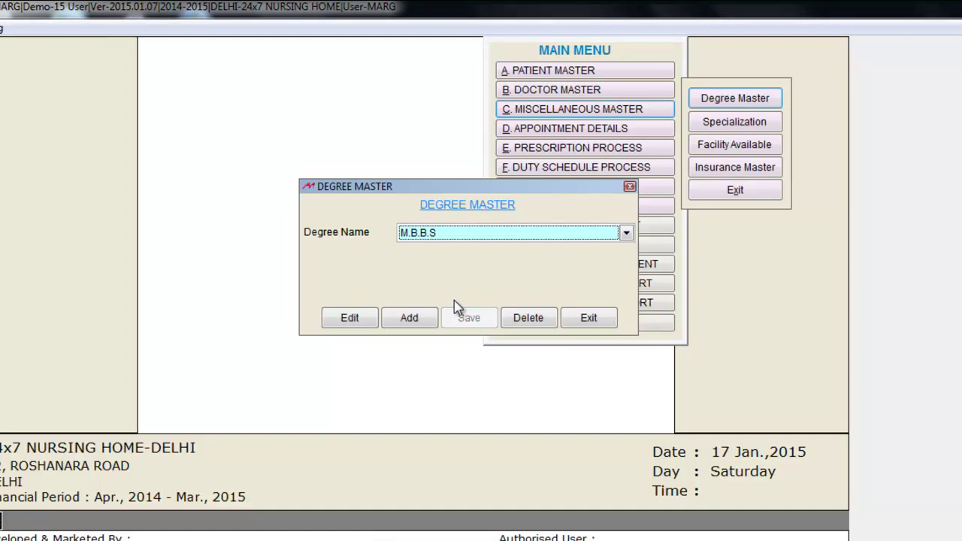
# - Add the degree M.D and close the Degree Master
pyautogui.click(410, 318)
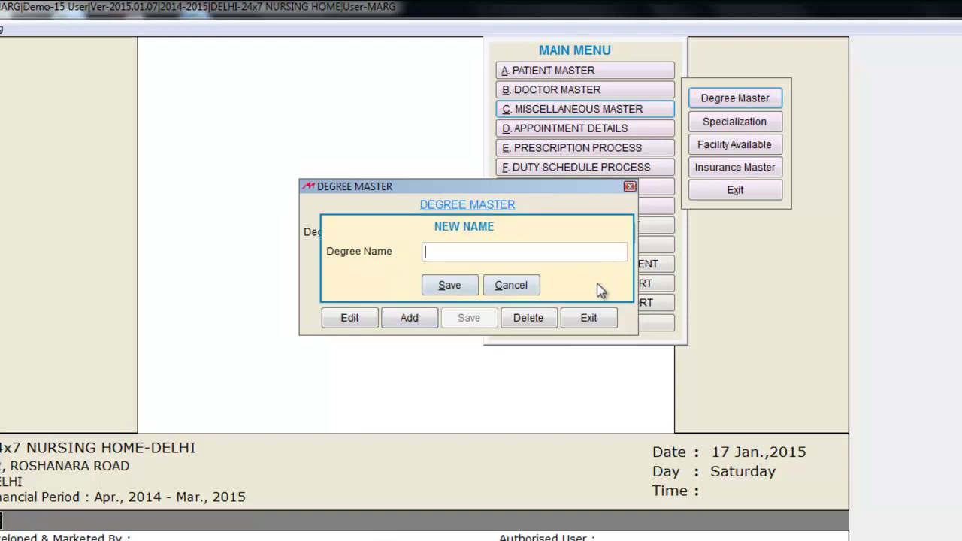
pyautogui.write('M.D')
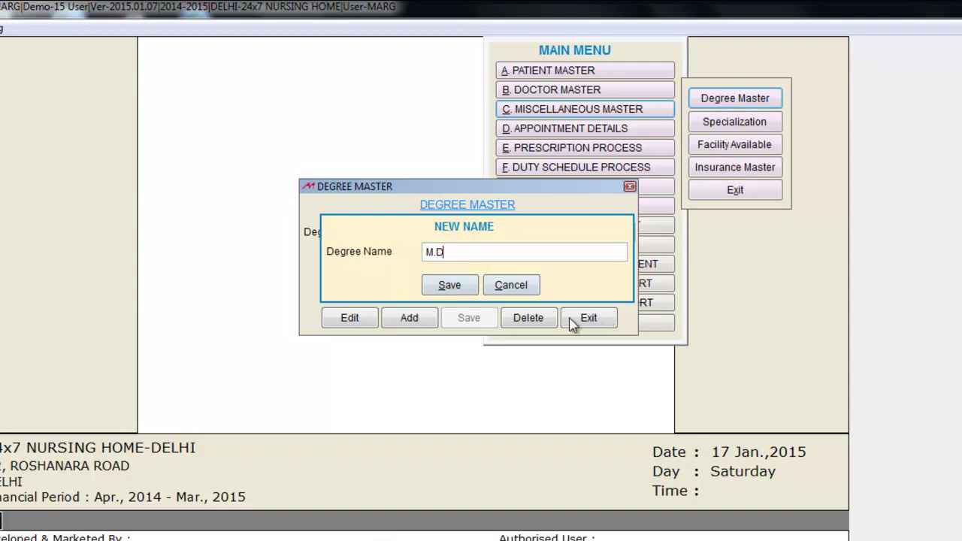
pyautogui.click(447, 286)
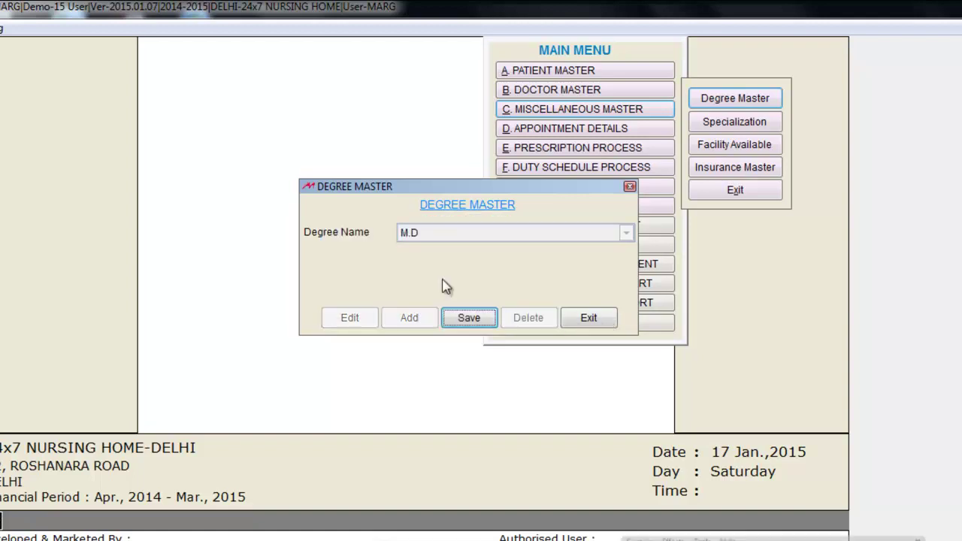
pyautogui.click(469, 318)
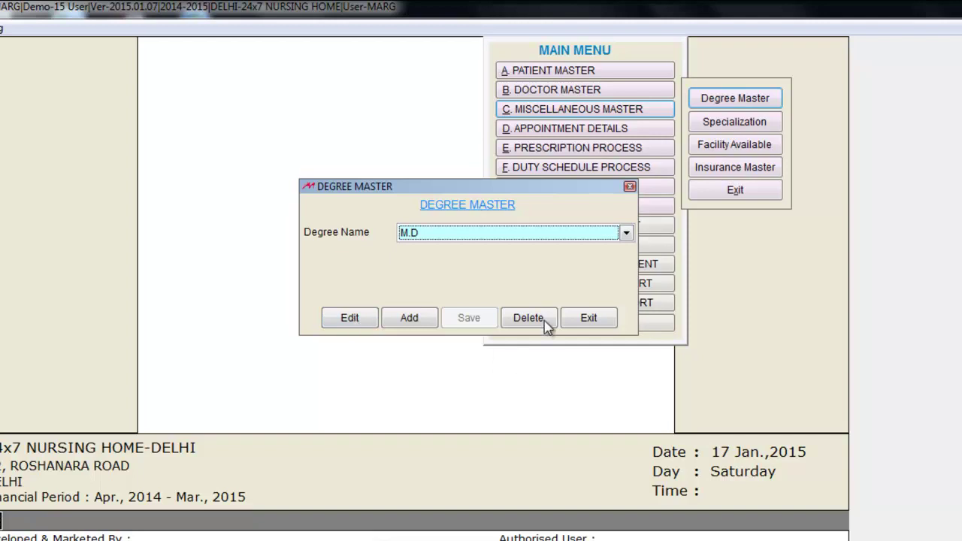
pyautogui.click(588, 319)
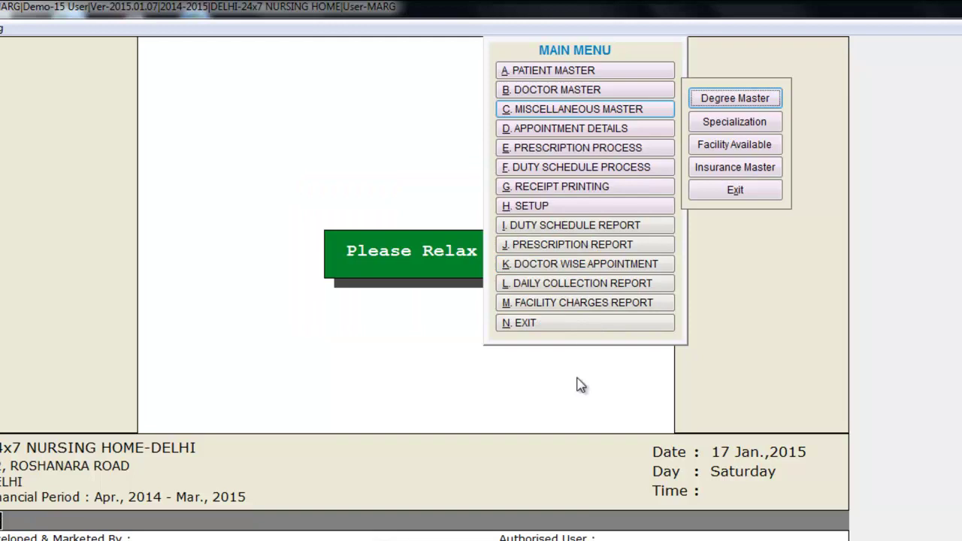
# - Create the HEART SPECIALIST specialization, then abandon the next new entry and exit the list
pyautogui.press('Down')
pyautogui.press('Return')
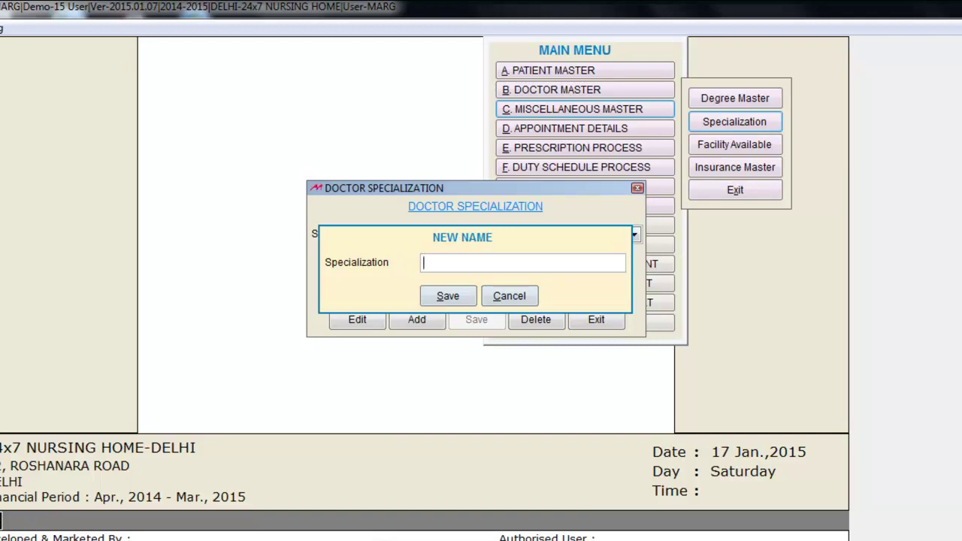
pyautogui.write('Heart Specialist')
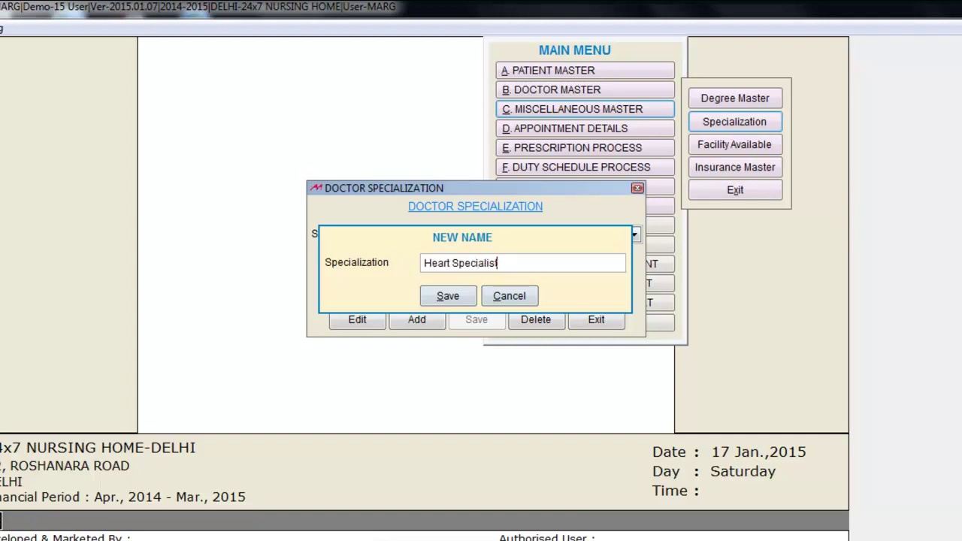
pyautogui.press('Return')
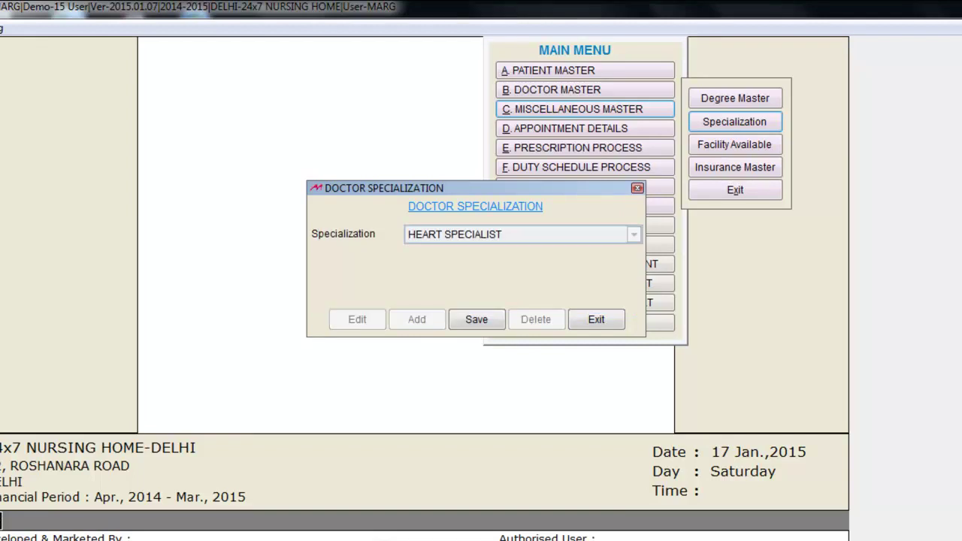
pyautogui.press('Return')
pyautogui.press('Return')
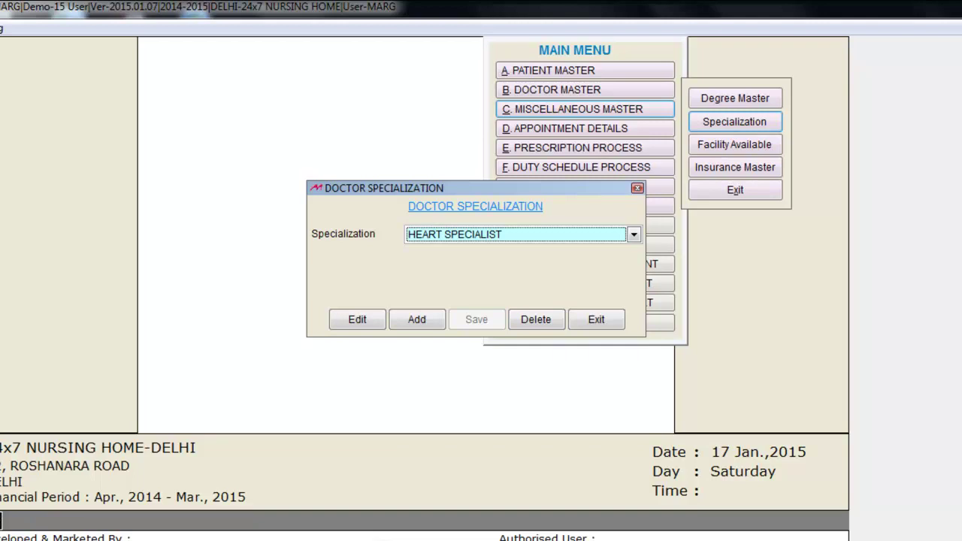
pyautogui.hotkey('alt', 'a')
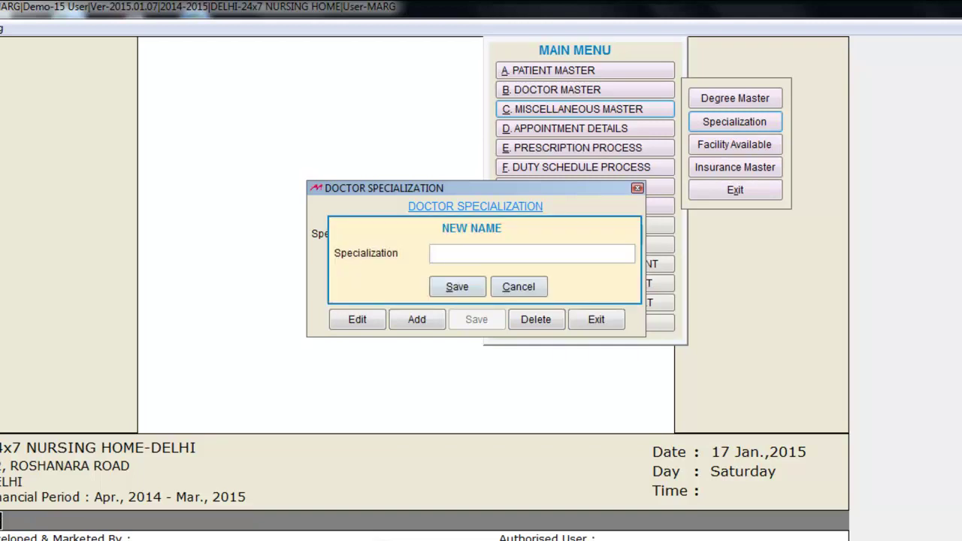
pyautogui.press('Escape')
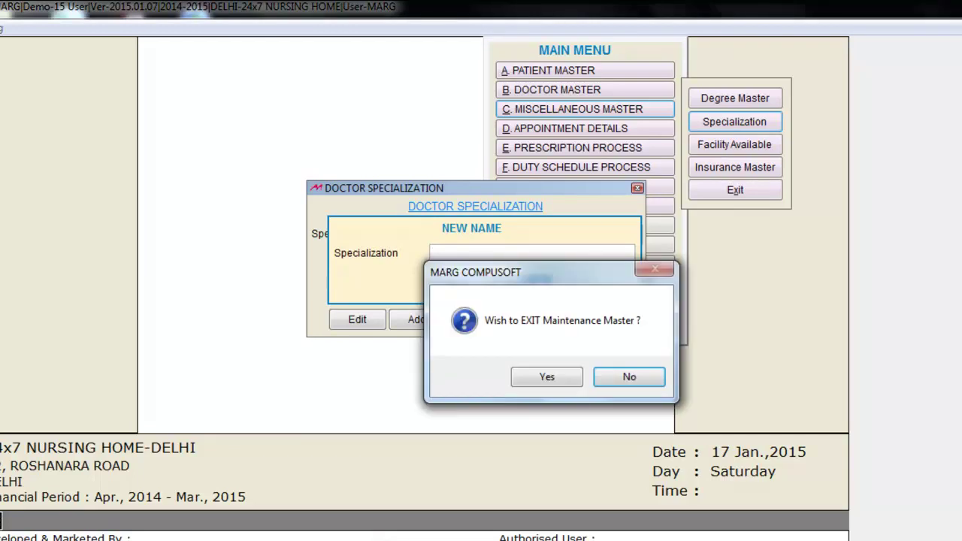
pyautogui.press('Return')
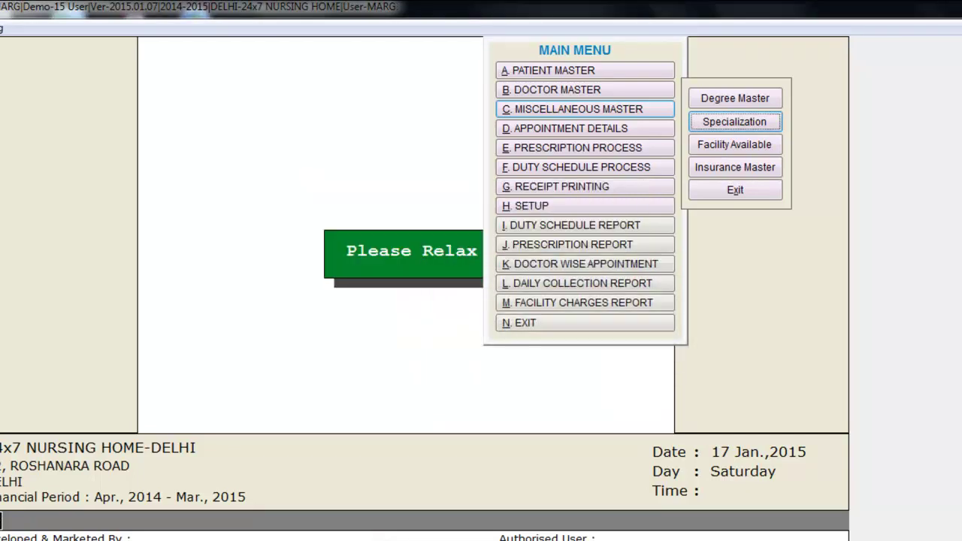
# - Add ECG and X-RAY as new treatments in the Treatment Master
pyautogui.press('Return')
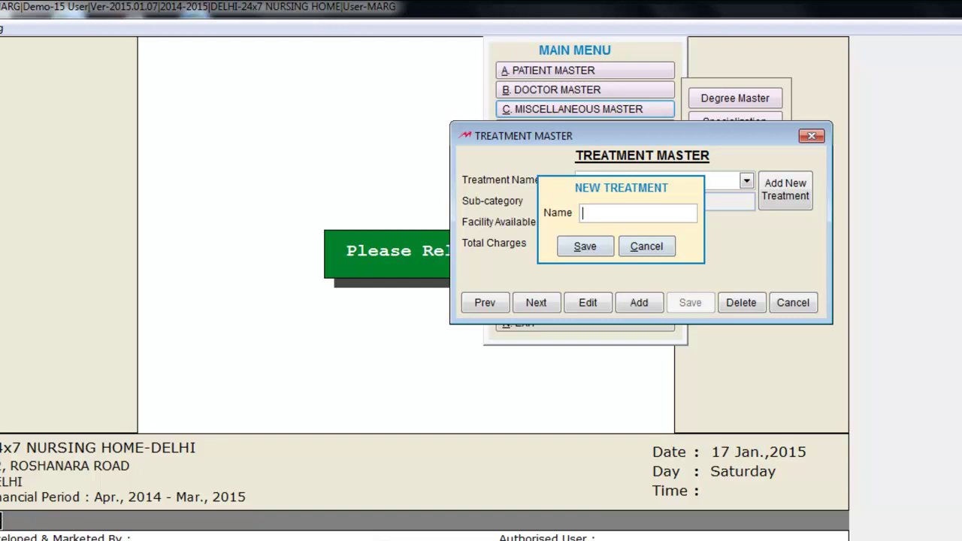
pyautogui.write('ECG')
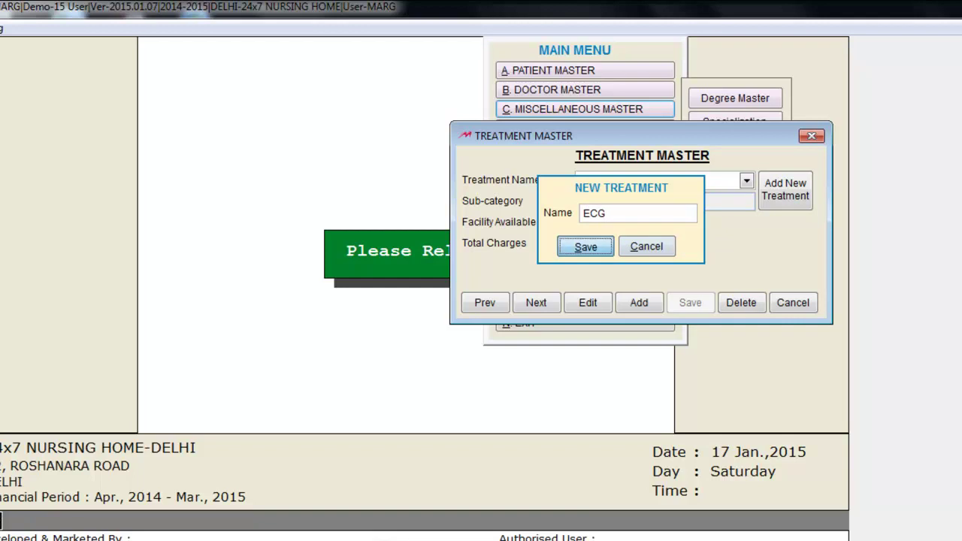
pyautogui.press('Return')
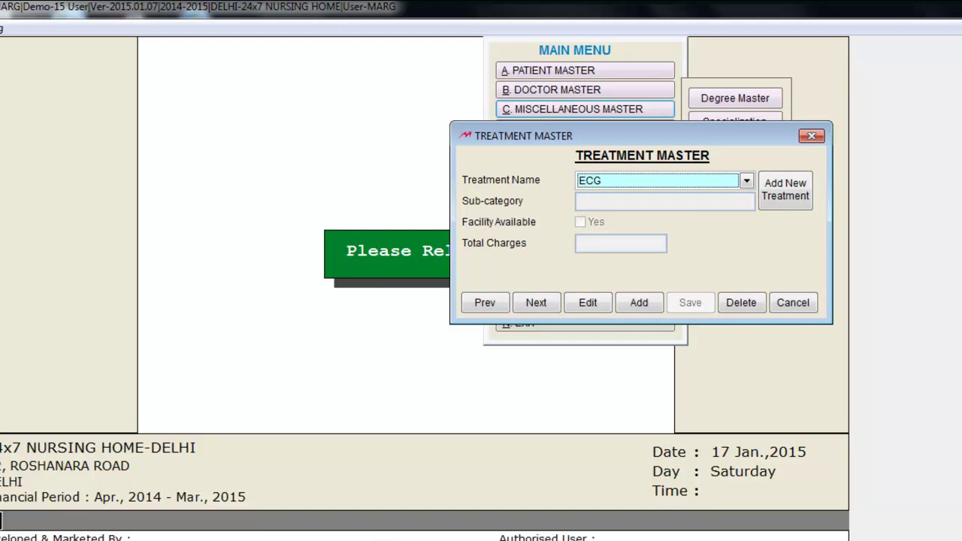
pyautogui.click(785, 190)
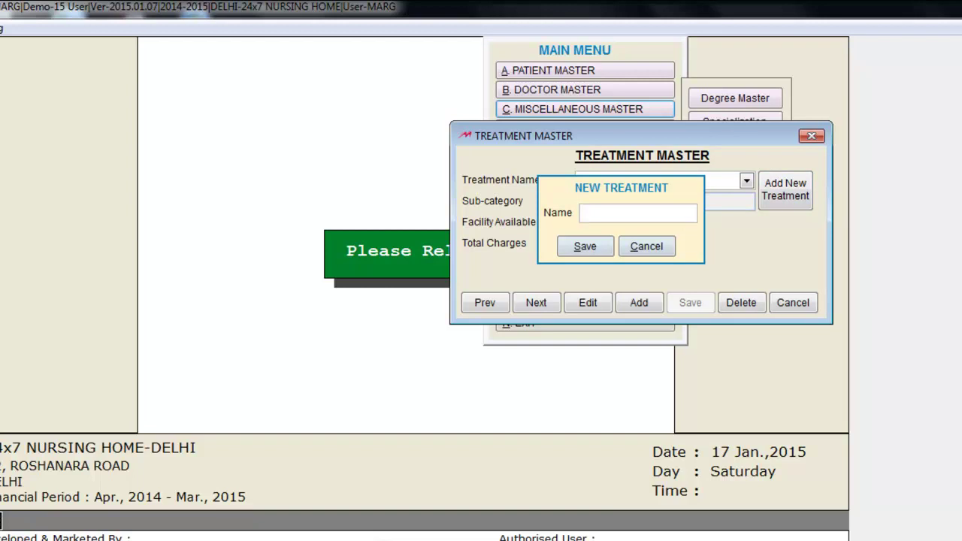
pyautogui.write('X-Ray')
pyautogui.press('Return')
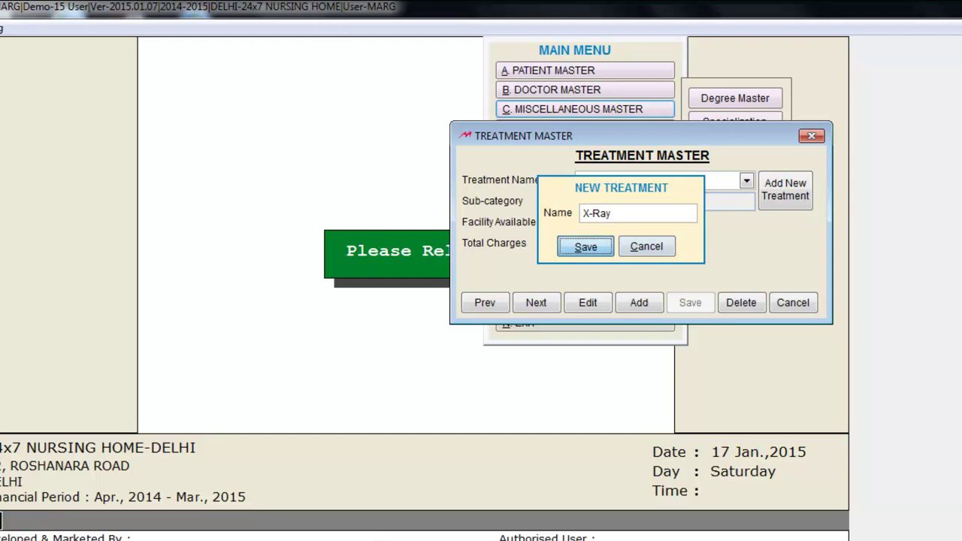
pyautogui.press('Return')
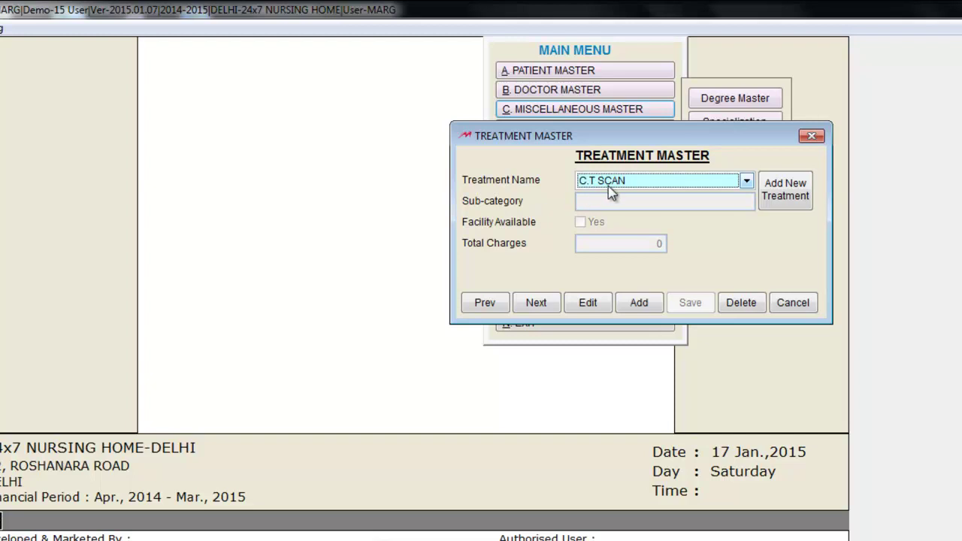
# - Give the C.T SCAN treatment the sub-category Full Body
pyautogui.click(588, 304)
pyautogui.click(641, 271)
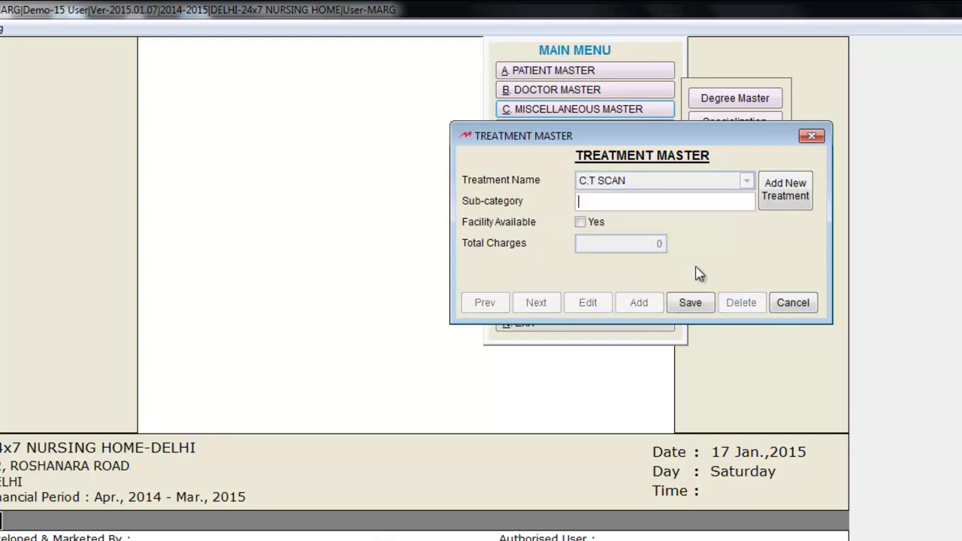
pyautogui.write('Full Body')
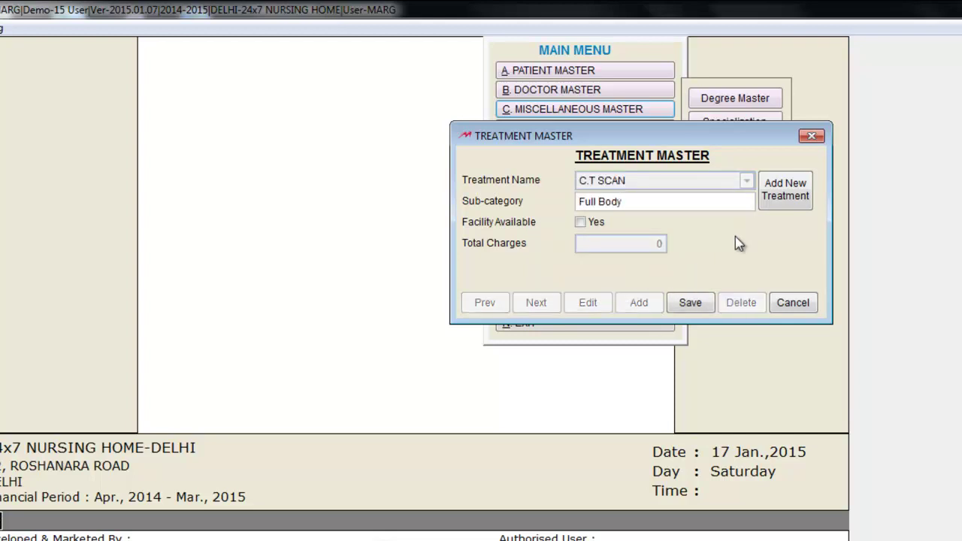
pyautogui.click(695, 303)
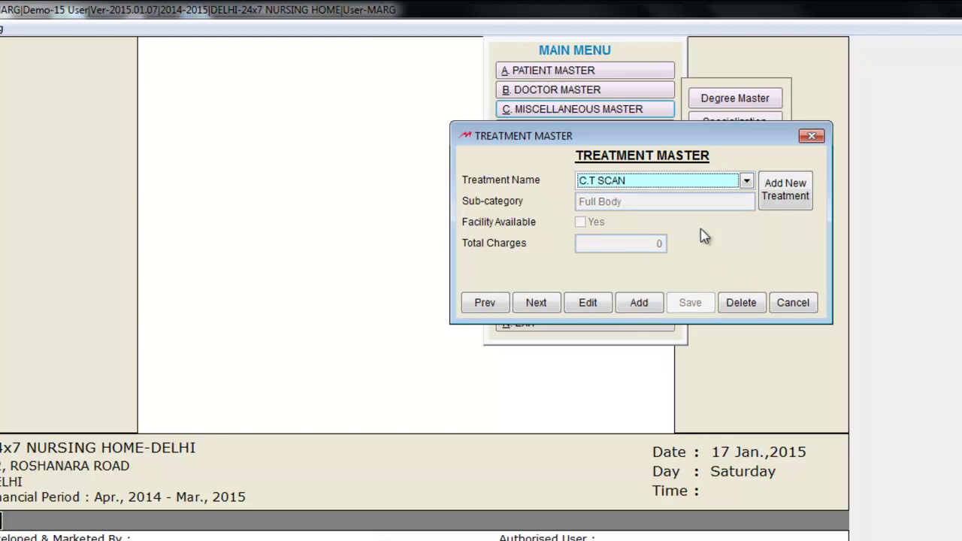
# - Switch to X-RAY and set its sub-category to Hand
pyautogui.click(746, 180)
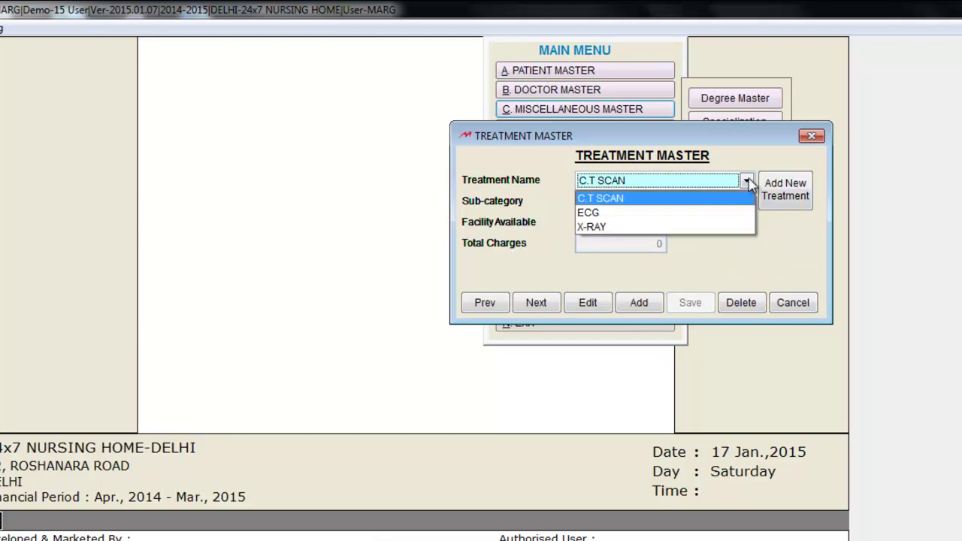
pyautogui.click(664, 227)
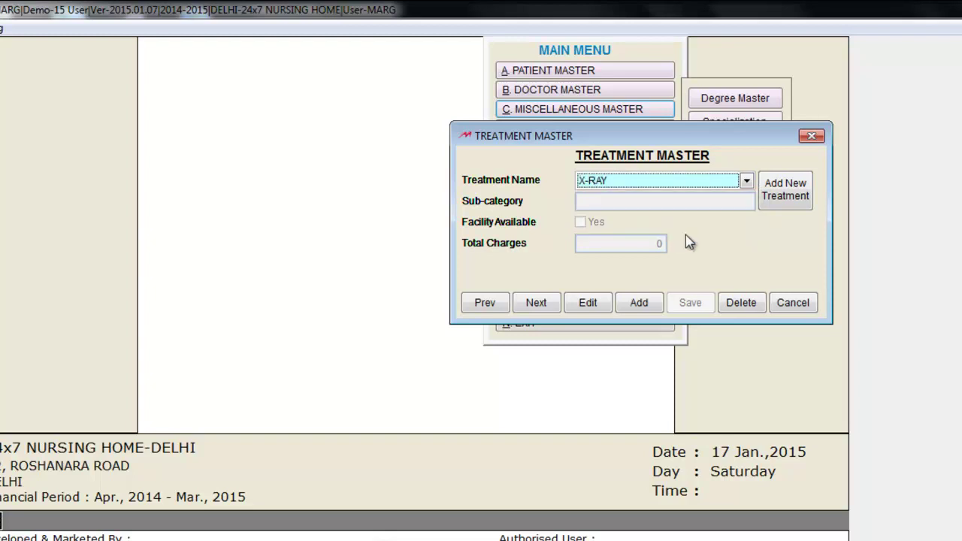
pyautogui.click(588, 302)
pyautogui.click(651, 272)
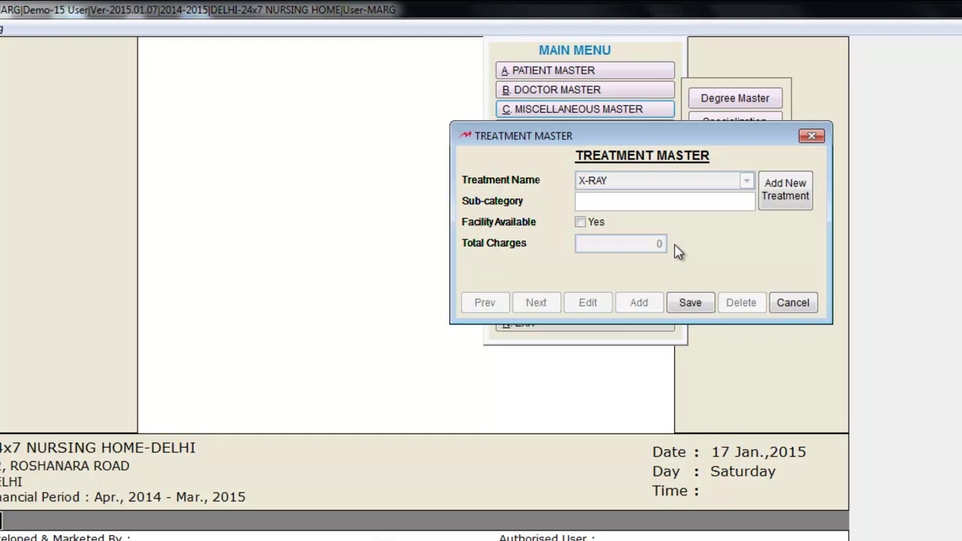
pyautogui.write('Hand')
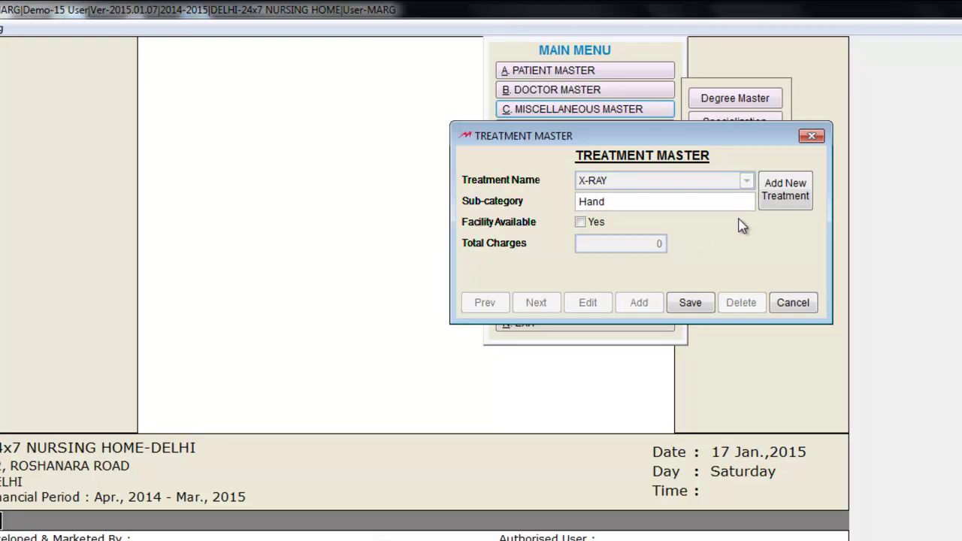
pyautogui.click(692, 303)
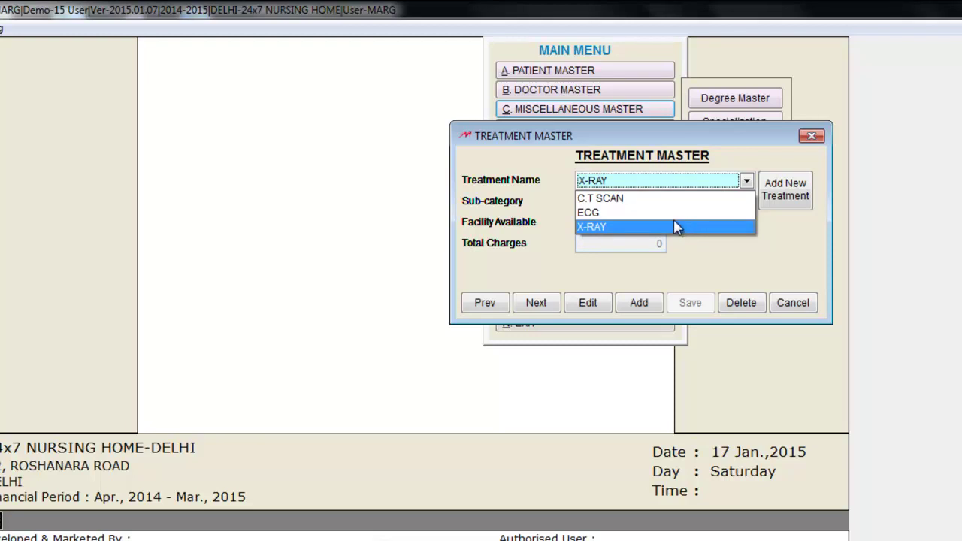
# - Mark ECG as an available facility and save it
pyautogui.click(678, 215)
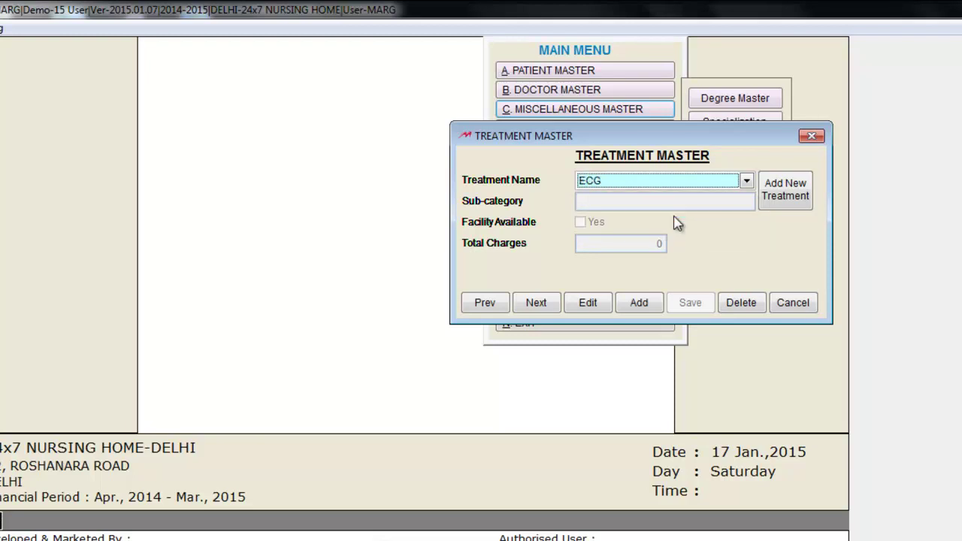
pyautogui.click(598, 303)
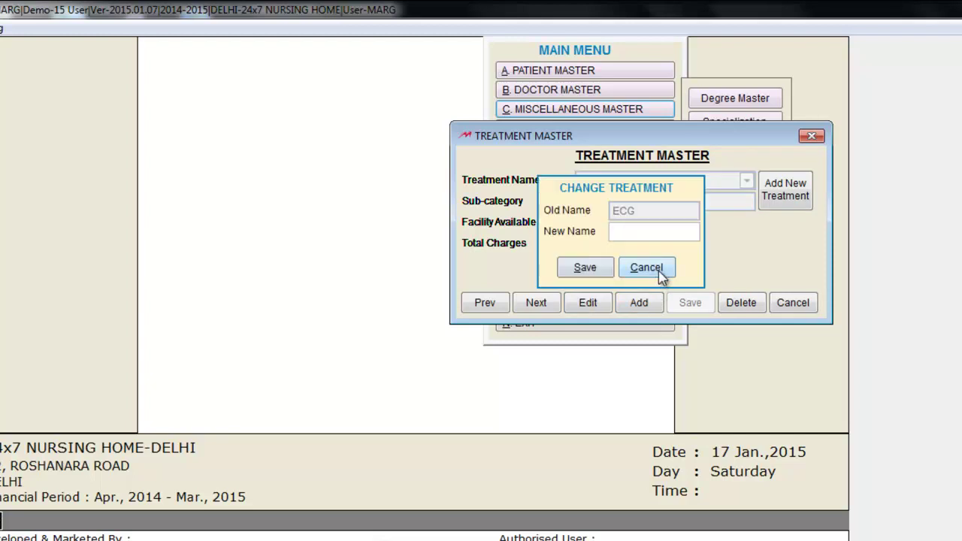
pyautogui.click(660, 273)
pyautogui.click(583, 224)
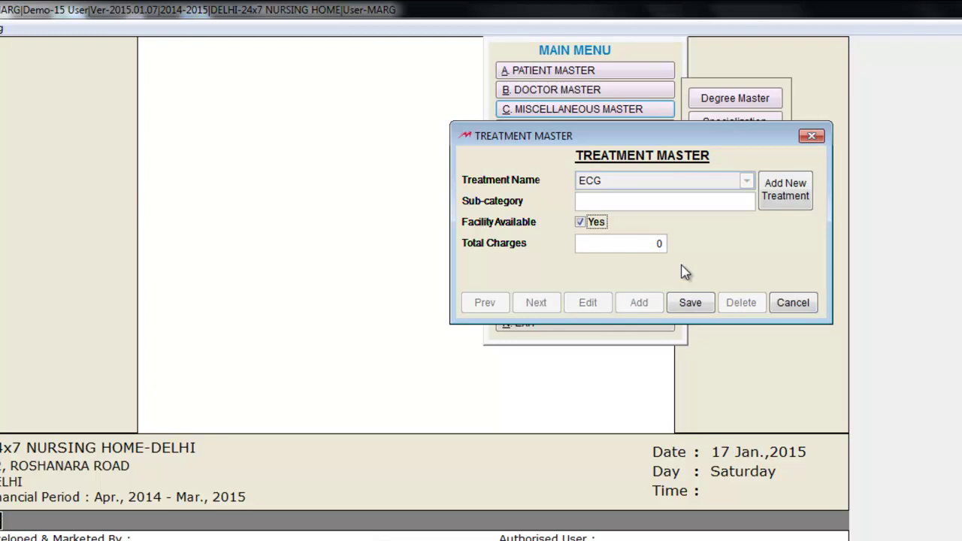
pyautogui.click(690, 301)
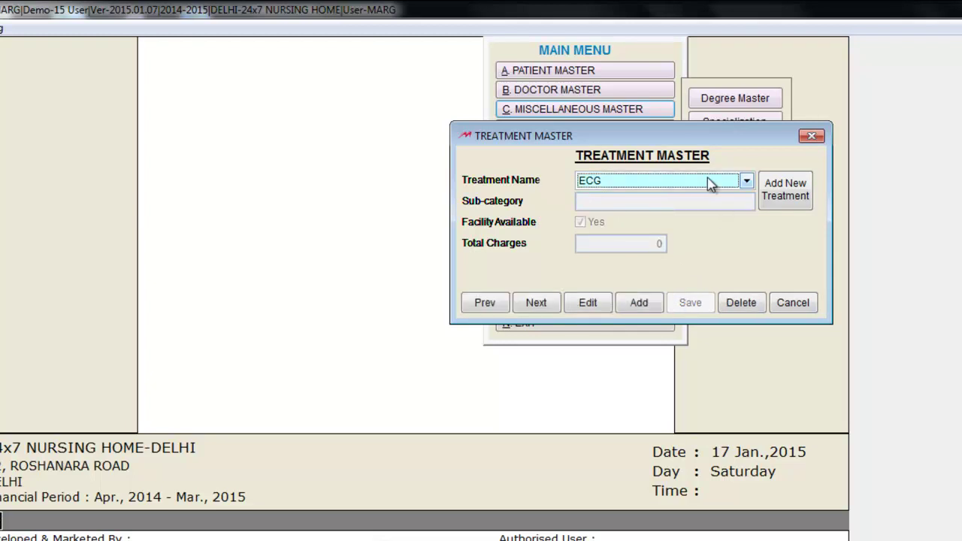
# - Mark X-RAY as an available facility and save it
pyautogui.click(708, 181)
pyautogui.click(649, 227)
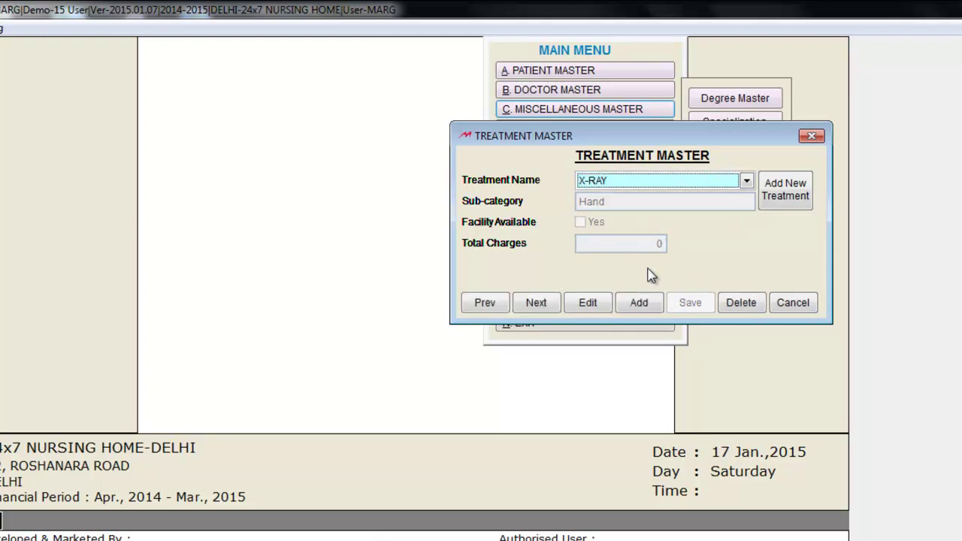
pyautogui.click(600, 305)
pyautogui.click(665, 267)
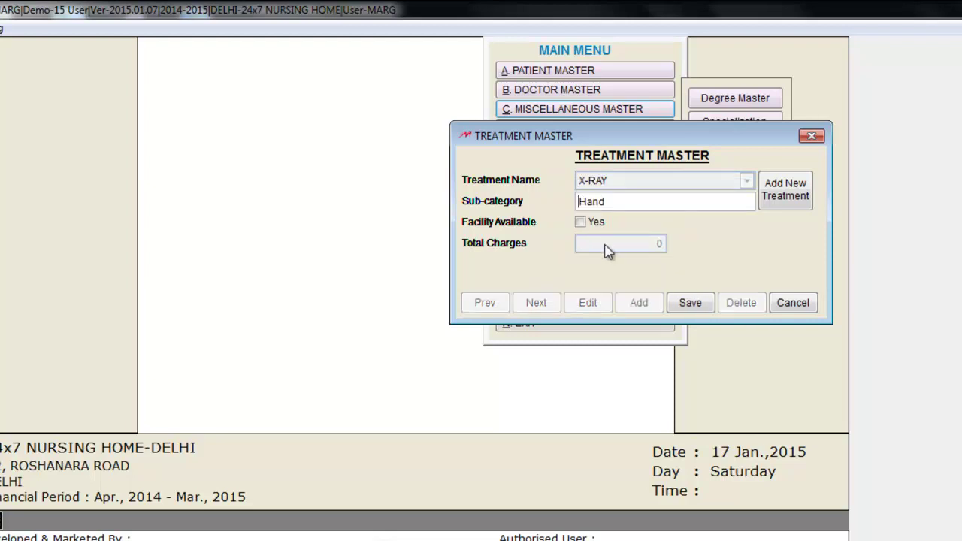
pyautogui.click(589, 224)
pyautogui.click(696, 309)
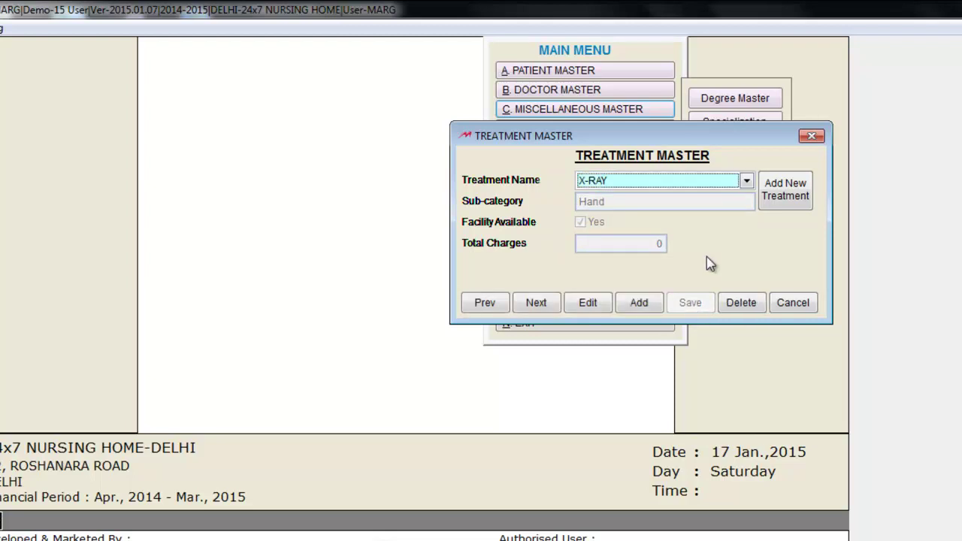
# - Mark C.T SCAN as an available facility and save it
pyautogui.click(677, 181)
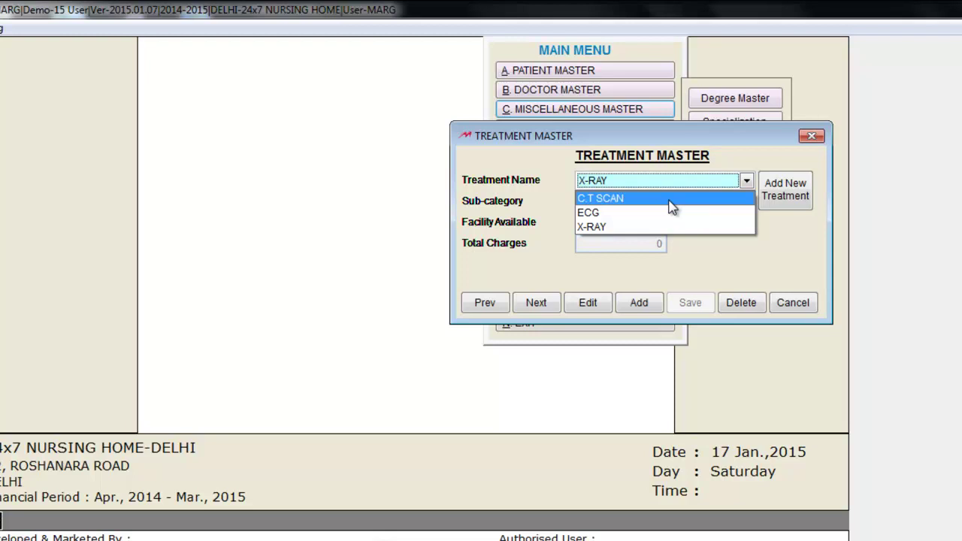
pyautogui.click(669, 199)
pyautogui.click(587, 305)
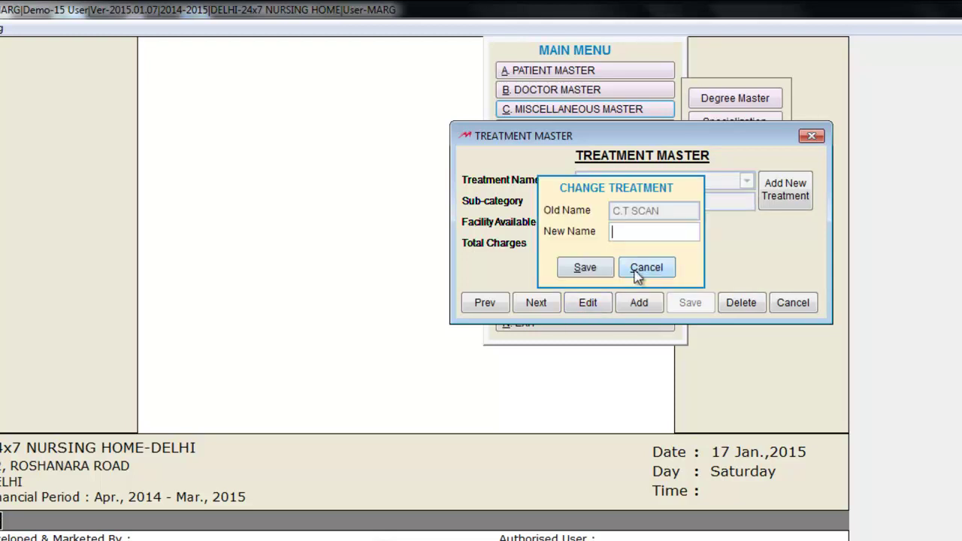
pyautogui.click(641, 268)
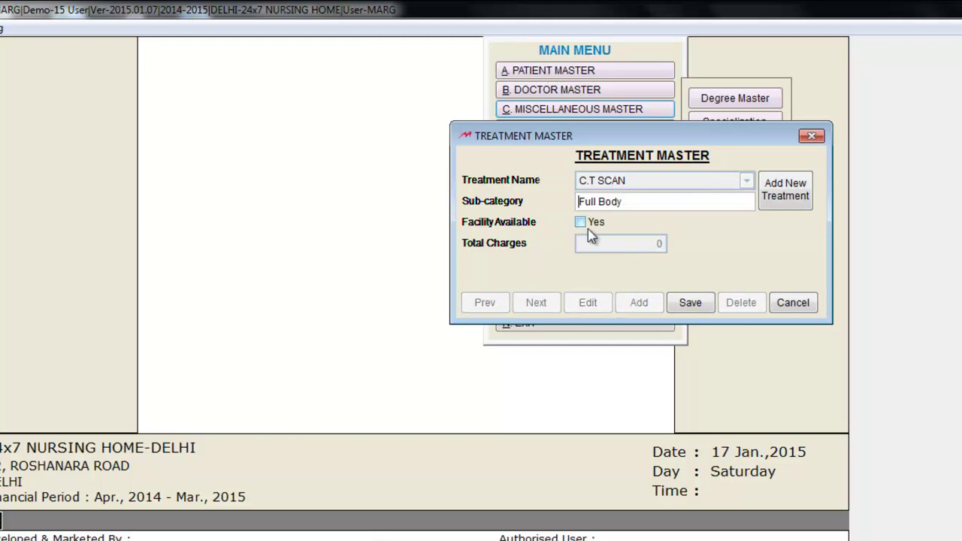
pyautogui.click(579, 222)
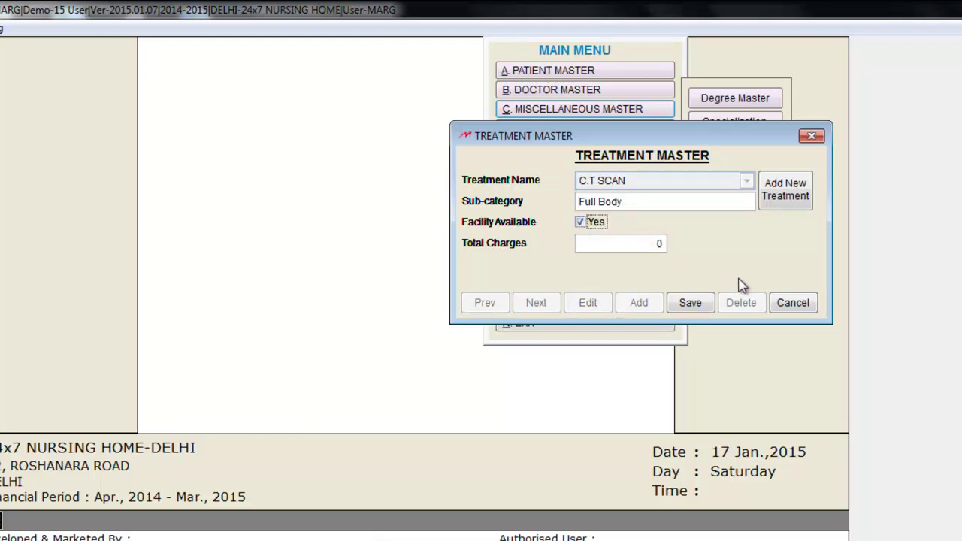
pyautogui.click(690, 303)
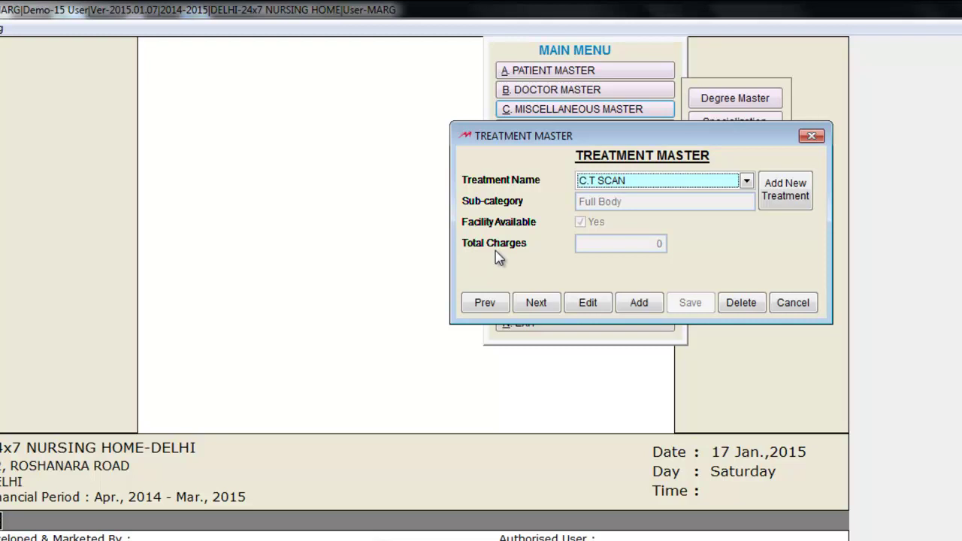
# - Set the C.T SCAN treatment's total charges to 2500 and save
pyautogui.hotkey('alt', 'e')
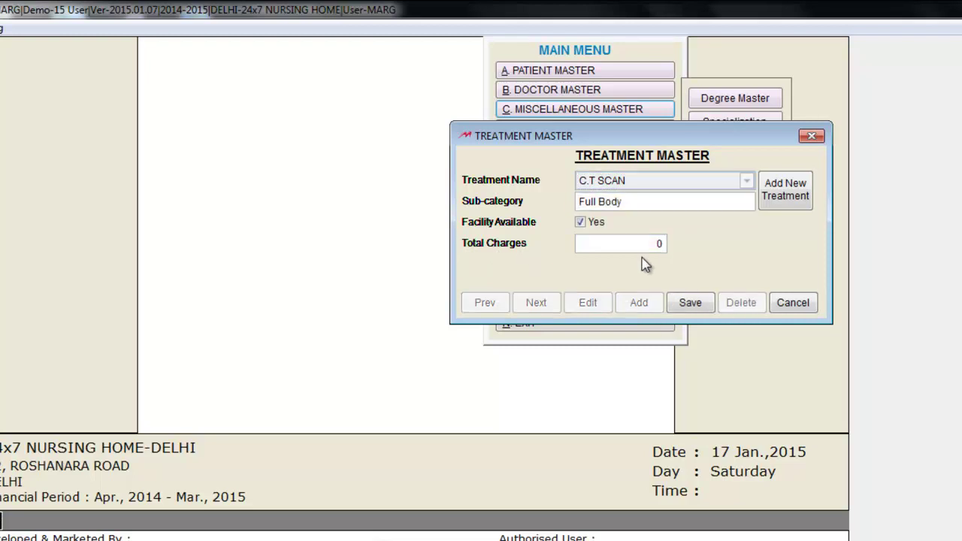
pyautogui.click(645, 248)
pyautogui.write('2500')
pyautogui.click(693, 304)
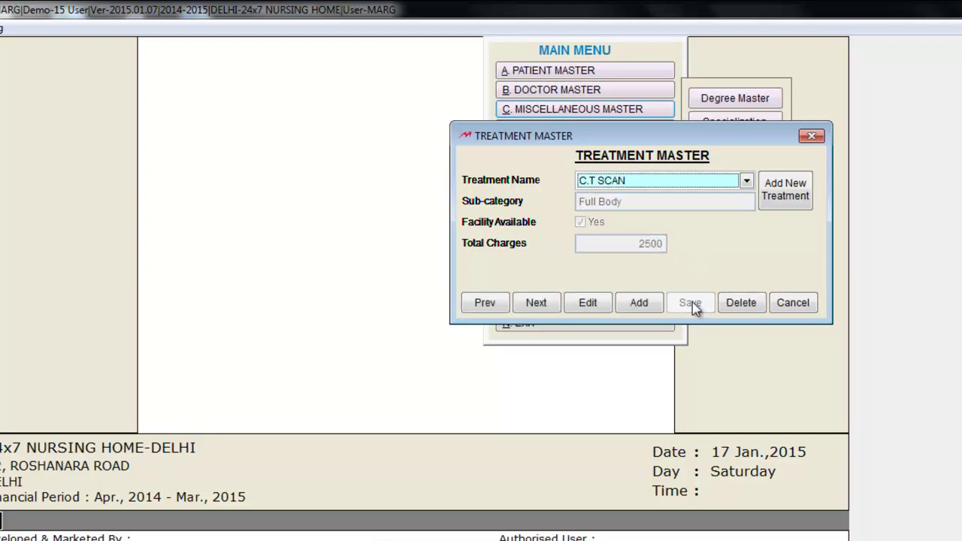
# - Set the X-RAY treatment's total charges to 300 and save
pyautogui.click(699, 184)
pyautogui.click(659, 224)
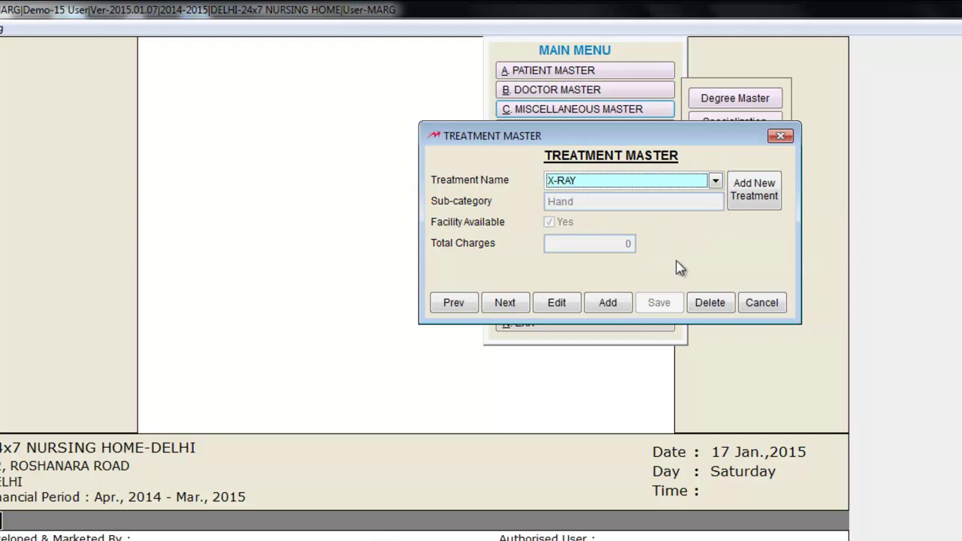
pyautogui.click(577, 303)
pyautogui.click(617, 245)
pyautogui.write('300')
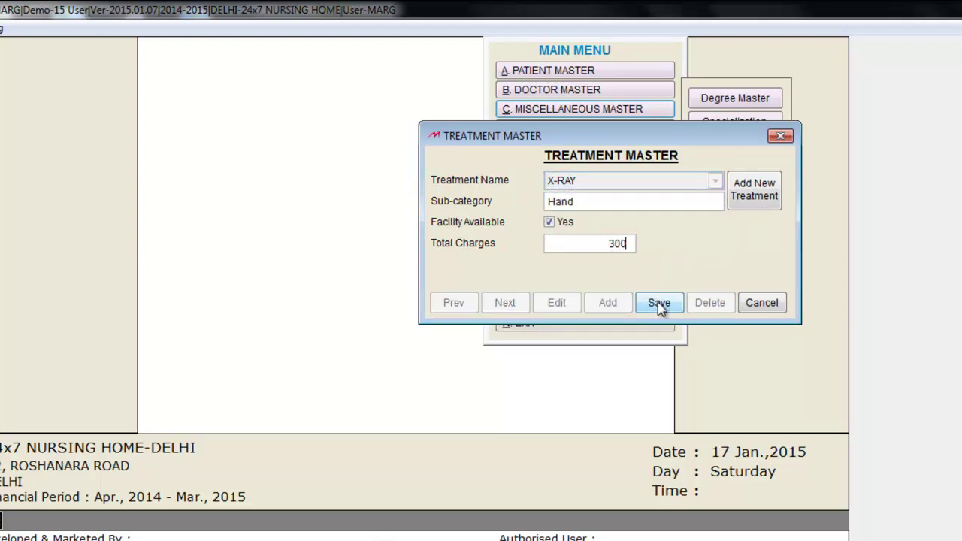
pyautogui.click(659, 303)
# - Set ECG total charges to 450, save, and start exiting the Treatment Master
pyautogui.click(671, 182)
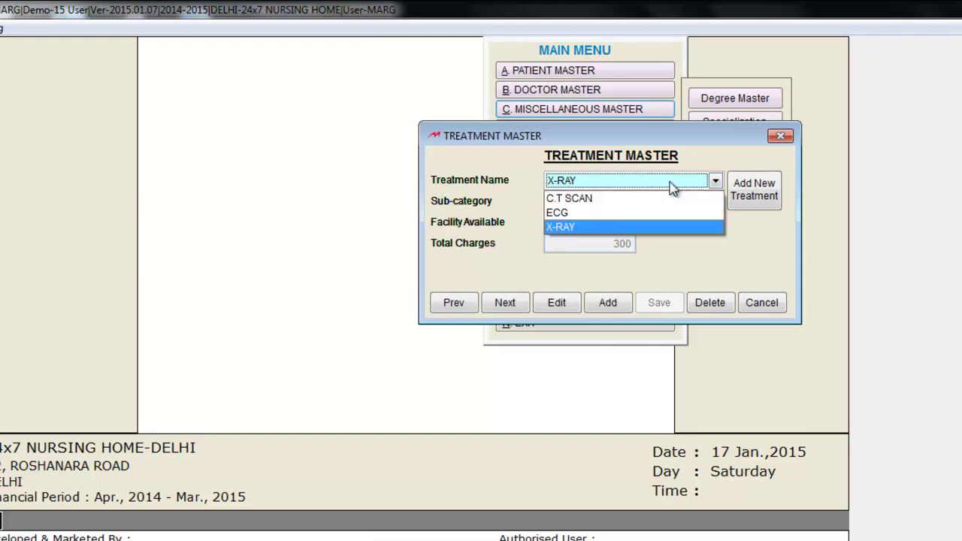
pyautogui.click(628, 212)
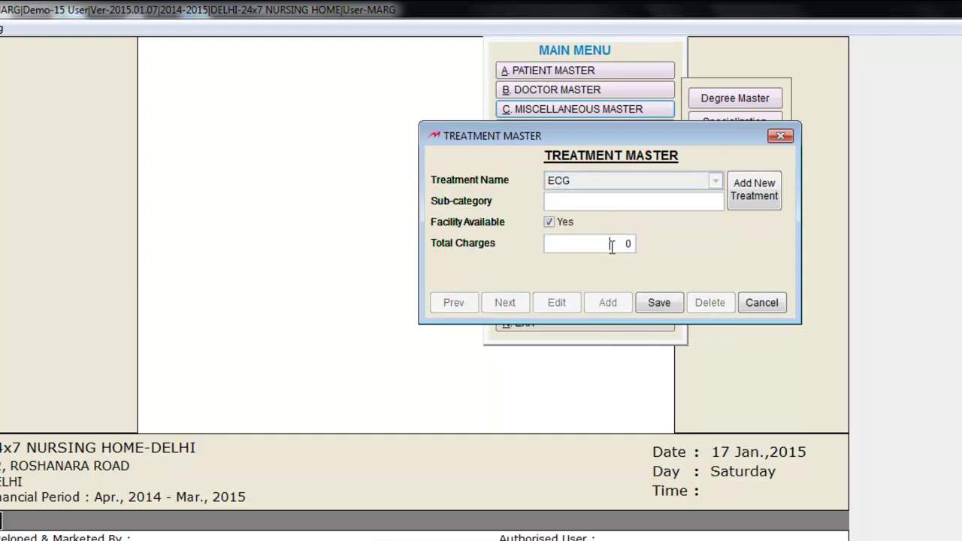
pyautogui.click(612, 245)
pyautogui.write('450')
pyautogui.click(660, 302)
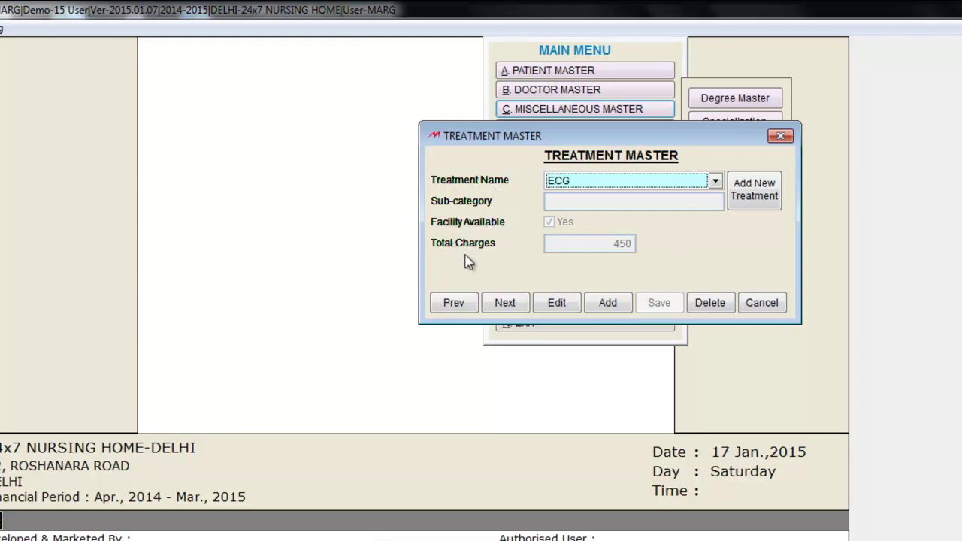
pyautogui.click(758, 302)
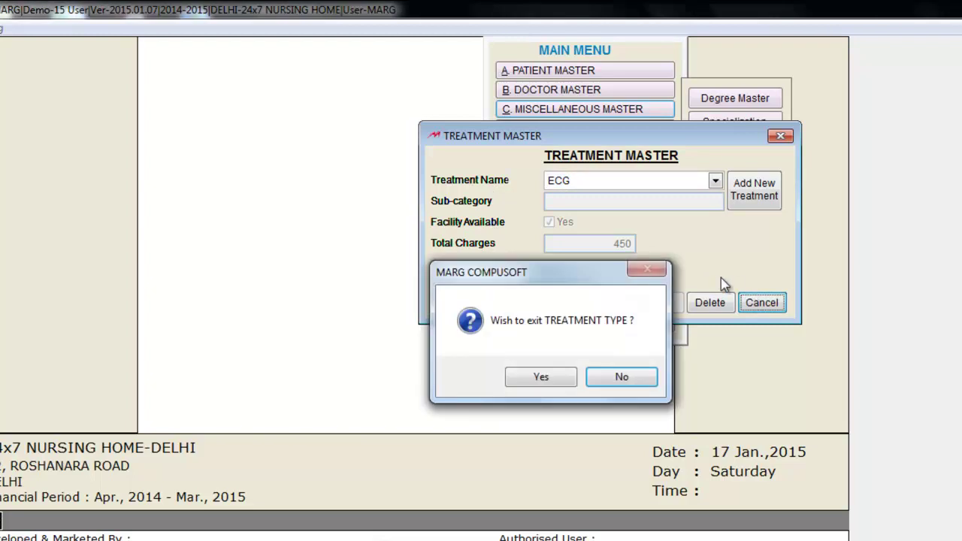
pyautogui.click(550, 378)
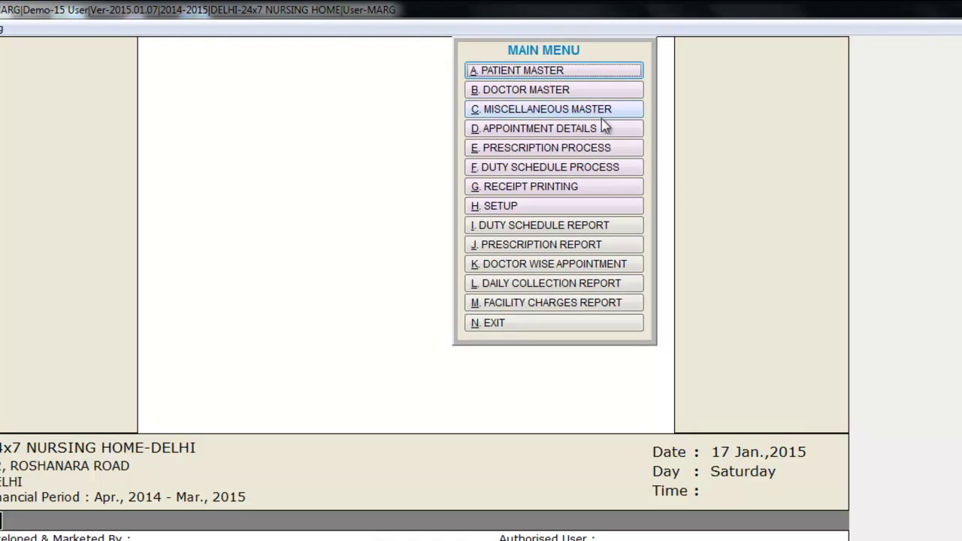
pyautogui.click(589, 91)
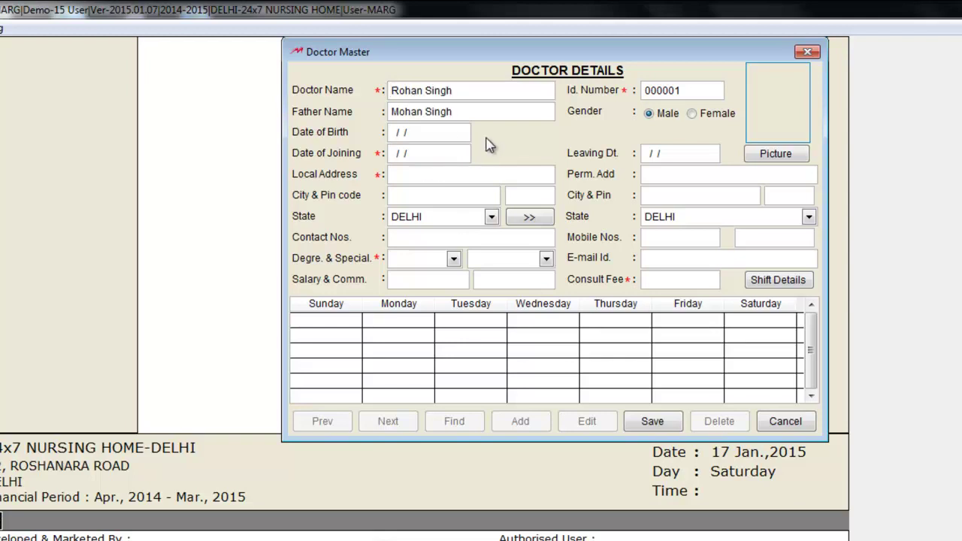
pyautogui.click(392, 133)
pyautogui.write('10111979')
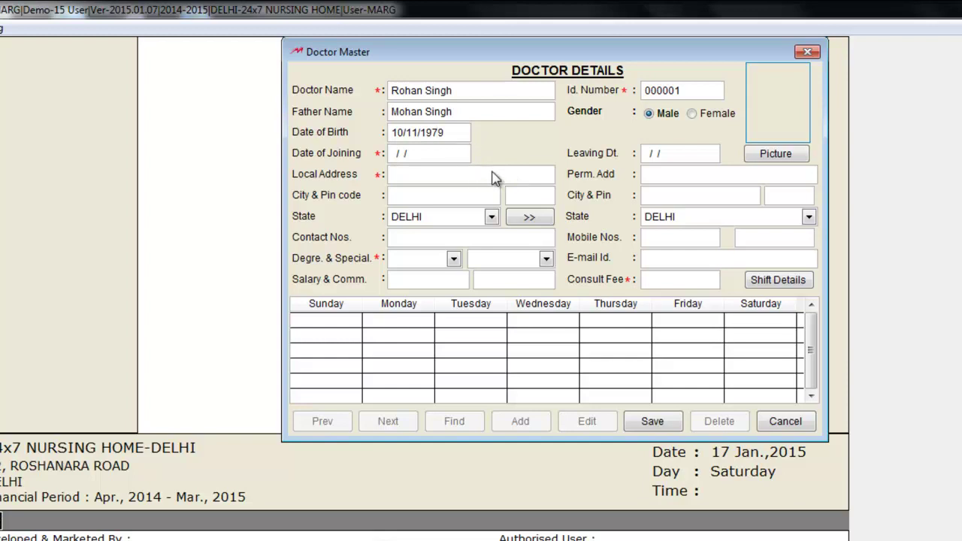
pyautogui.press('Return')
pyautogui.write('15092013')
pyautogui.press('Return')
pyautogui.write('Roshanara Road')
pyautogui.press('Return')
pyautogui.write('Delhi')
pyautogui.press('Return')
pyautogui.write('110035')
pyautogui.press('Return')
pyautogui.write('9999000000')
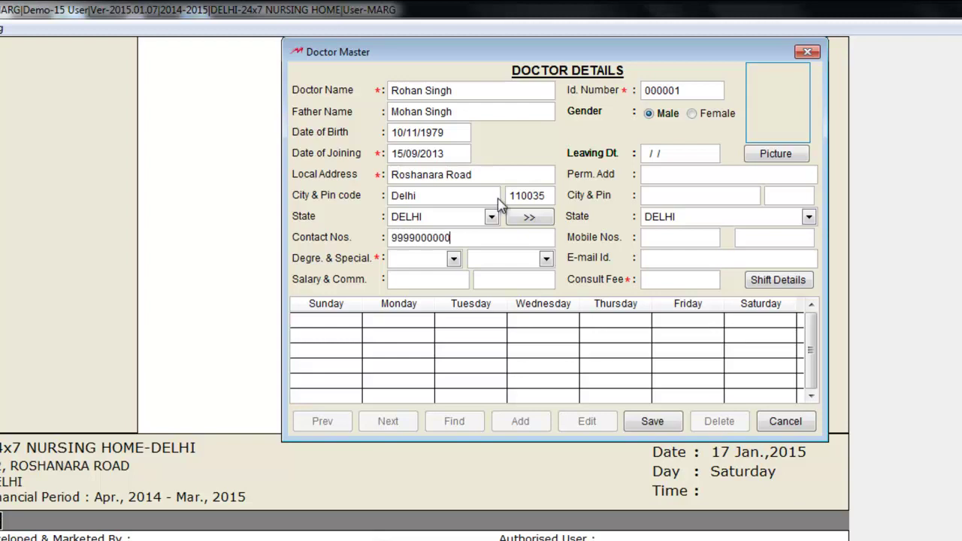
# - Choose degree M.B.B.S and the heart speciality, with salary 100000 and commission 800
pyautogui.click(454, 259)
pyautogui.click(428, 268)
pyautogui.click(546, 259)
pyautogui.click(534, 277)
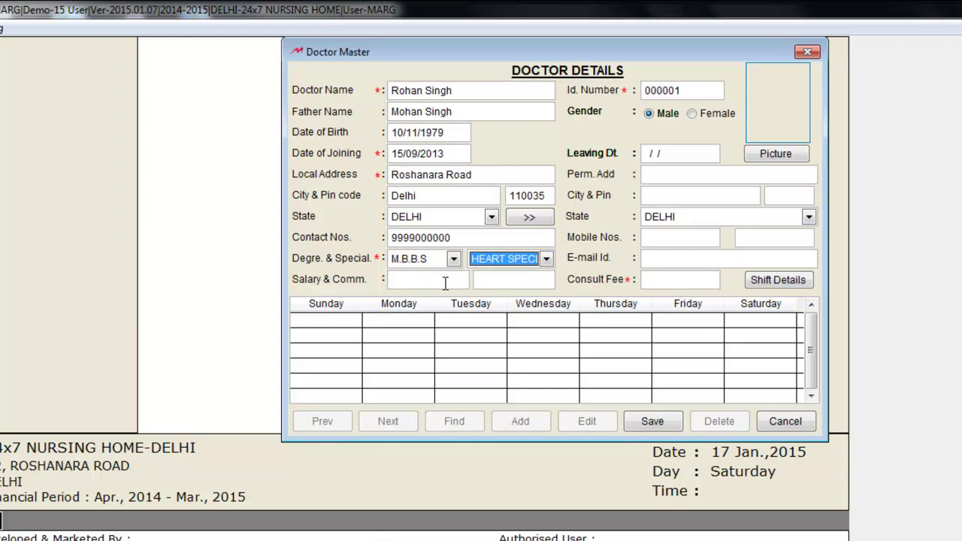
pyautogui.click(445, 282)
pyautogui.write('100000')
pyautogui.click(505, 279)
pyautogui.write('800')
# - Copy the address to permanent address, complete the e-mail, and set consult fee 500
pyautogui.click(529, 216)
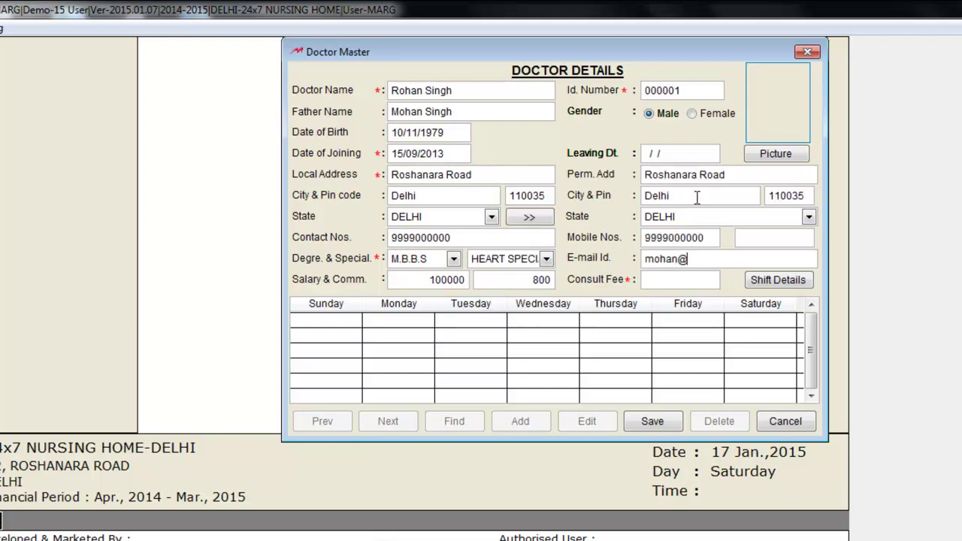
pyautogui.write('gmail.com')
pyautogui.click(681, 281)
pyautogui.write('500')
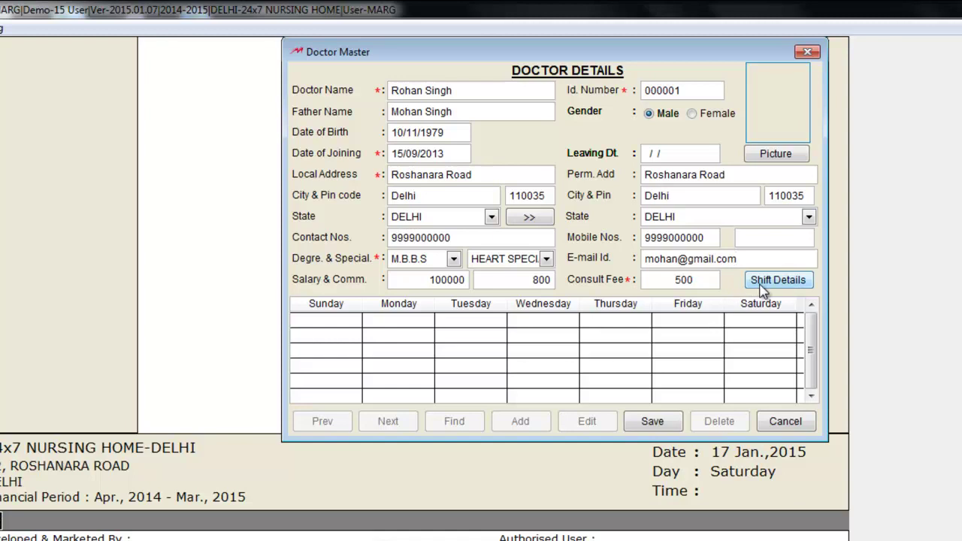
pyautogui.click(761, 284)
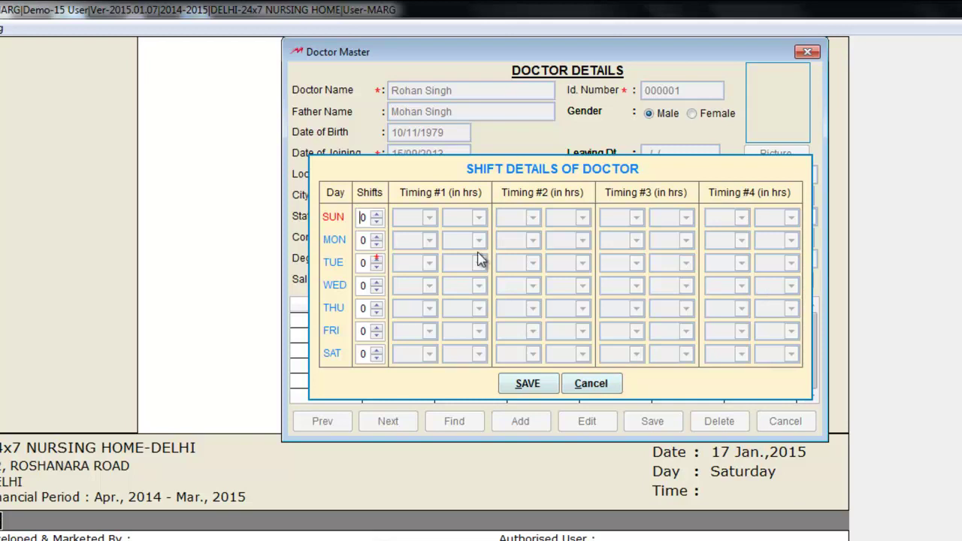
# - Give Sunday one 03:00 to 05:00 shift, Monday three shifts, and save the shift timings
pyautogui.click(376, 215)
pyautogui.click(423, 223)
pyautogui.click(418, 327)
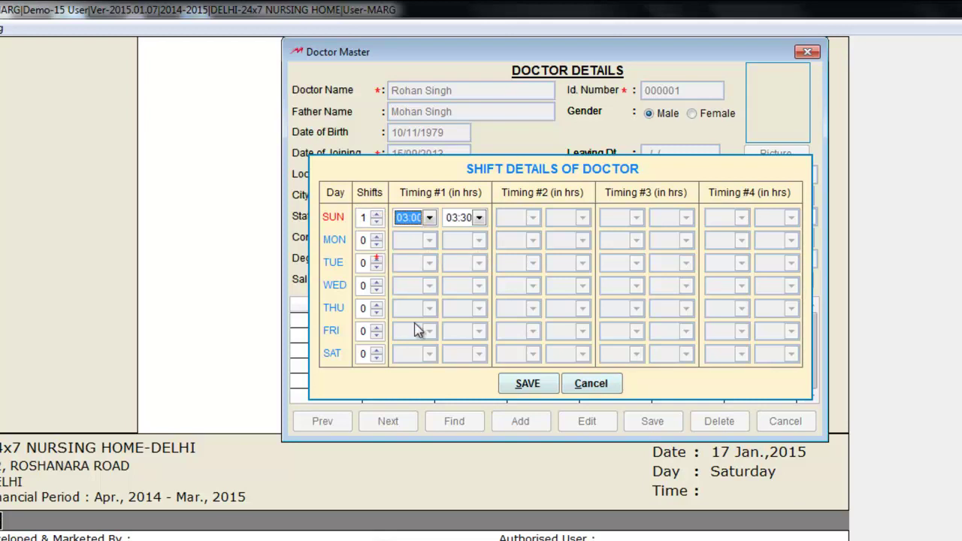
pyautogui.click(480, 218)
pyautogui.click(466, 279)
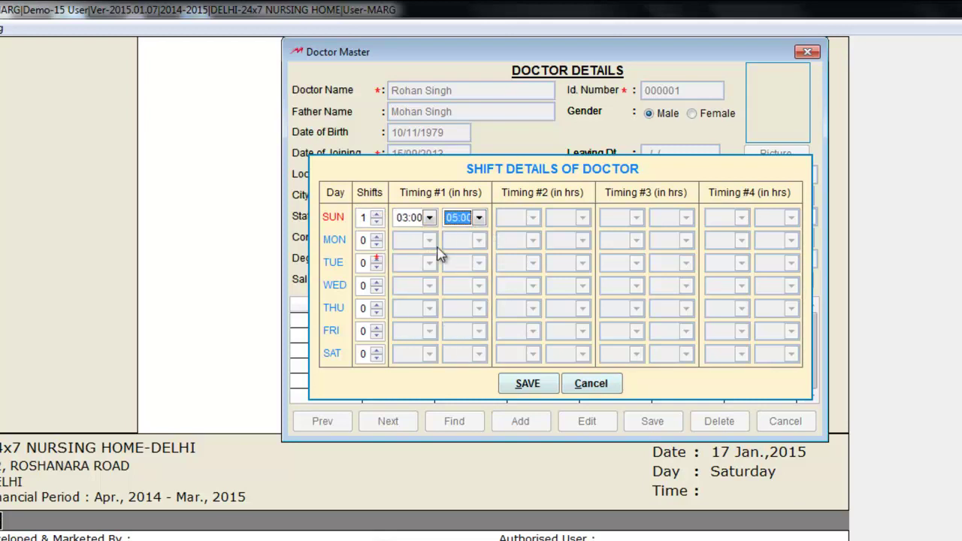
pyautogui.click(377, 237)
pyautogui.click(378, 237)
pyautogui.click(378, 237)
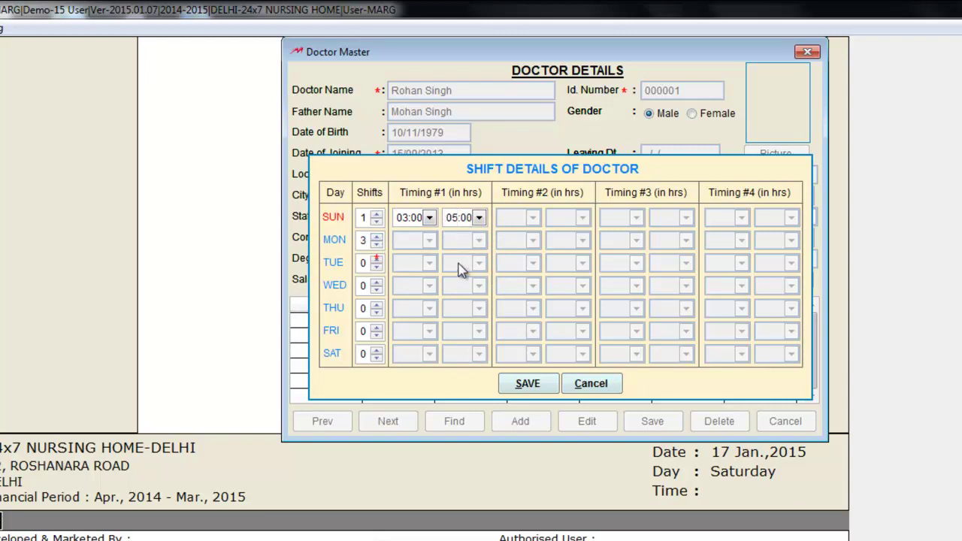
pyautogui.click(430, 241)
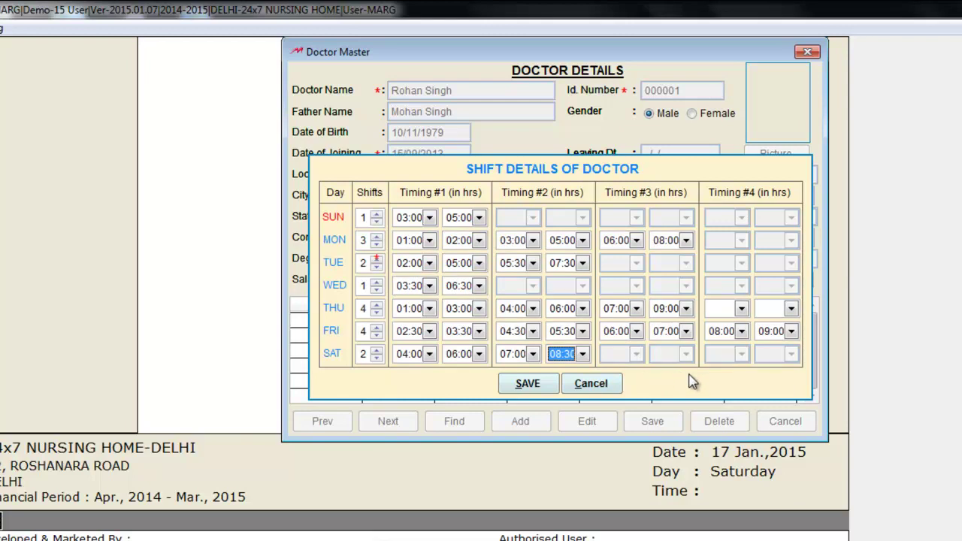
pyautogui.click(532, 387)
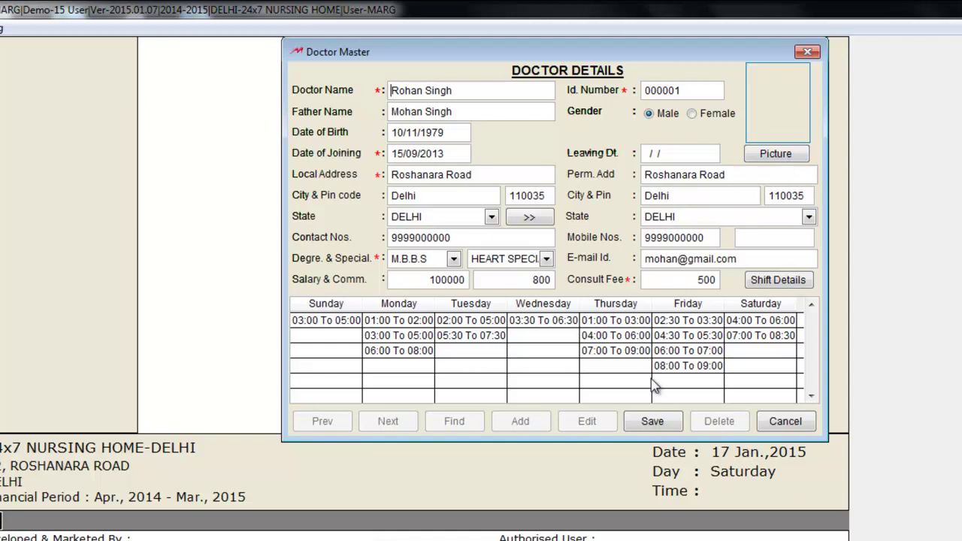
# - Save the doctor record and exit Doctor Master to the main menu
pyautogui.click(651, 424)
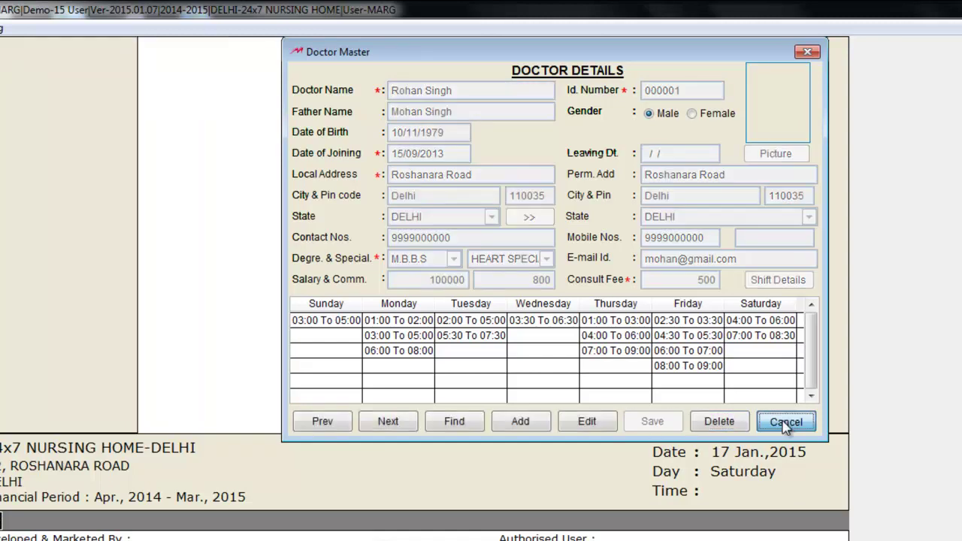
pyautogui.click(784, 422)
pyautogui.click(524, 377)
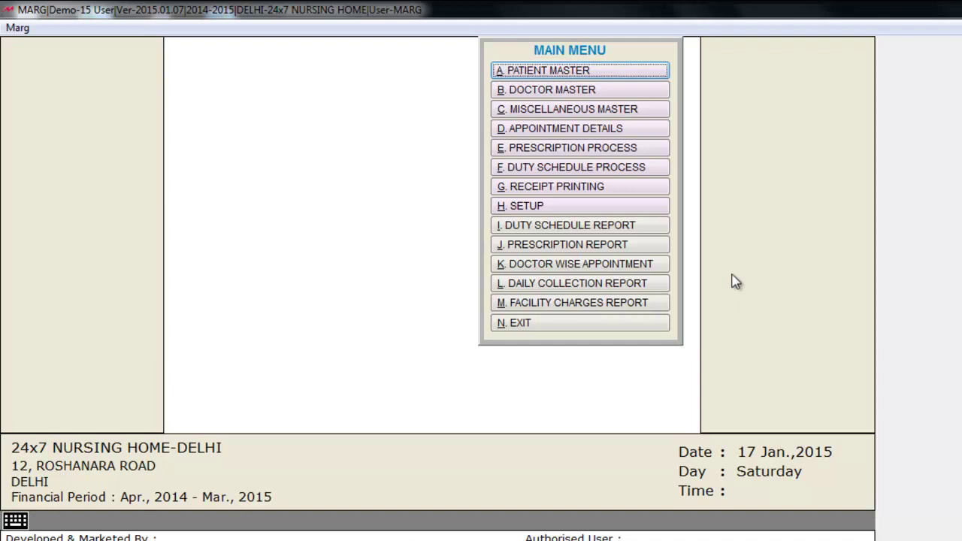
# - Show the Duty Schedule grid for 17/01/2015 to 23/01/2015
pyautogui.click(626, 173)
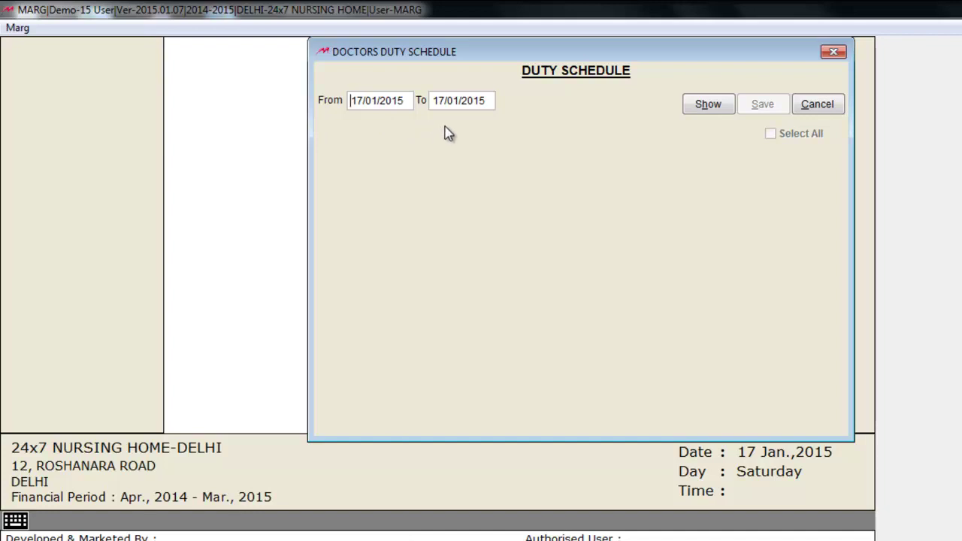
pyautogui.click(439, 102)
pyautogui.press('BackSpace')
pyautogui.write('23')
pyautogui.click(705, 111)
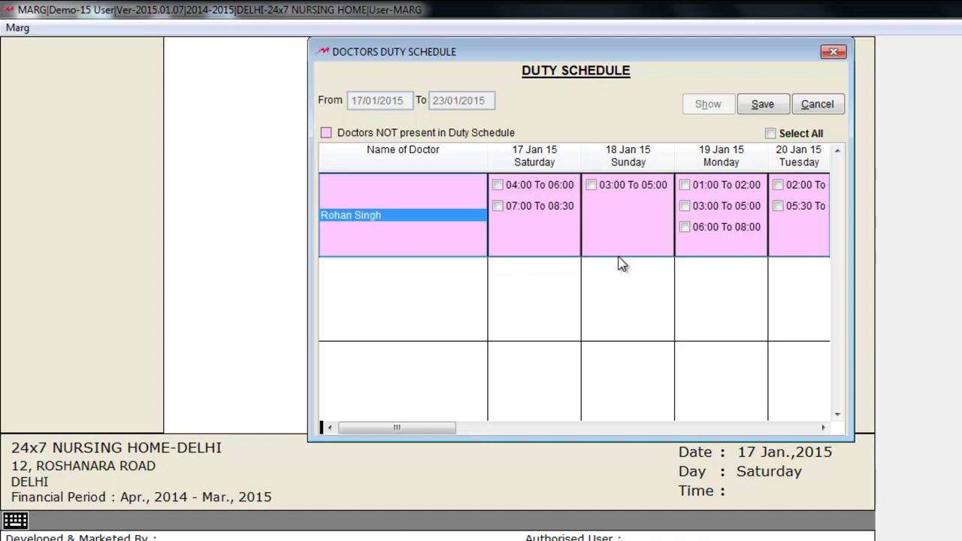
pyautogui.moveTo(456, 427); pyautogui.dragTo(727, 435)
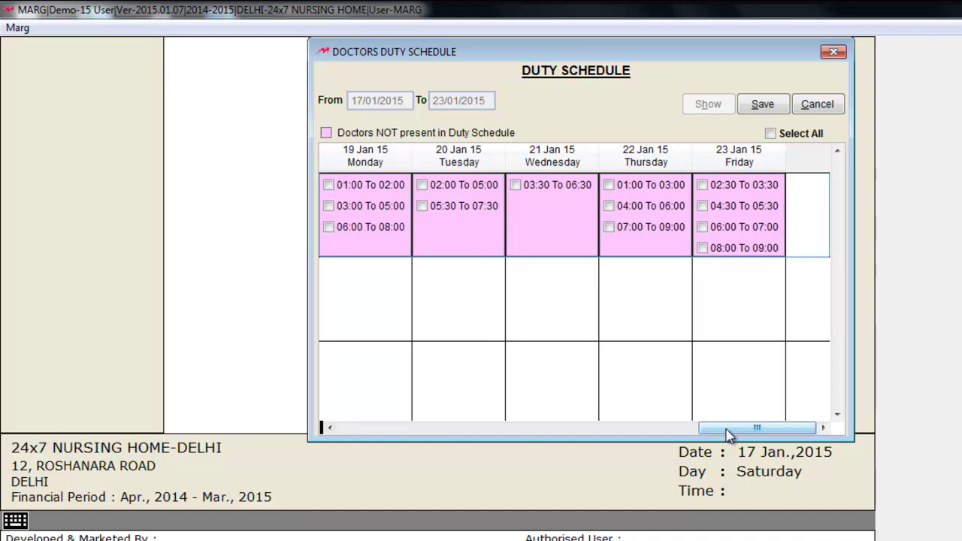
pyautogui.moveTo(727, 436); pyautogui.dragTo(423, 433)
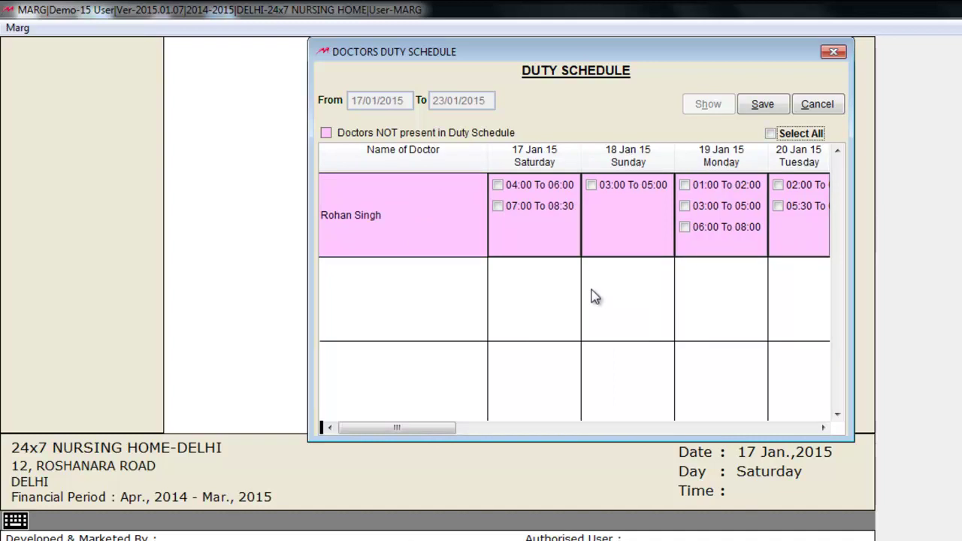
# - Tick every shift slot for the week and save the duty schedule
pyautogui.click(771, 134)
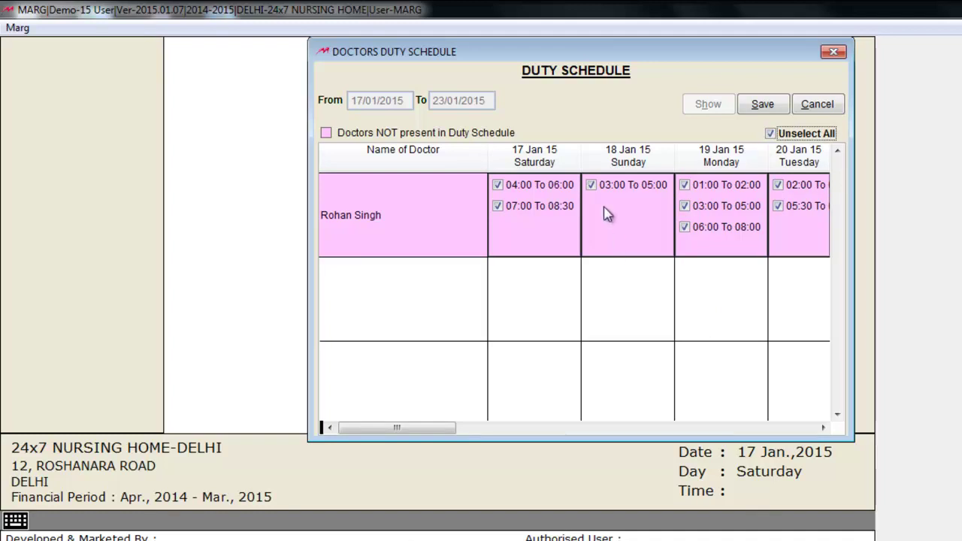
pyautogui.click(592, 186)
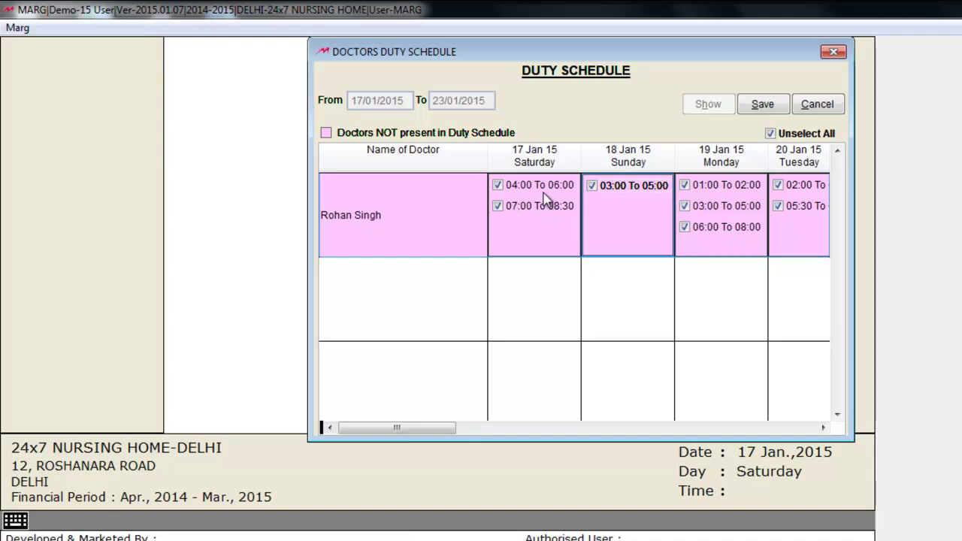
pyautogui.click(498, 186)
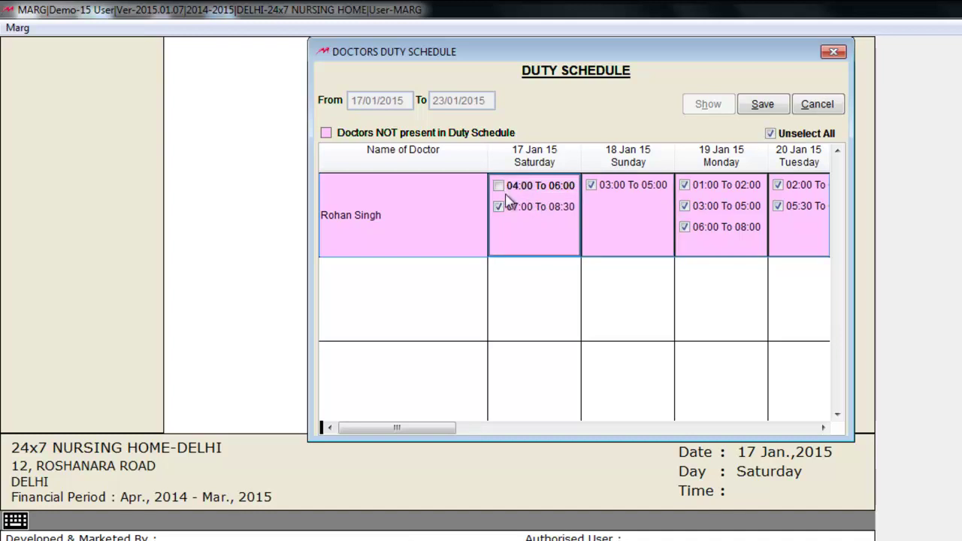
pyautogui.click(498, 186)
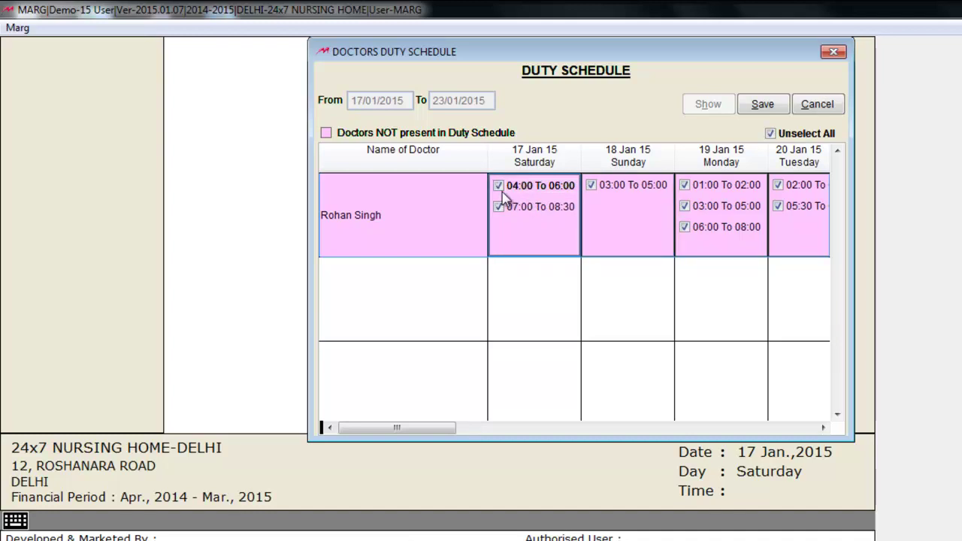
pyautogui.click(761, 107)
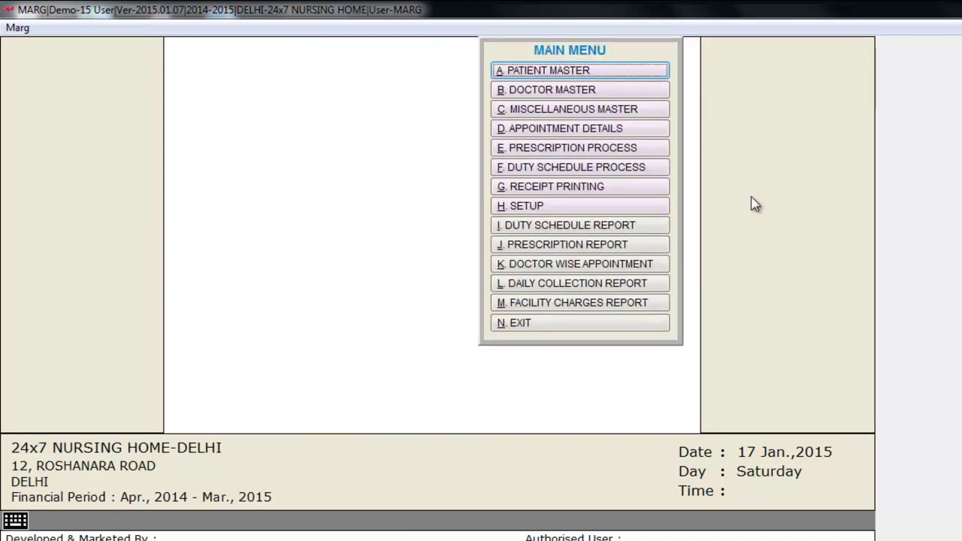
pyautogui.click(649, 226)
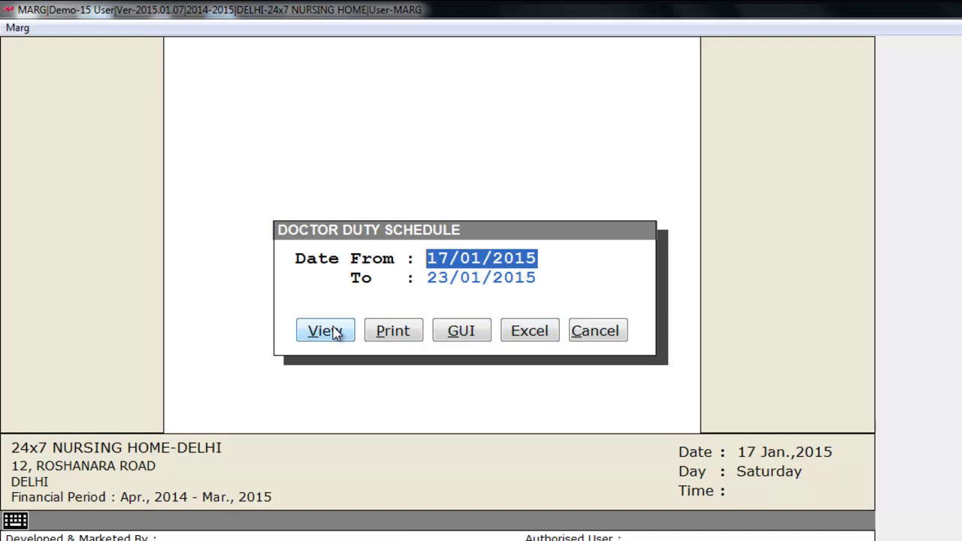
pyautogui.click(337, 334)
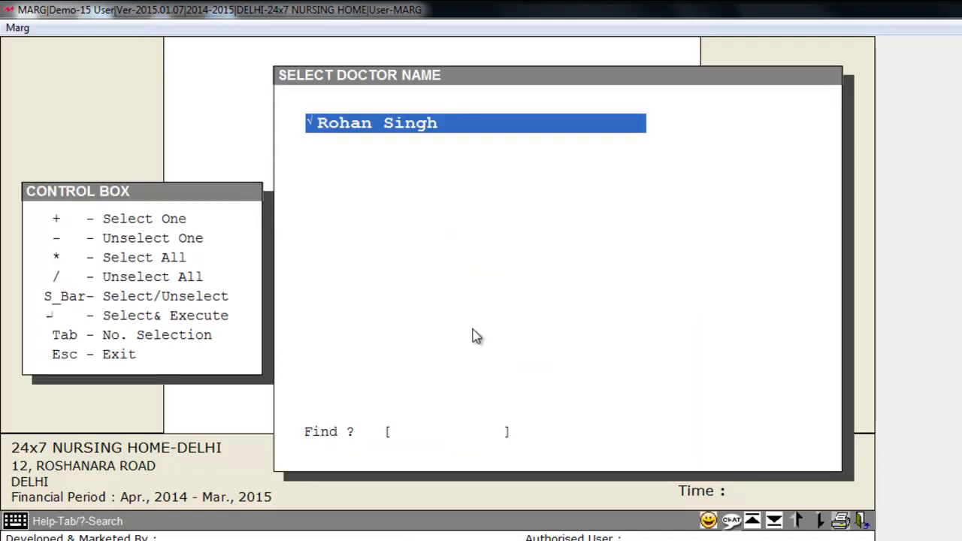
pyautogui.press('Return')
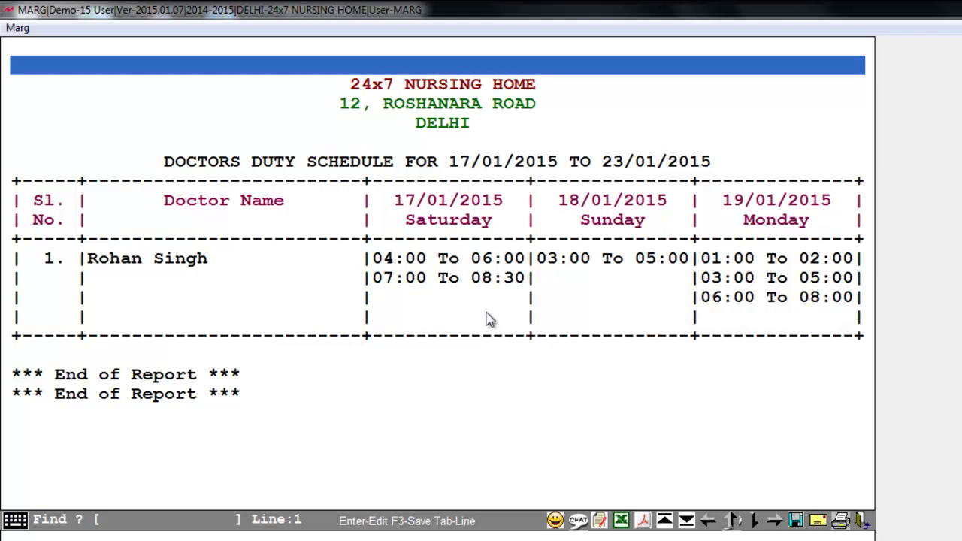
pyautogui.press('Down')
pyautogui.click(483, 391)
pyautogui.click(549, 375)
pyautogui.press('Escape')
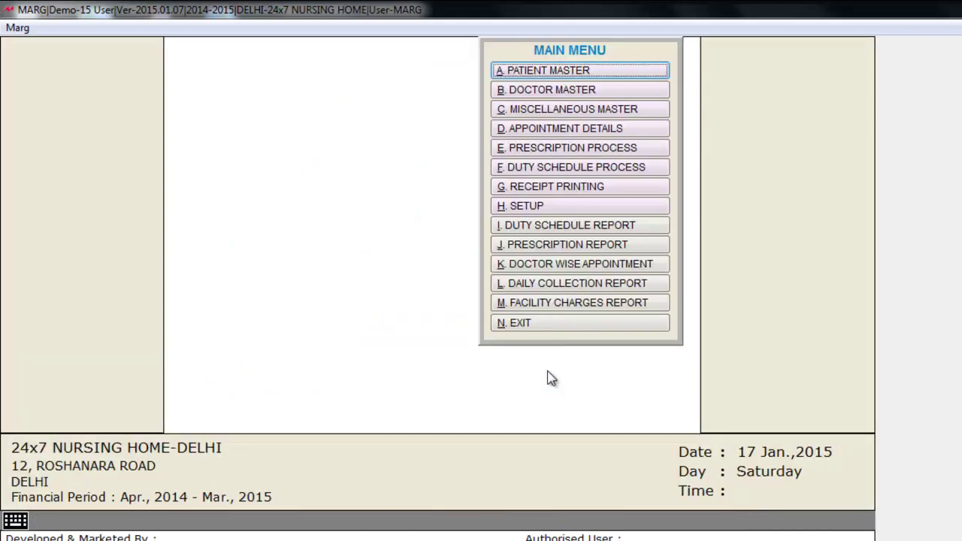
# - In Patient Master, enter the patient's name, address Rohini and age 23
pyautogui.click(637, 74)
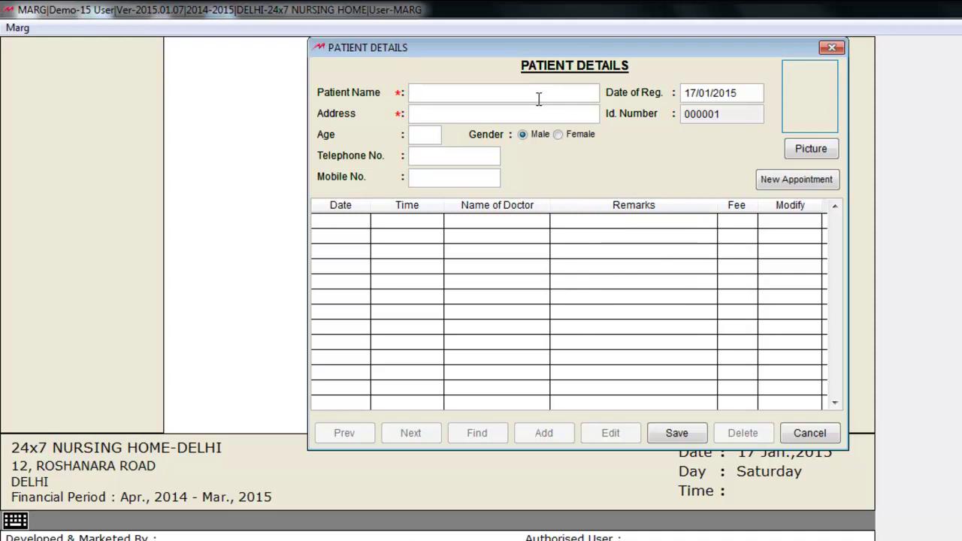
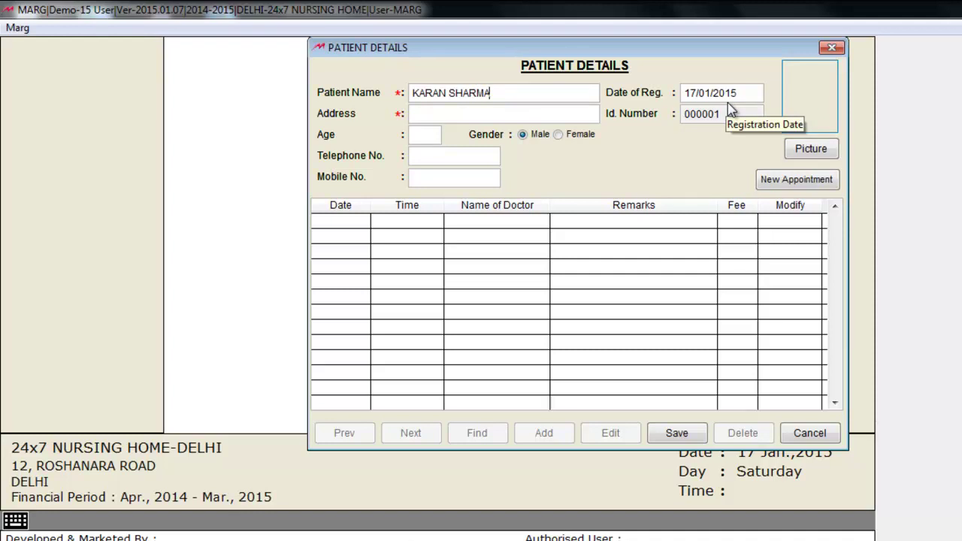
pyautogui.click(558, 113)
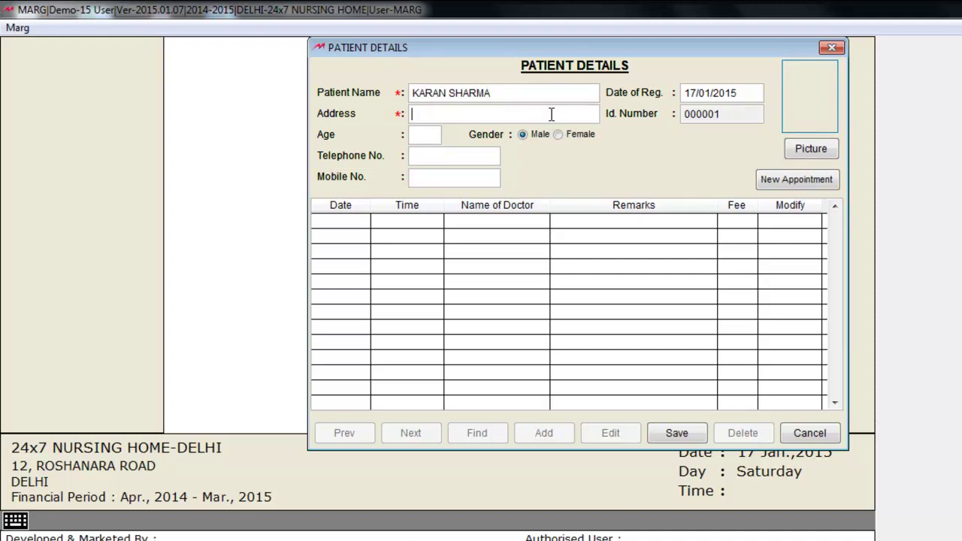
pyautogui.write('Rohini')
pyautogui.click(423, 137)
pyautogui.write('23')
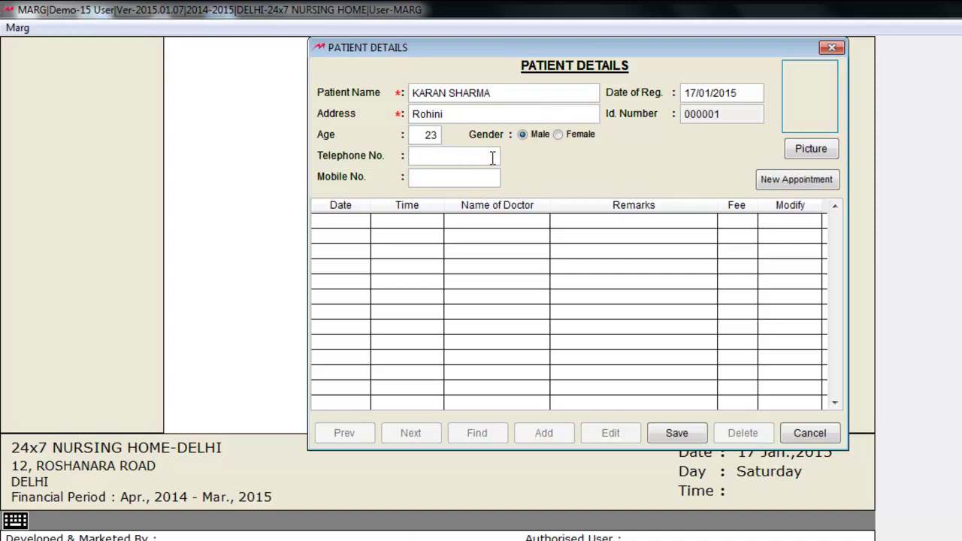
pyautogui.click(445, 158)
pyautogui.click(444, 177)
pyautogui.click(779, 184)
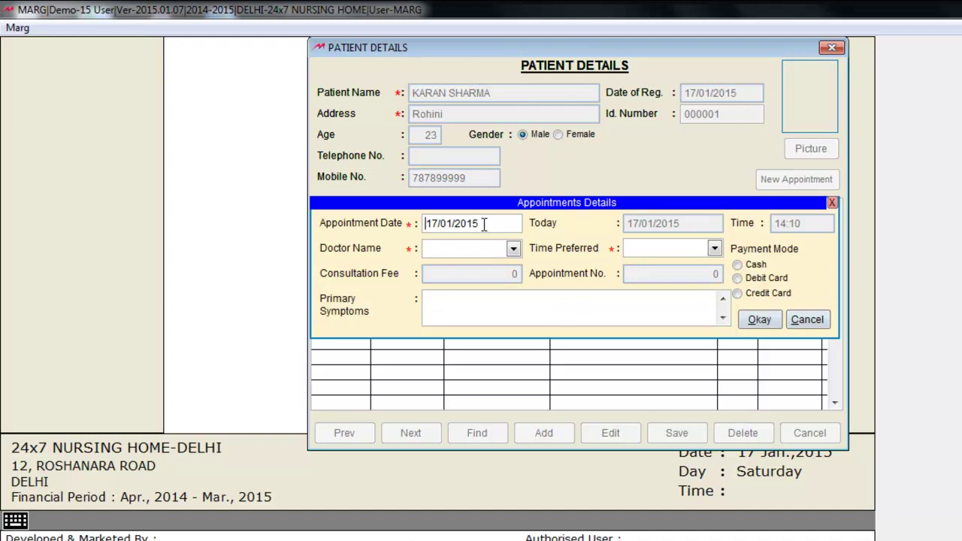
# - Book the doctor's 04:00 To 06:00 slot, cash payment, for Fever, then exit Patient Details
pyautogui.click(514, 250)
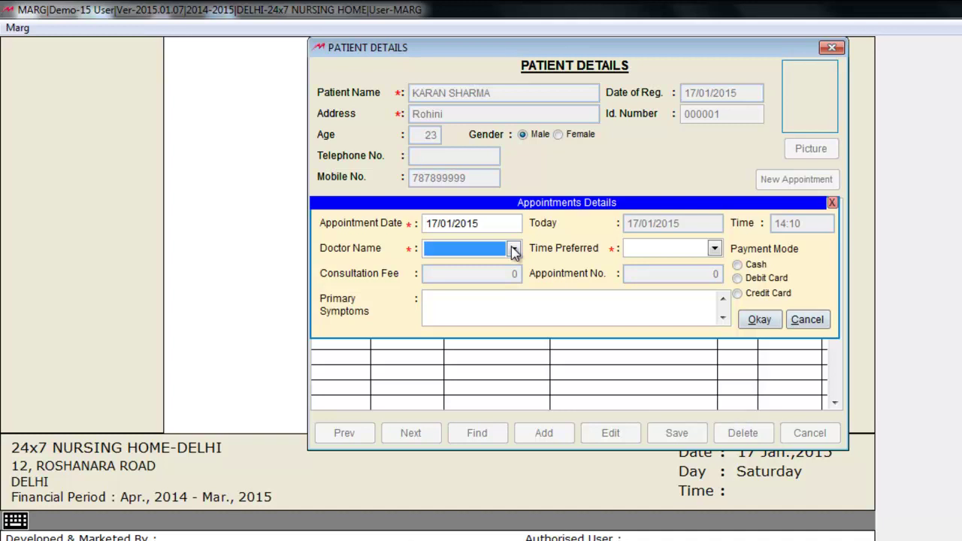
pyautogui.click(513, 250)
pyautogui.click(498, 267)
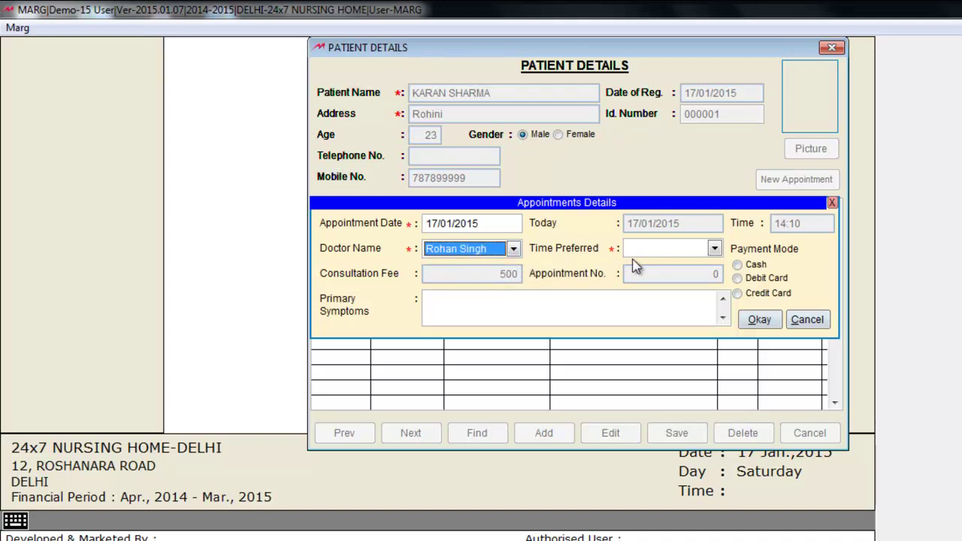
pyautogui.click(715, 248)
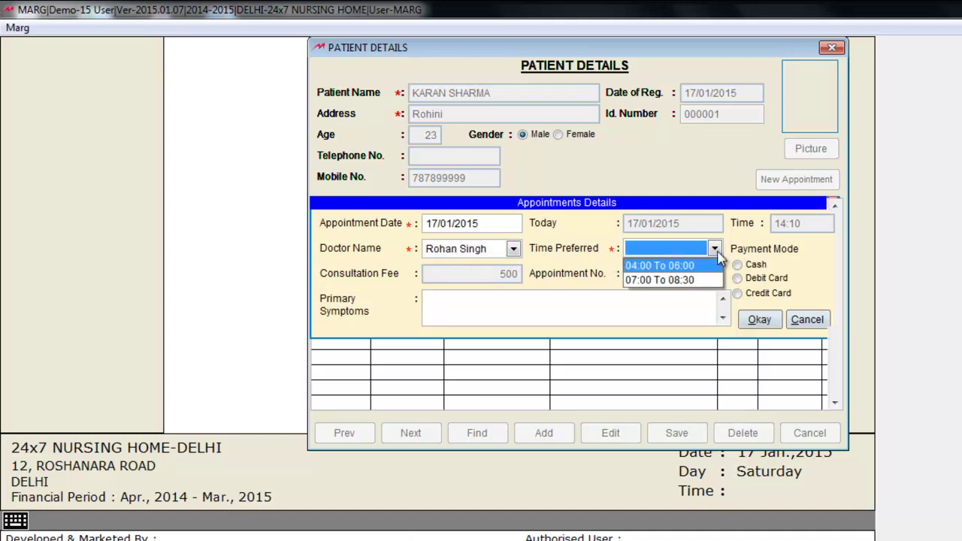
pyautogui.click(676, 265)
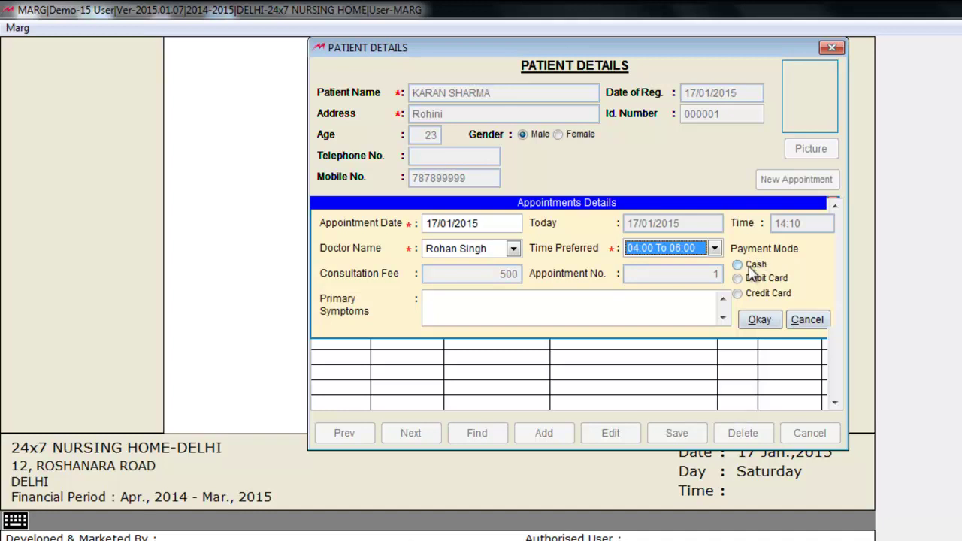
pyautogui.click(739, 265)
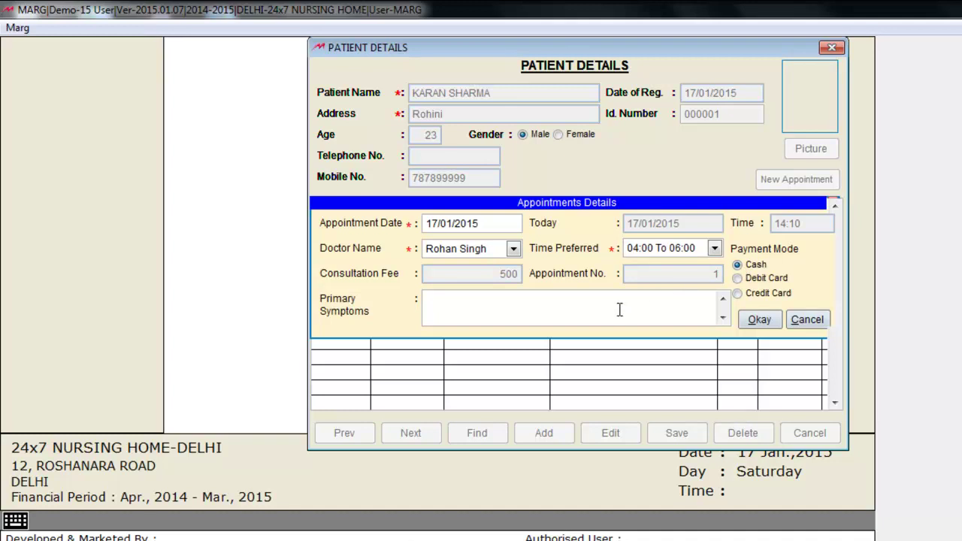
pyautogui.write('Fever')
pyautogui.click(763, 321)
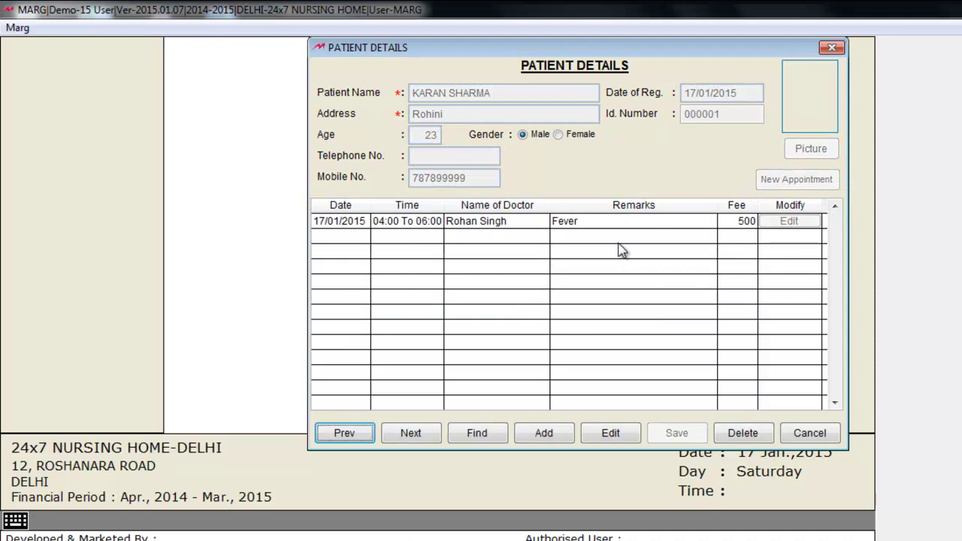
pyautogui.click(809, 433)
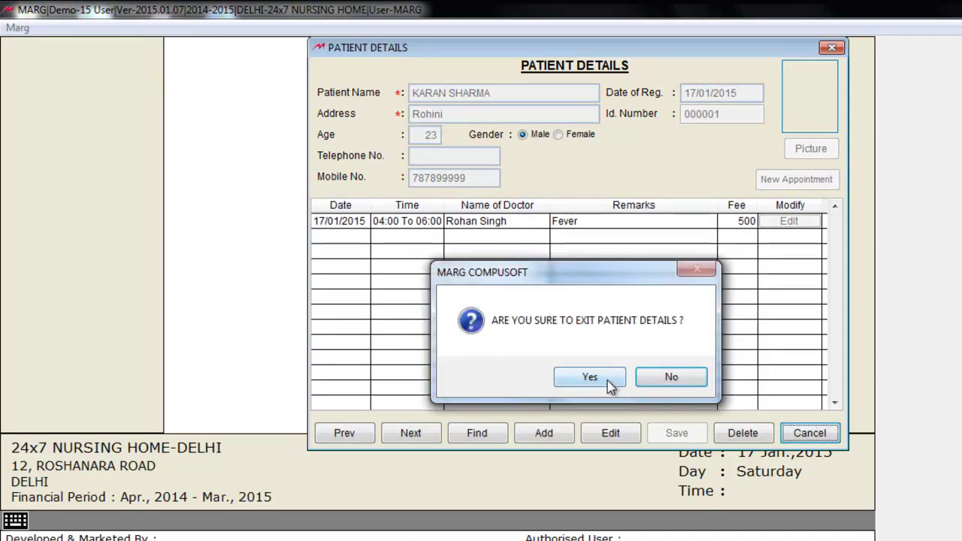
pyautogui.click(608, 381)
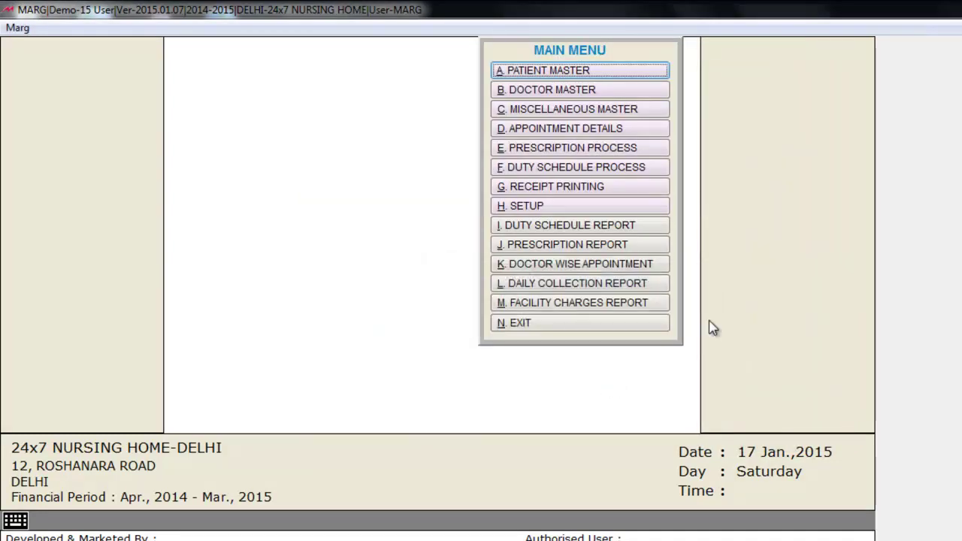
# - Open Appointment Details and show appointments from 17/01/2015 to 23/01/2015
pyautogui.click(652, 130)
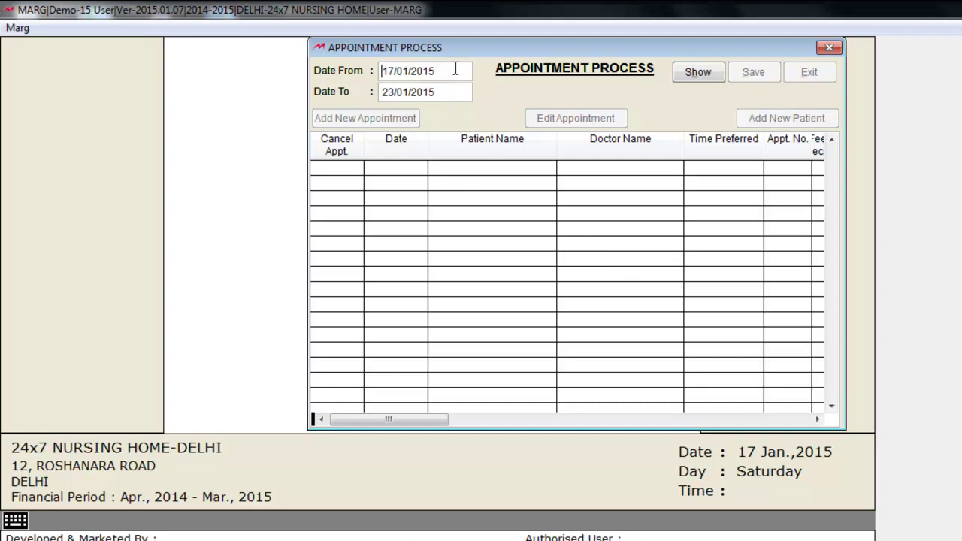
pyautogui.click(698, 73)
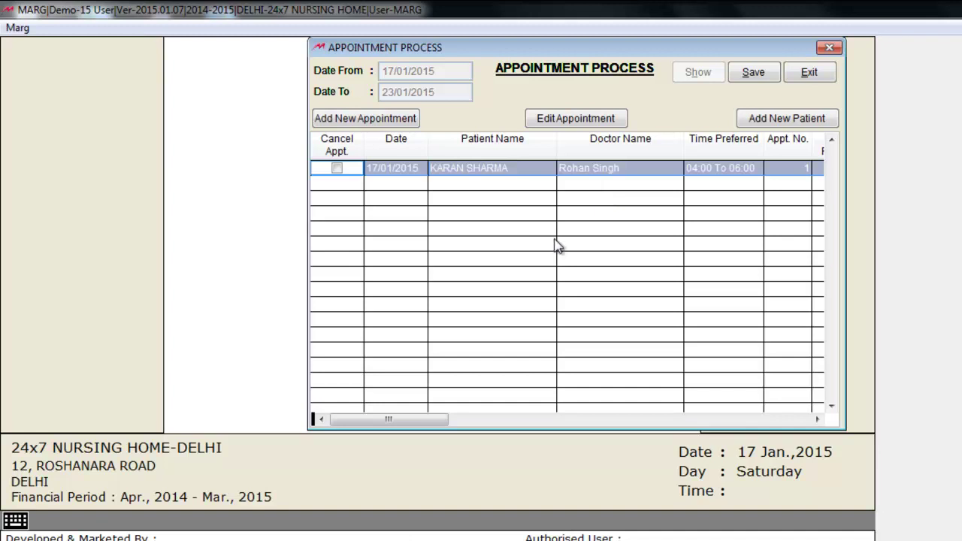
# - Register a new 34-year-old patient from Pitam Pura with his name and mobile number
pyautogui.click(812, 128)
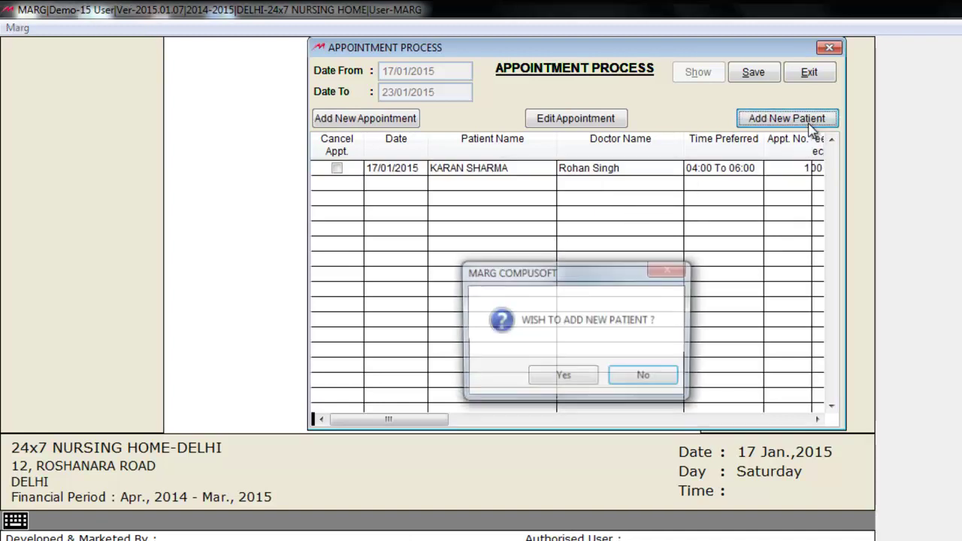
pyautogui.click(560, 380)
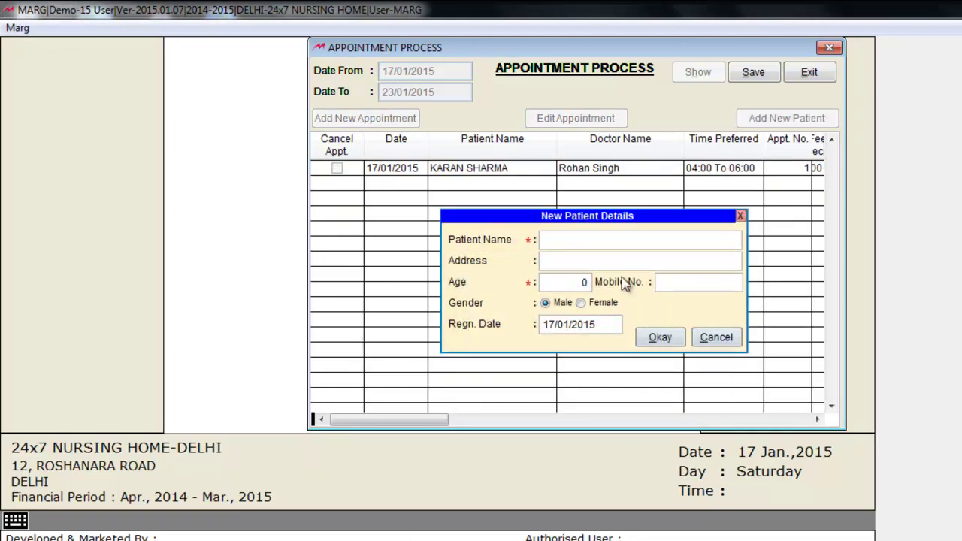
pyautogui.write('Raman')
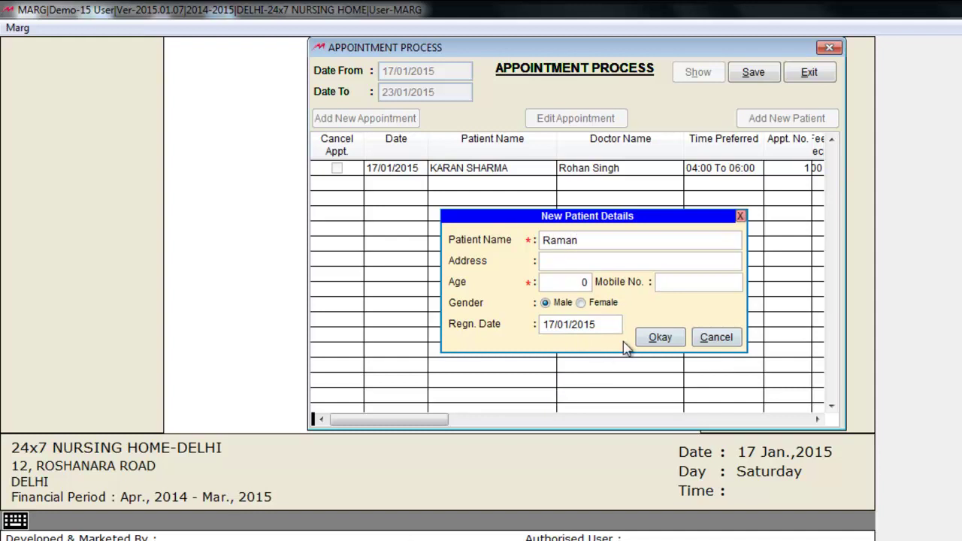
pyautogui.click(606, 261)
pyautogui.write('Pitam Pura')
pyautogui.click(579, 280)
pyautogui.write('34')
pyautogui.click(690, 283)
pyautogui.press('Tab')
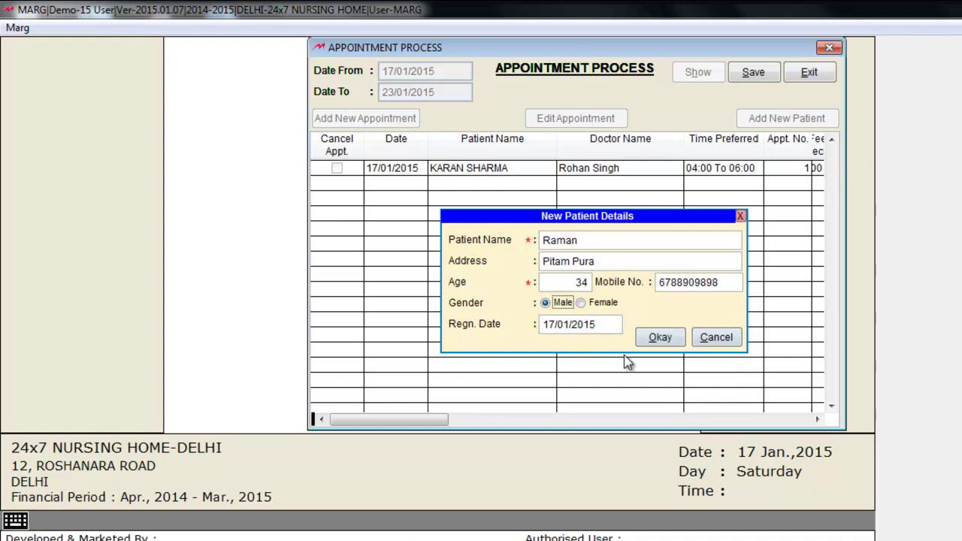
pyautogui.click(656, 339)
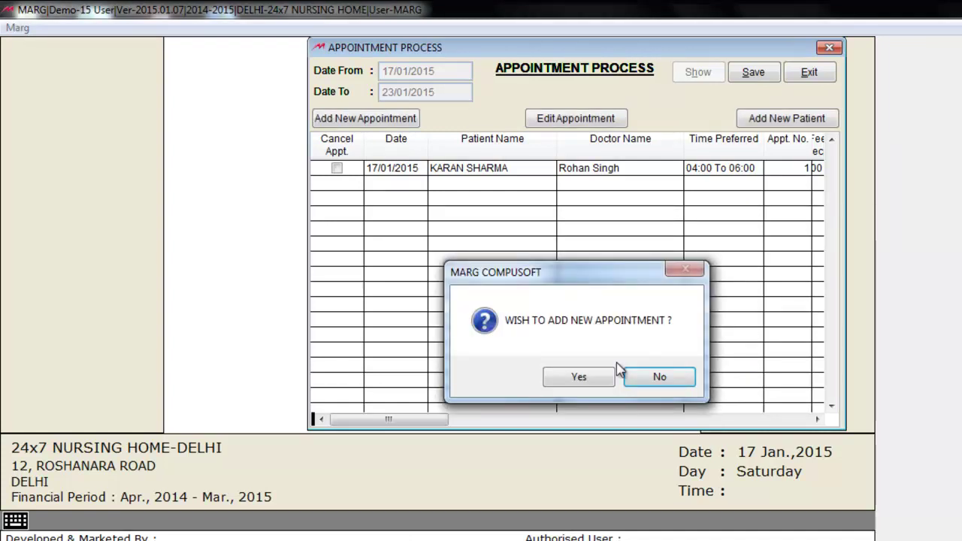
# - Book the new patient with the doctor at 07:00 To 08:30 for Heart Pain
pyautogui.click(598, 378)
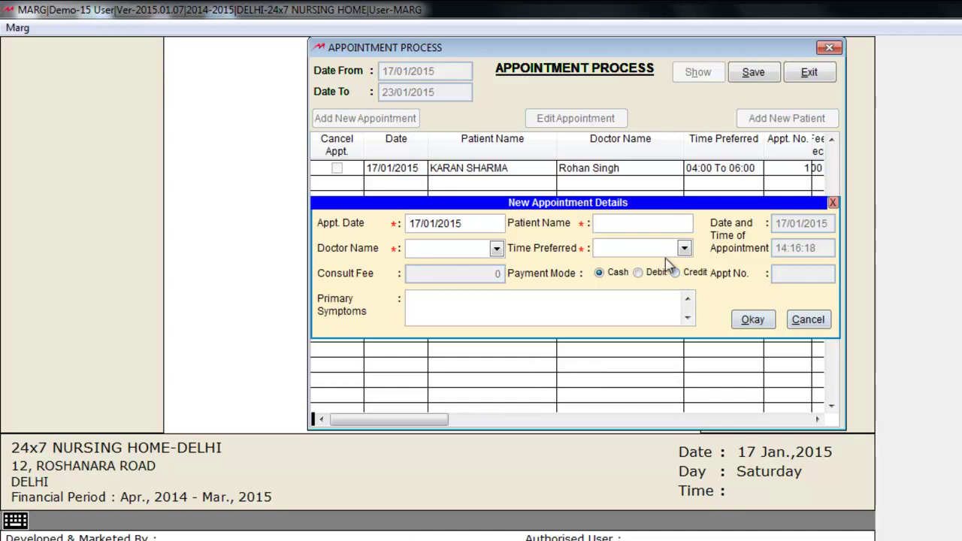
pyautogui.click(681, 223)
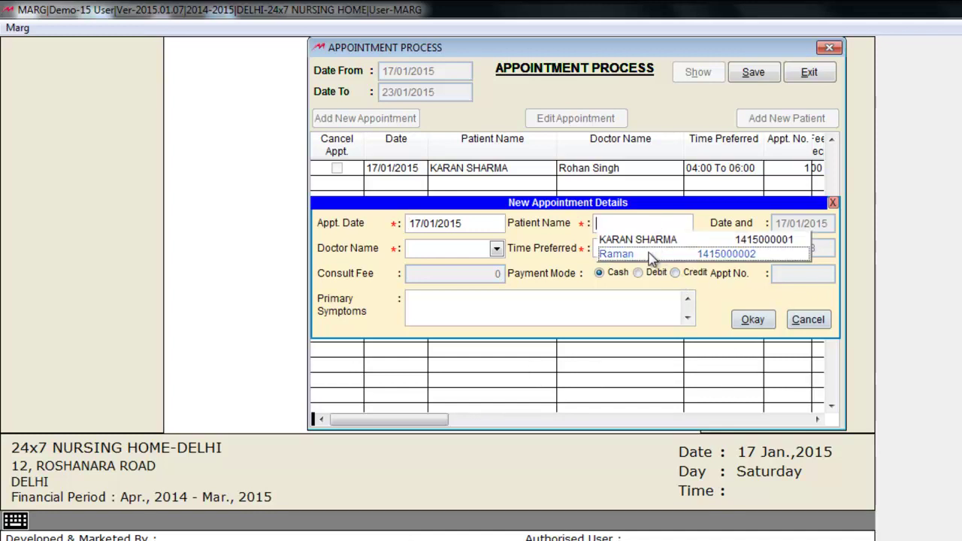
pyautogui.click(651, 256)
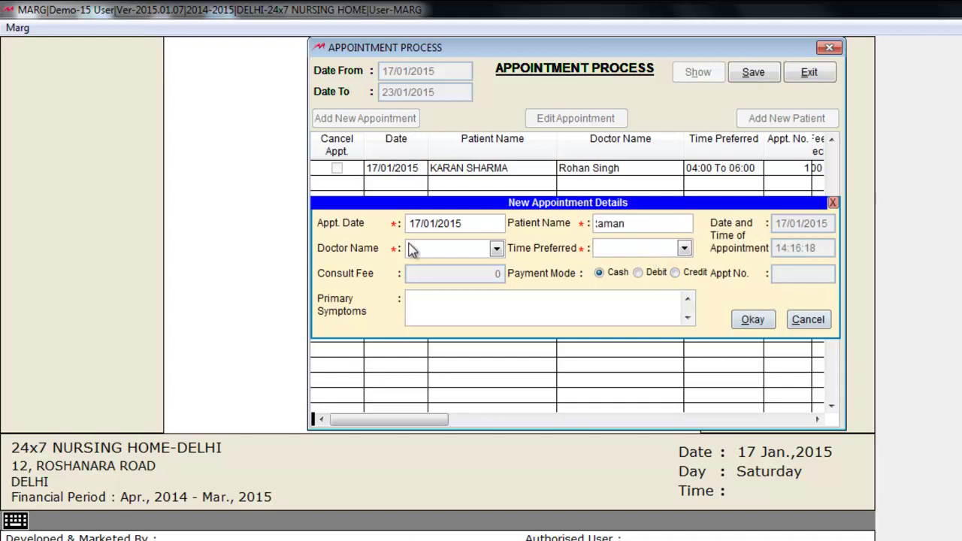
pyautogui.click(497, 249)
pyautogui.click(492, 267)
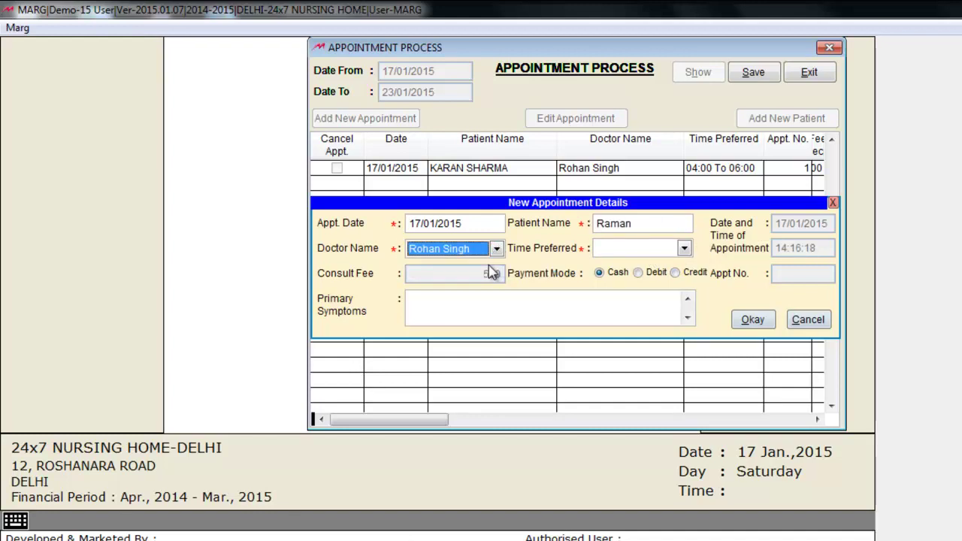
pyautogui.click(684, 249)
pyautogui.click(660, 286)
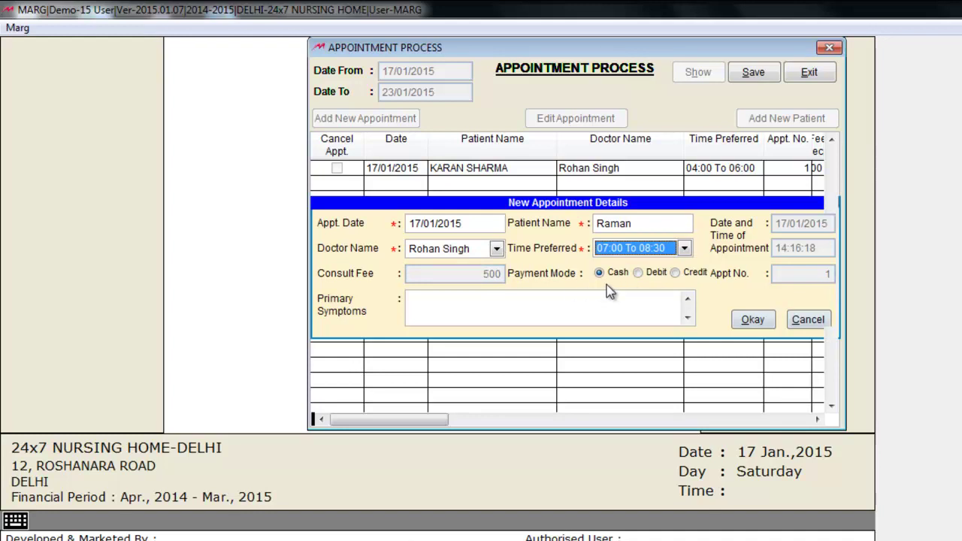
pyautogui.click(582, 303)
pyautogui.write('Heart Pain')
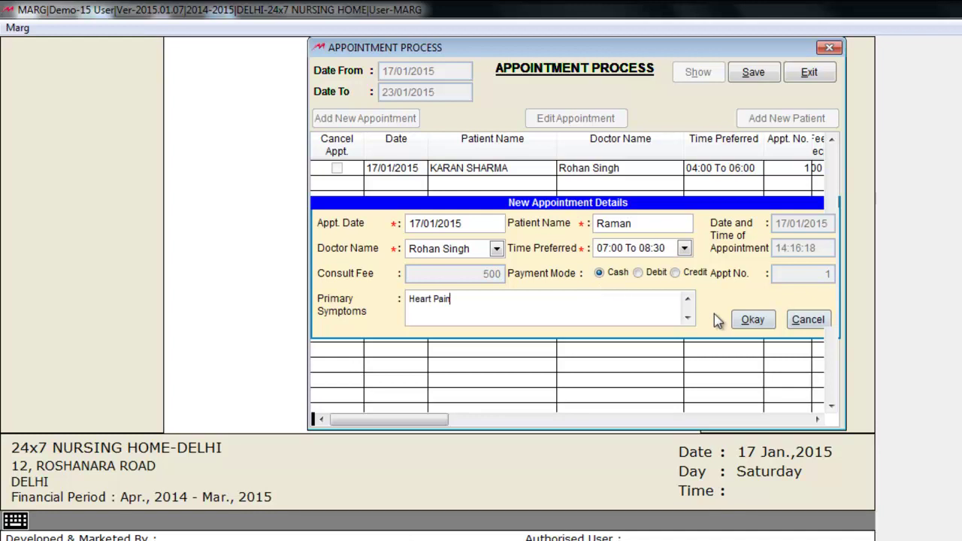
pyautogui.click(749, 322)
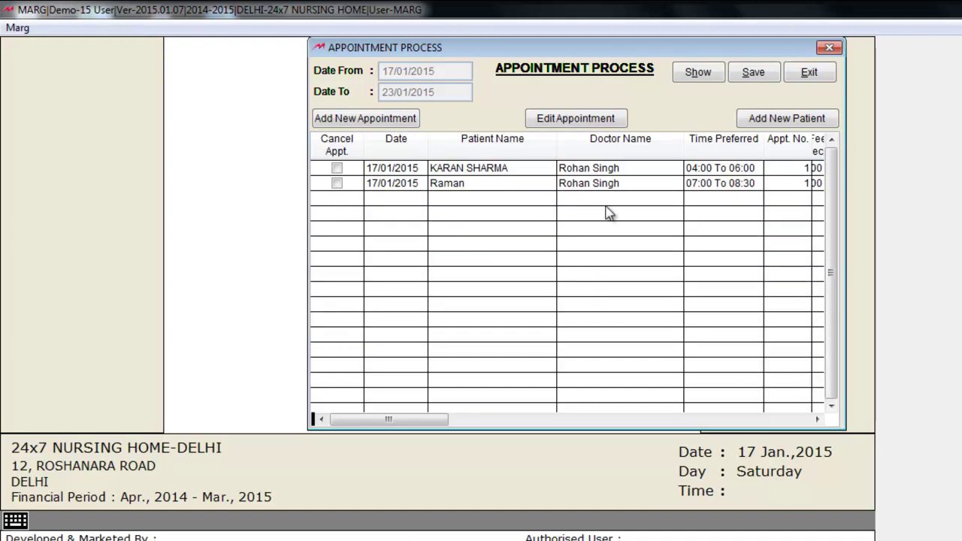
# - Save the appointment list, keeping the new booking uncancelled
pyautogui.click(551, 208)
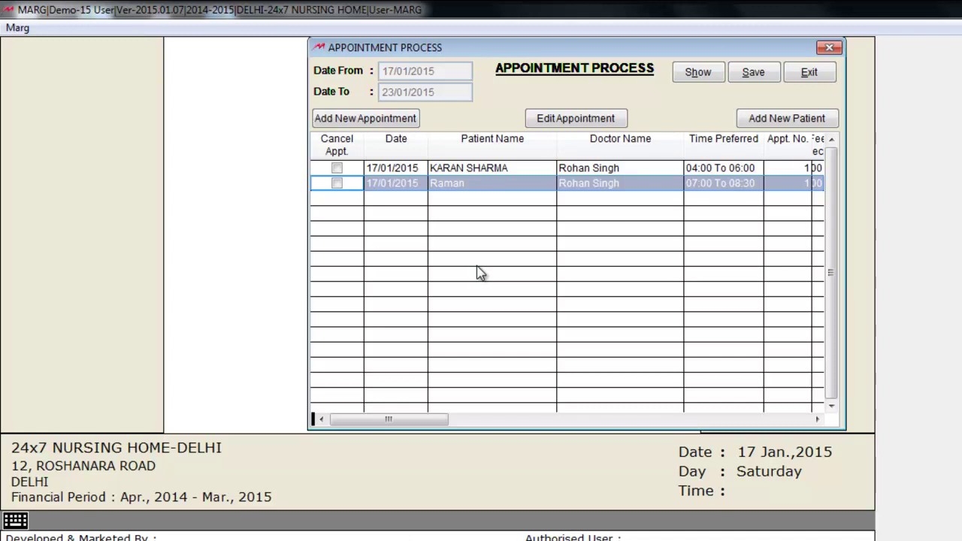
pyautogui.click(338, 185)
pyautogui.click(753, 73)
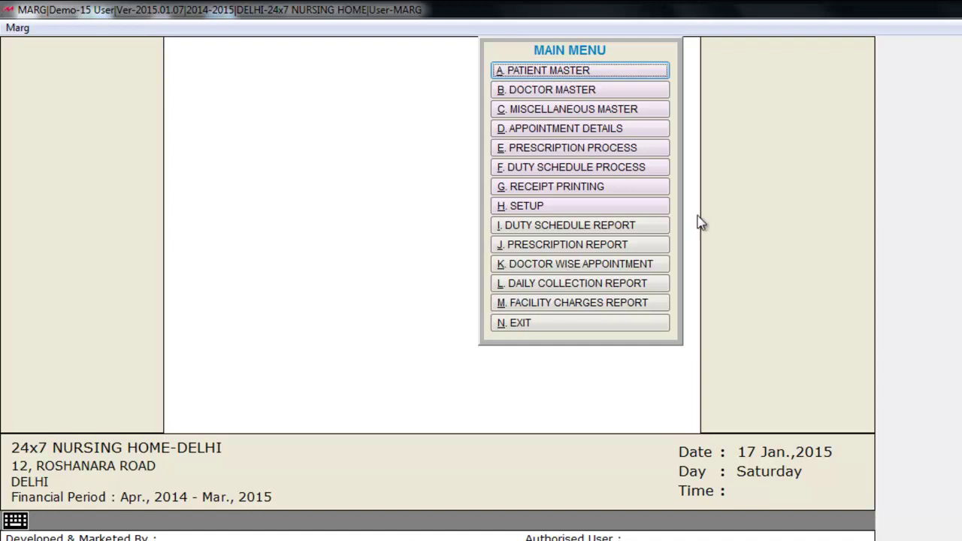
pyautogui.click(634, 153)
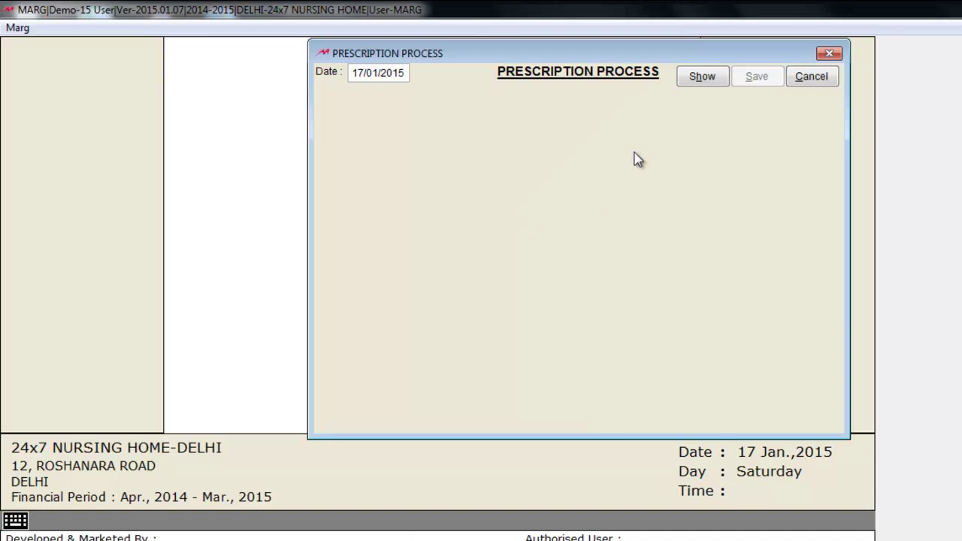
# - For the second patient, add remarks 'bed rest' and prescribe AMLODINPINE
pyautogui.click(702, 78)
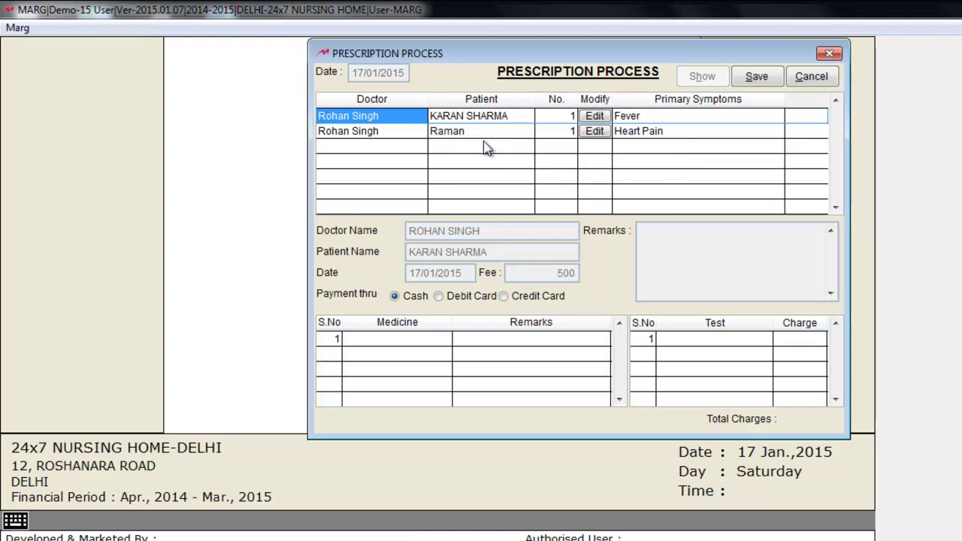
pyautogui.click(593, 132)
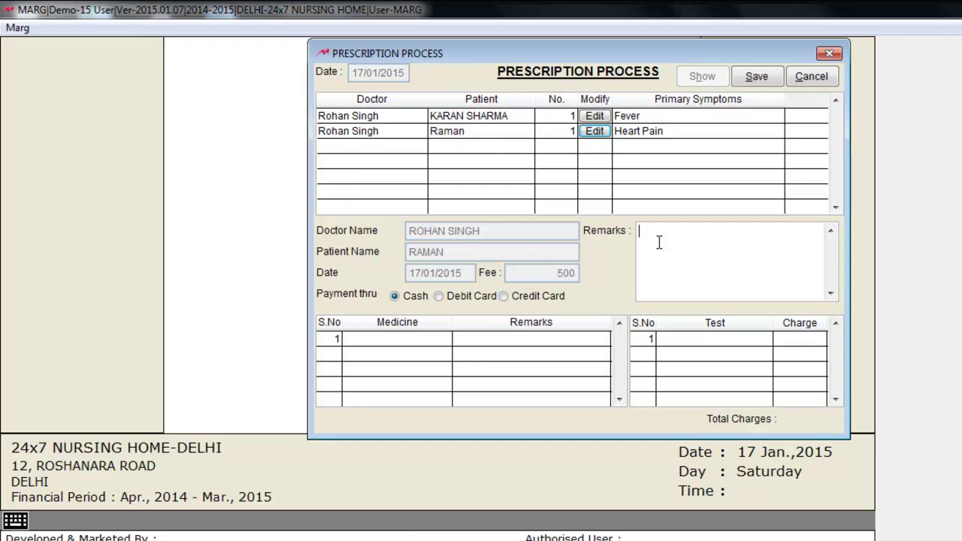
pyautogui.write('bed rest')
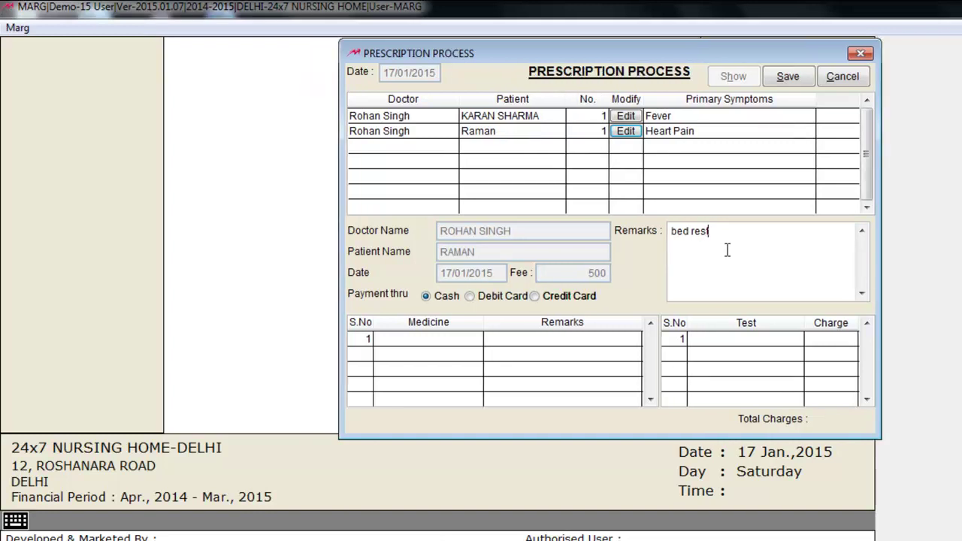
pyautogui.click(448, 338)
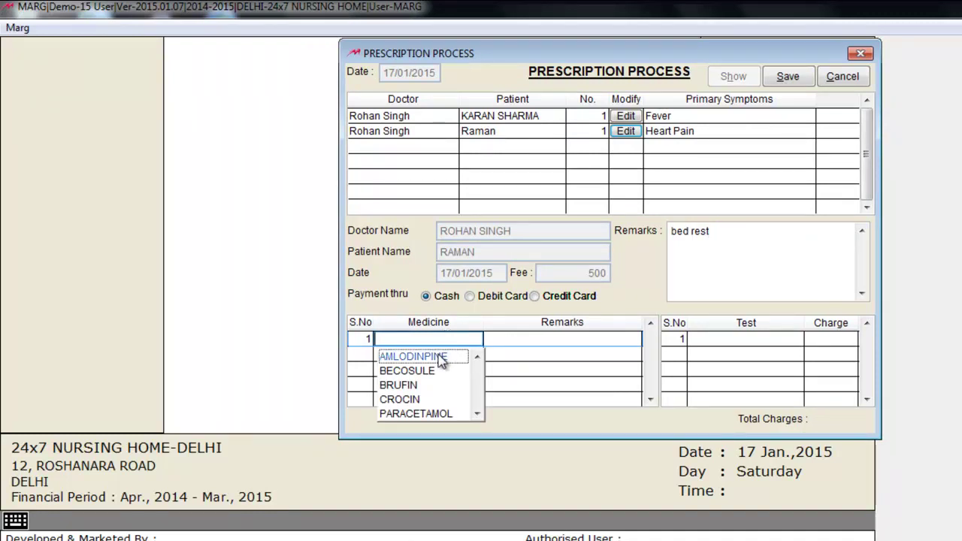
pyautogui.click(442, 358)
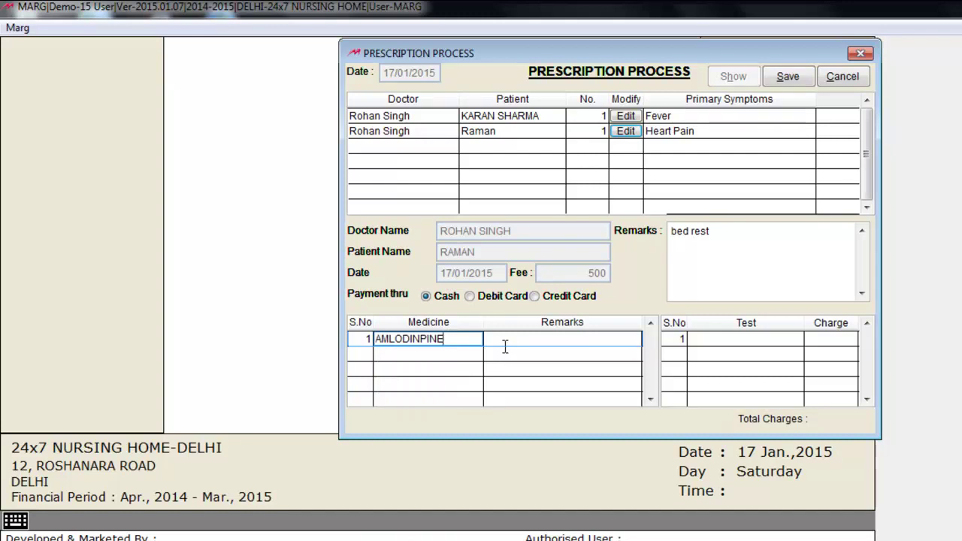
pyautogui.click(518, 344)
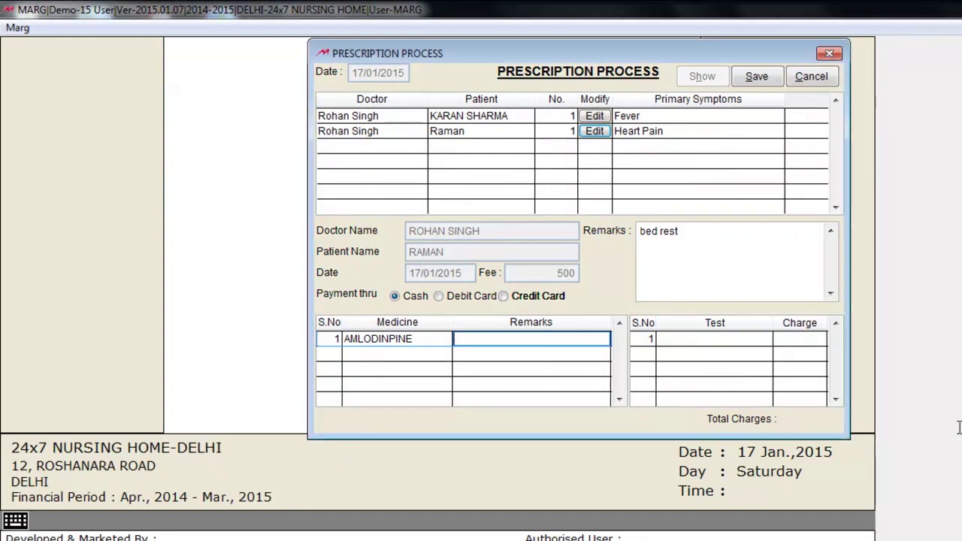
# - Add a CT SCAN (Full Body) test charged 2500, save the prescription, and close
pyautogui.press('Return')
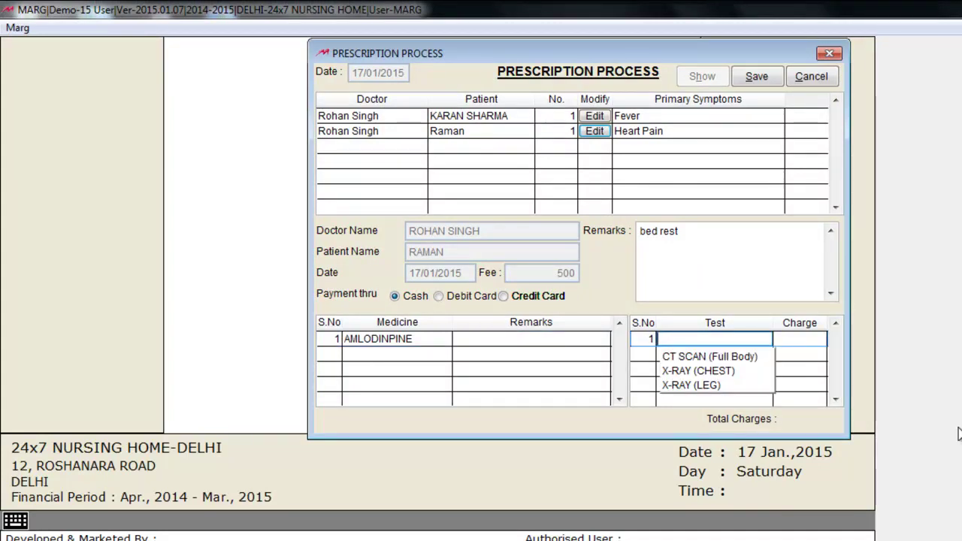
pyautogui.press('Down')
pyautogui.press('Return')
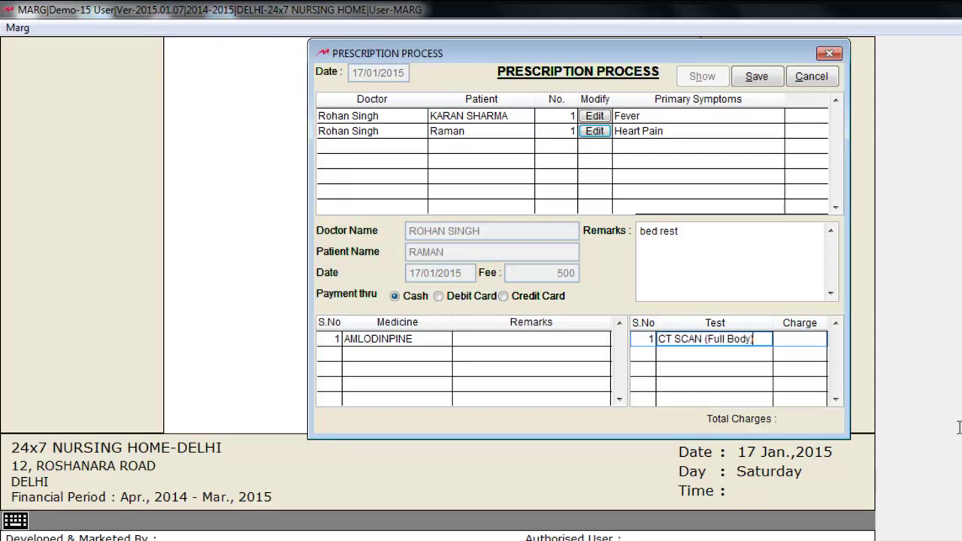
pyautogui.press('Return')
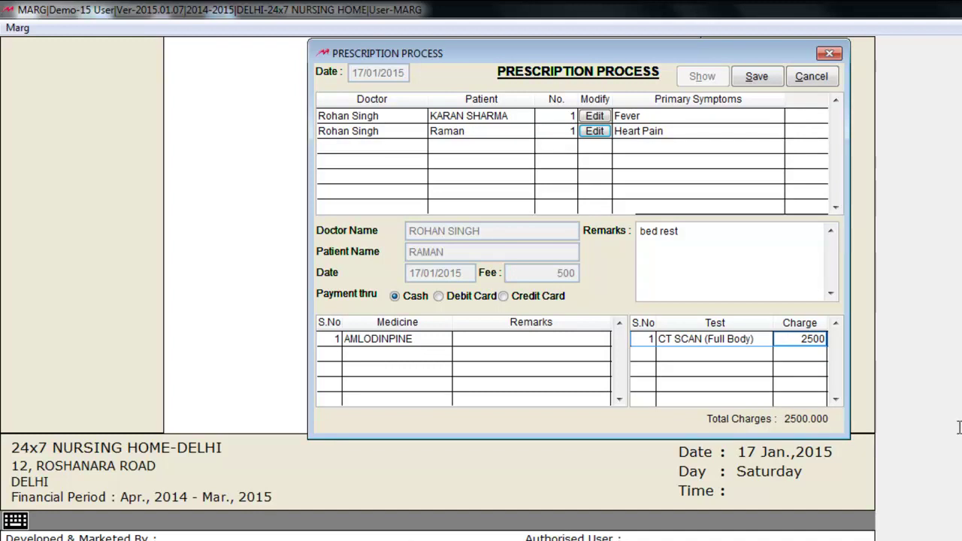
pyautogui.hotkey('alt', 's')
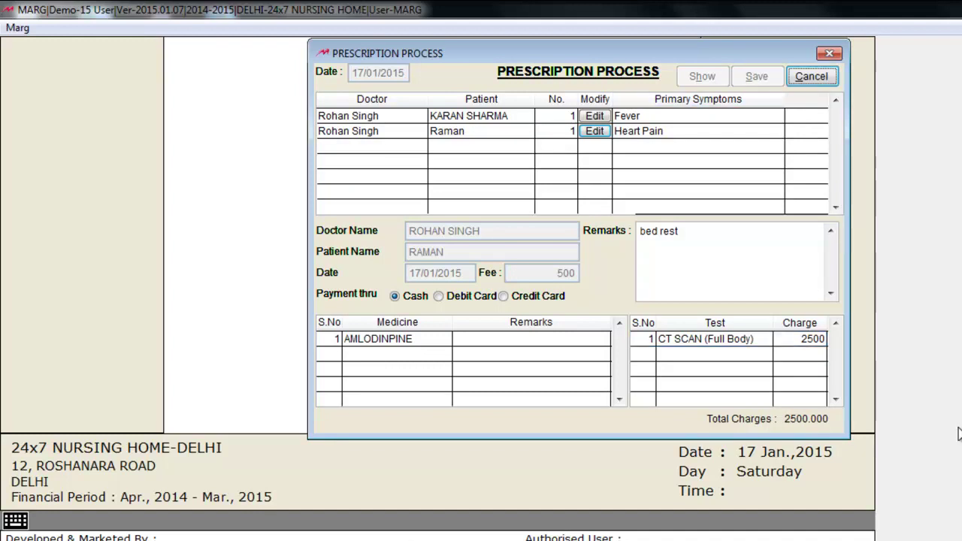
pyautogui.press('Escape')
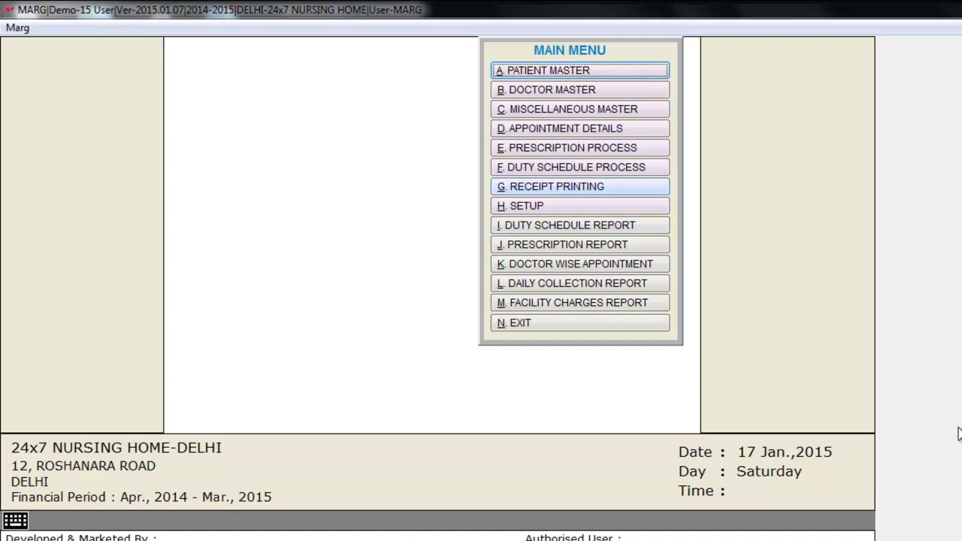
# - In Receipt Printing, load the day's items and select the CT SCAN (Full Body) charge, without duplicate copy
pyautogui.press('Return')
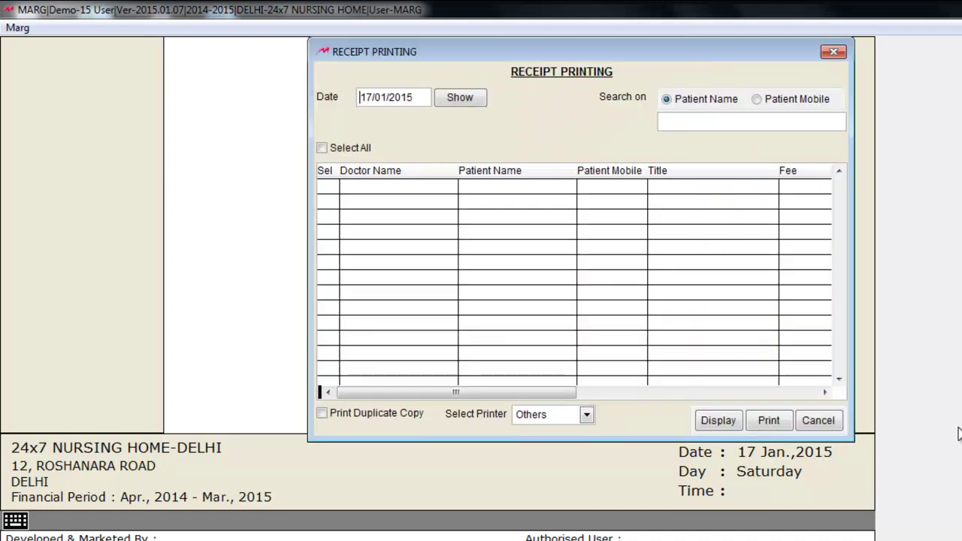
pyautogui.press('Return')
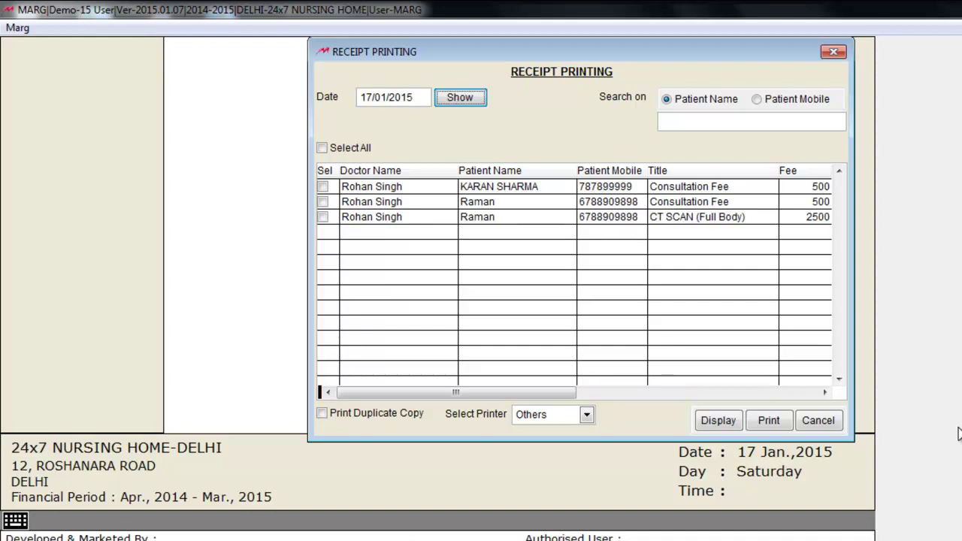
pyautogui.press('Tab')
pyautogui.press('space')
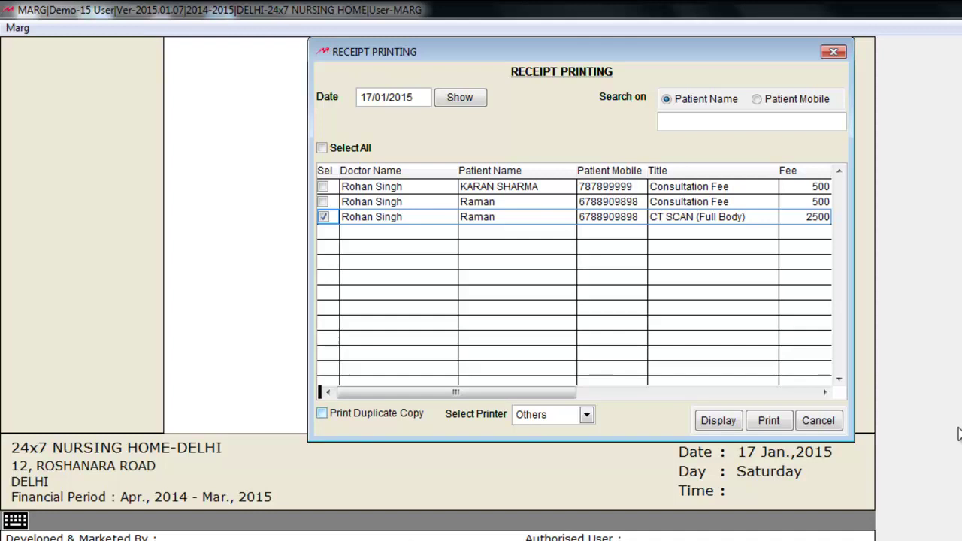
pyautogui.press('Tab')
pyautogui.press('space')
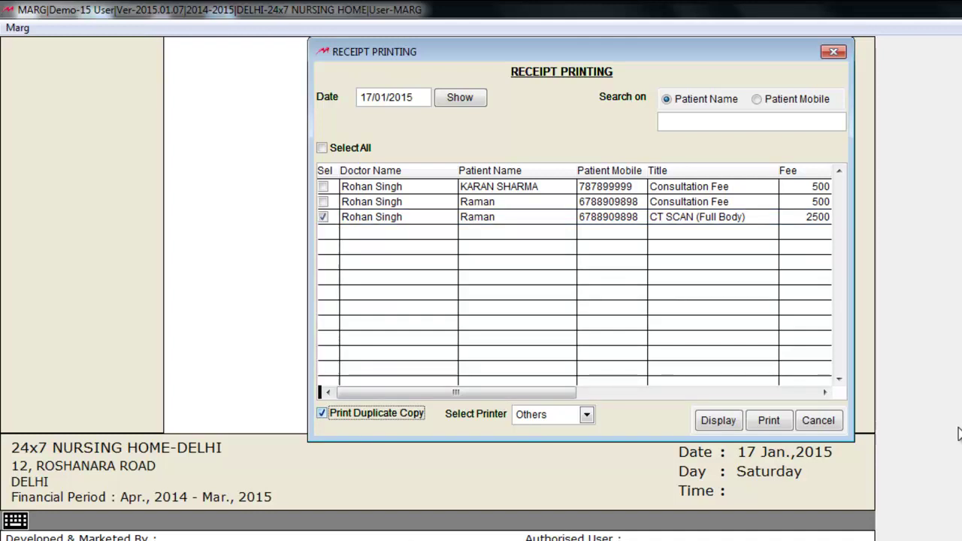
pyautogui.press('space')
# - Preview the receipt with the Others printer, then close it
pyautogui.press('Tab')
pyautogui.press('Return')
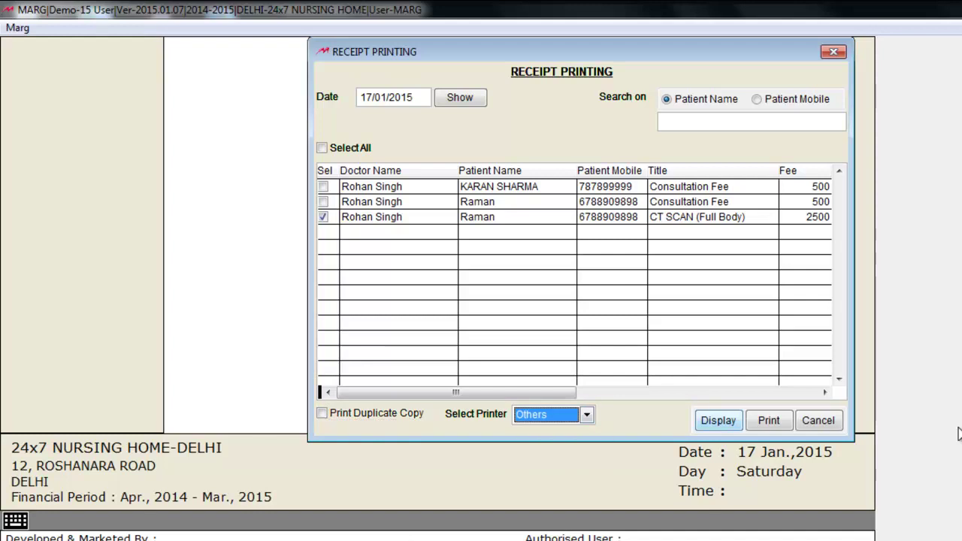
pyautogui.press('Tab')
pyautogui.press('Return')
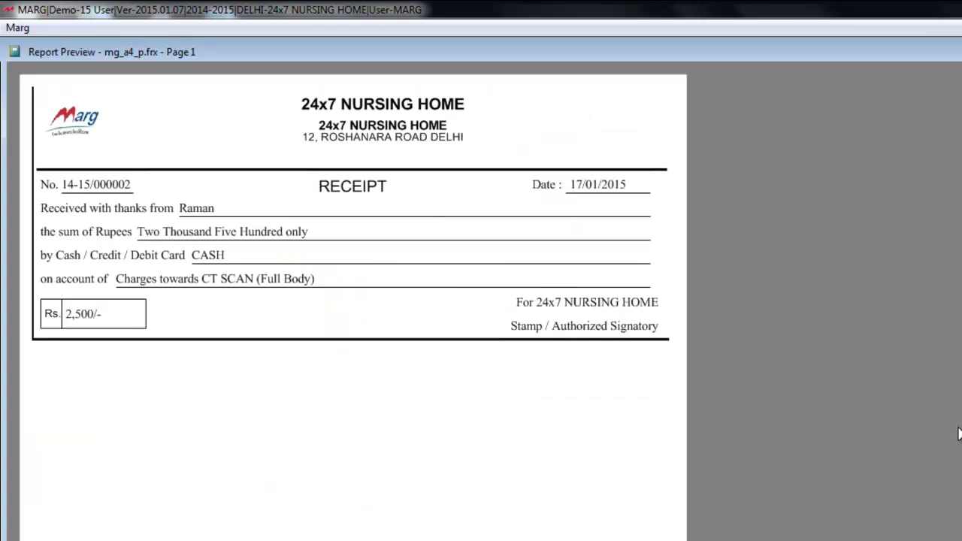
pyautogui.press('Escape')
pyautogui.press('Escape')
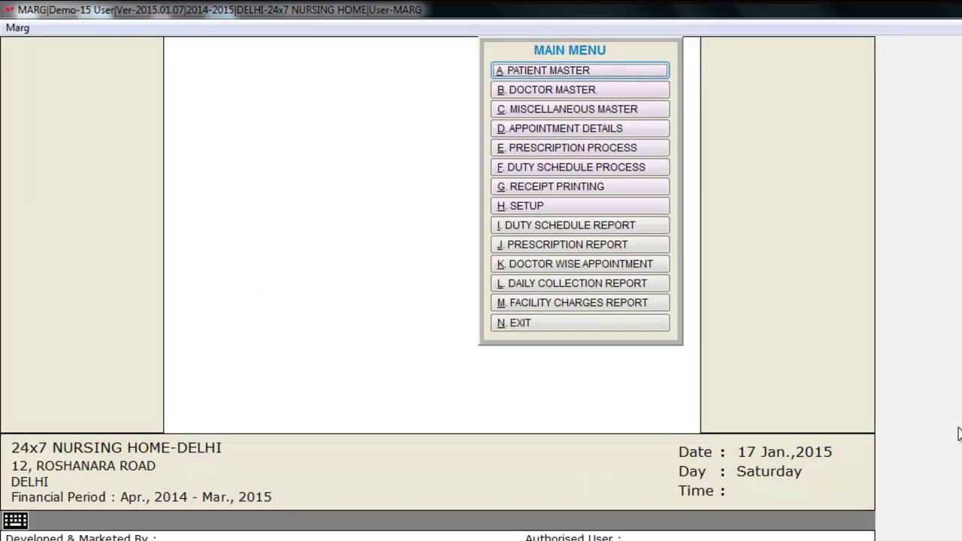
# - View the 17/01/2015 prescription report for the second patient only, with the first patient unticked
pyautogui.press('j')
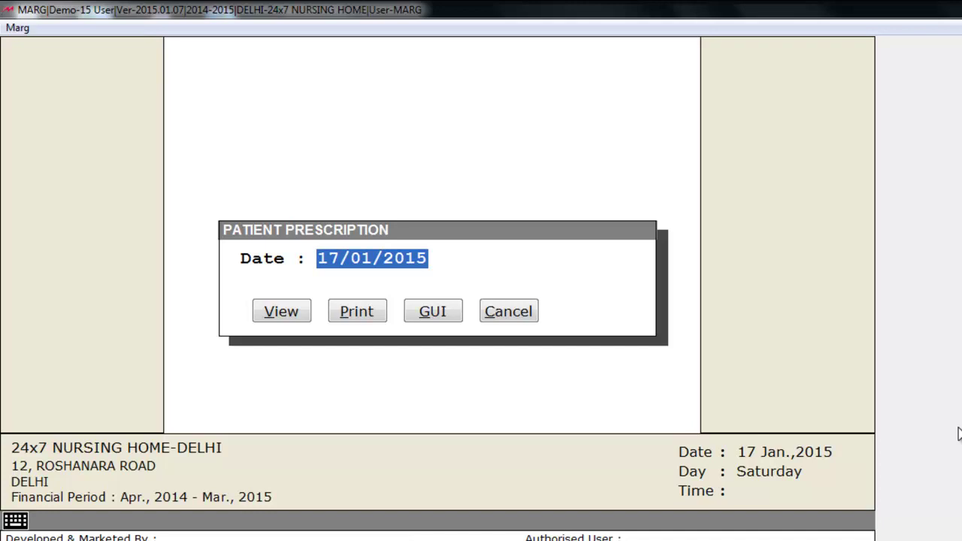
pyautogui.press('Return')
pyautogui.press('Return')
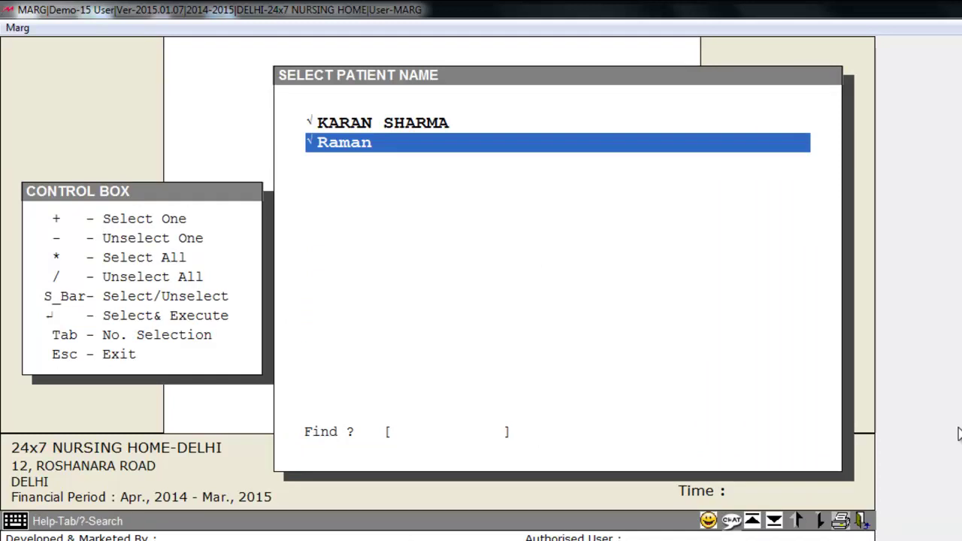
pyautogui.press('Up')
pyautogui.press('space')
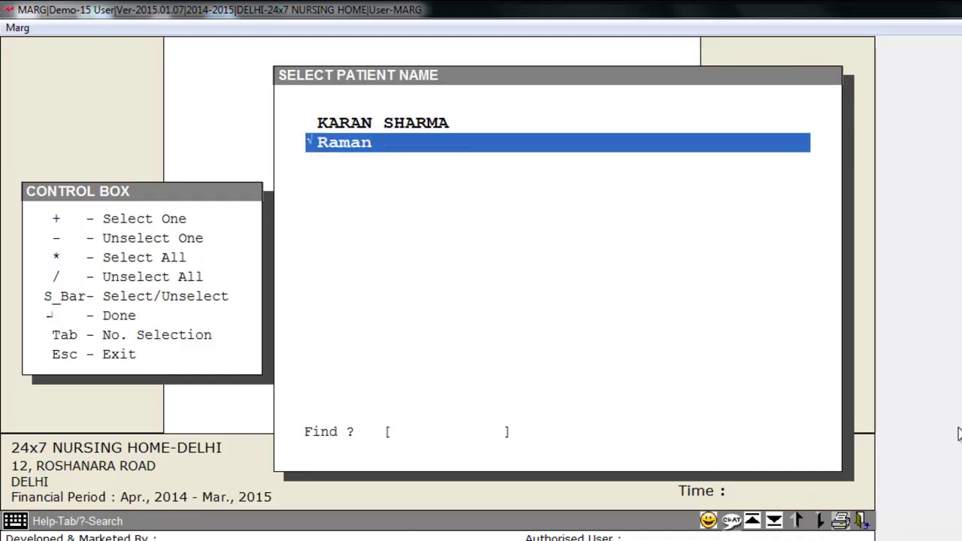
pyautogui.press('Return')
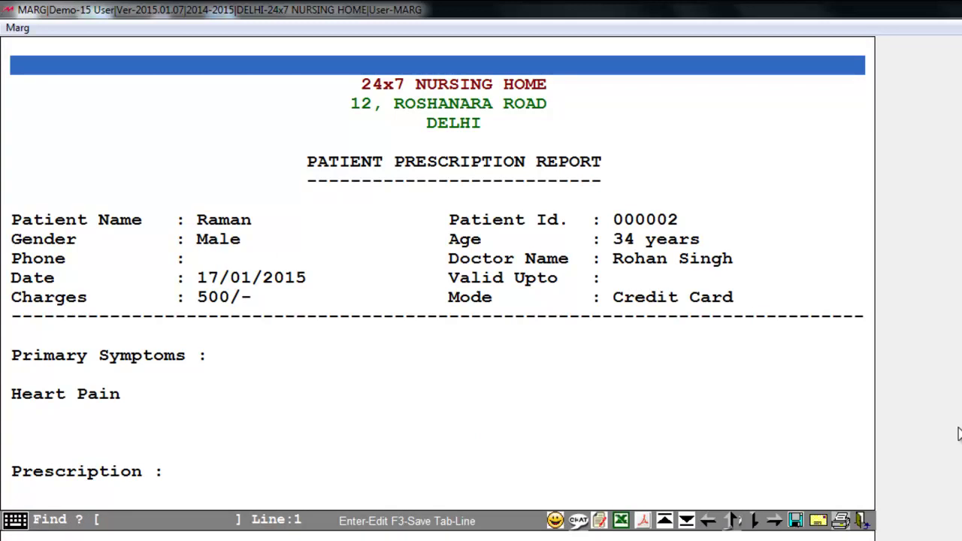
pyautogui.press('Escape')
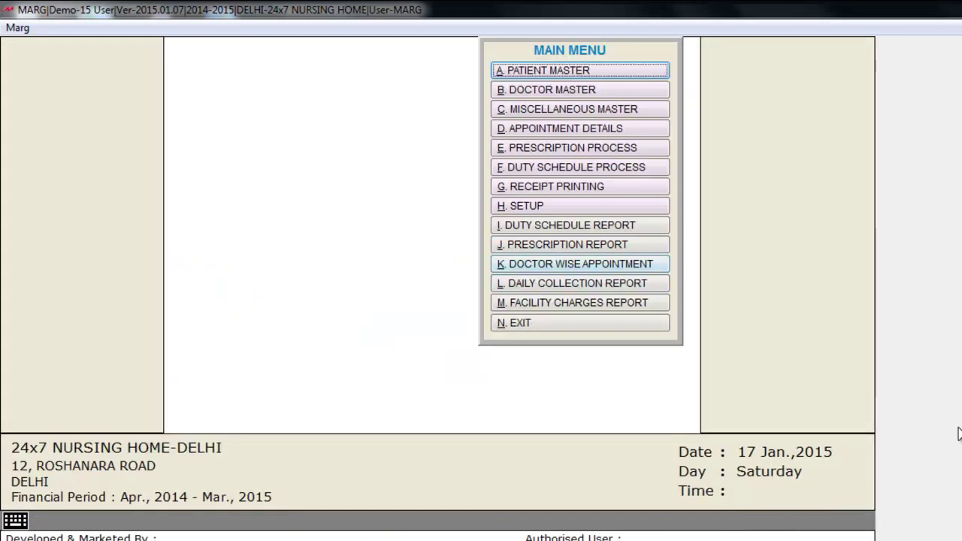
# - View the Doctor Wise Appointment report for 17/01/2015 to 23/01/2015 in Continuous format
pyautogui.press('Return')
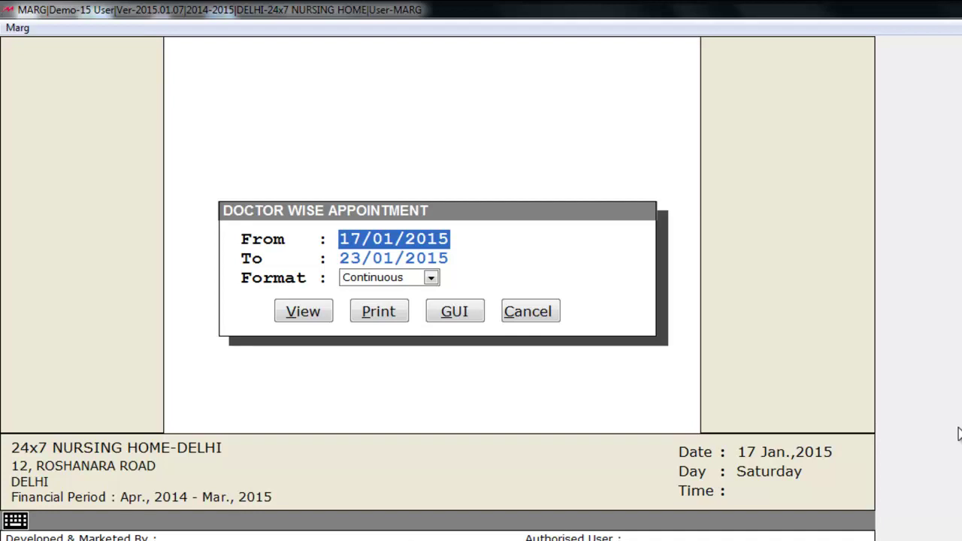
pyautogui.press('Return')
pyautogui.press('Return')
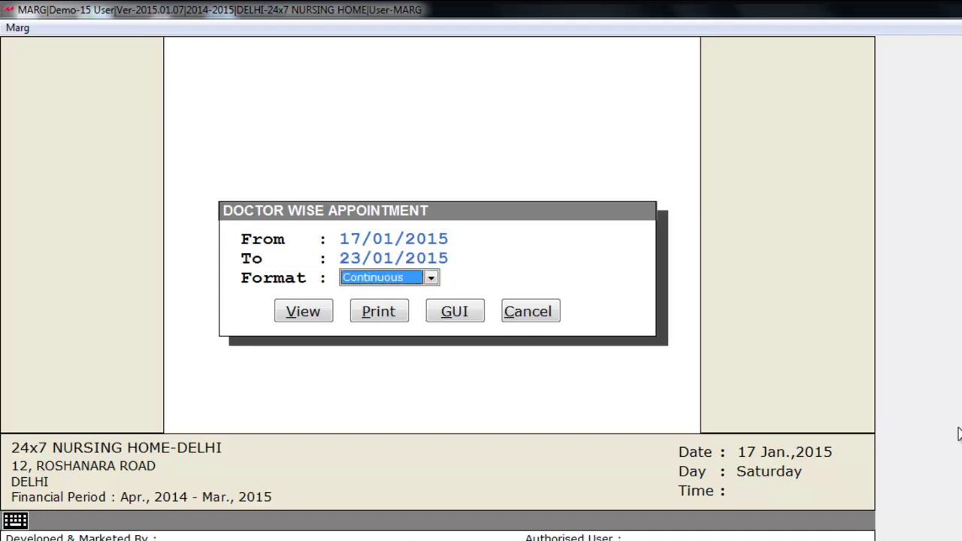
pyautogui.press('Return')
pyautogui.press('Down')
pyautogui.press('Up')
pyautogui.press('Return')
pyautogui.press('Return')
pyautogui.press('Return')
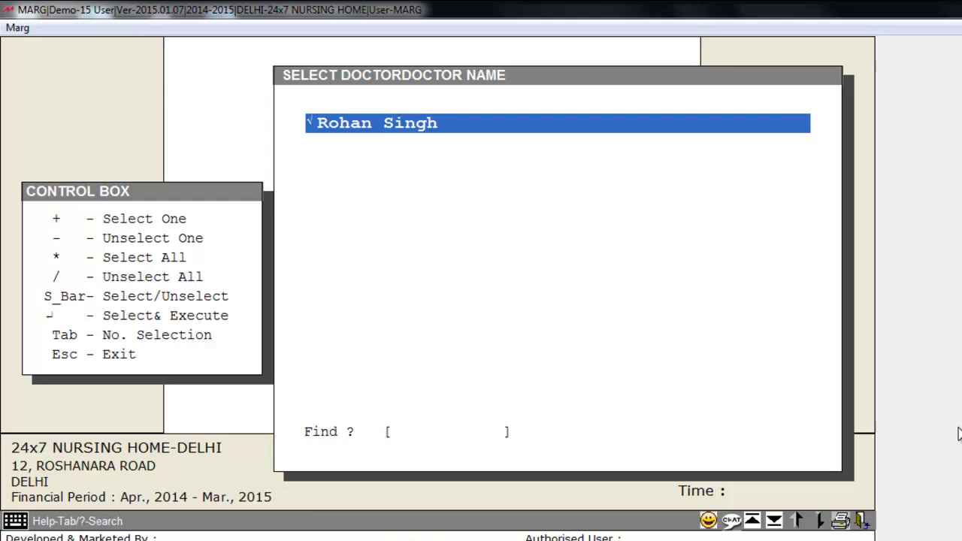
pyautogui.press('Return')
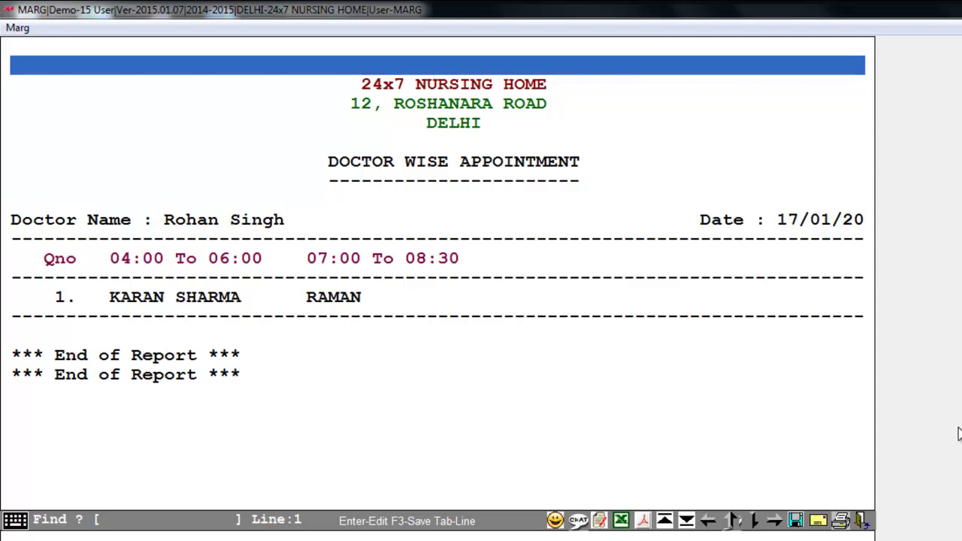
pyautogui.press('Escape')
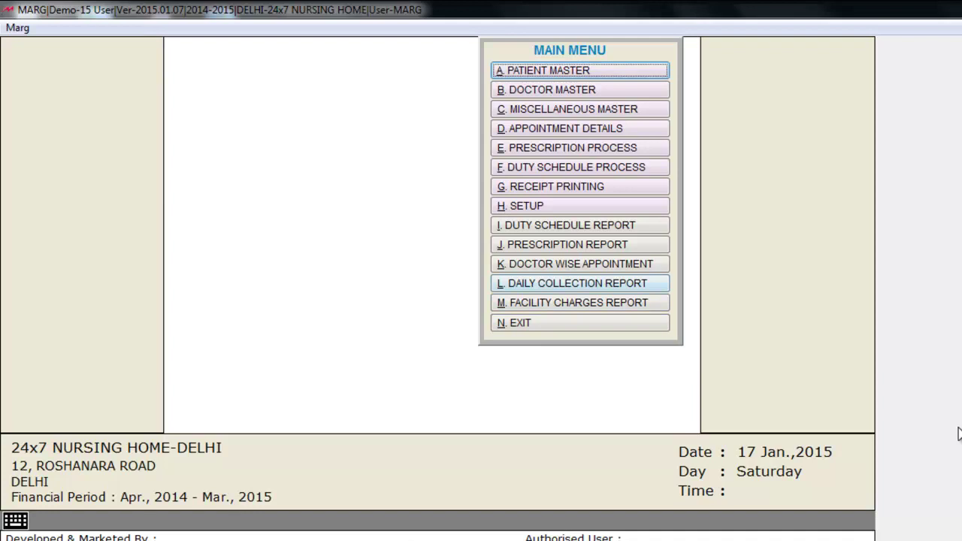
# - View the 01/04/2014 Daily Collection Report with Nature of Fee set to Appointment
pyautogui.press('l')
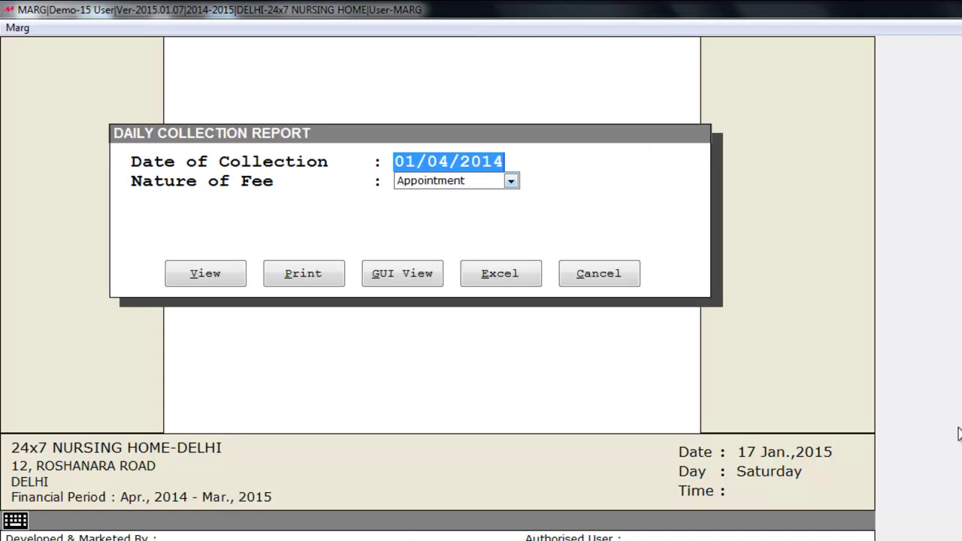
pyautogui.press('Return')
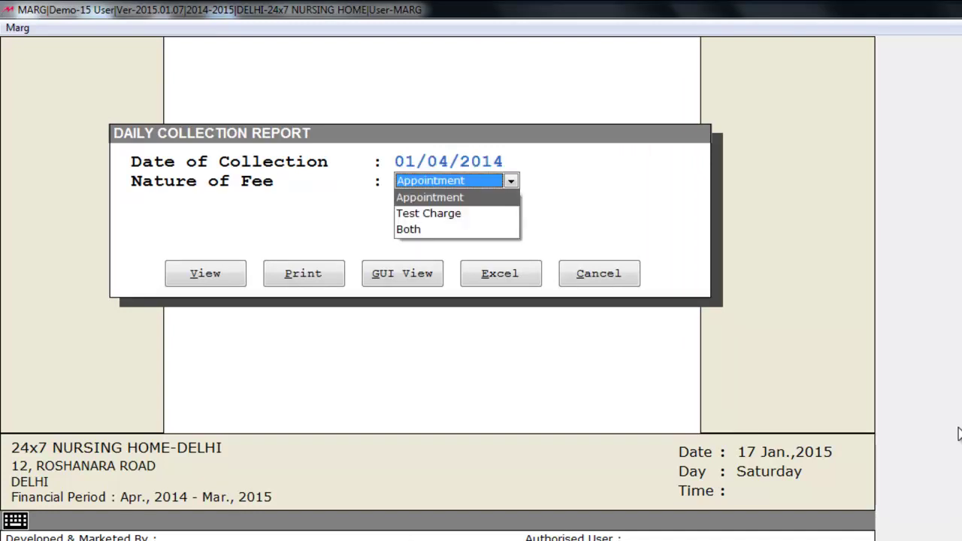
pyautogui.press('Down')
pyautogui.press('Down')
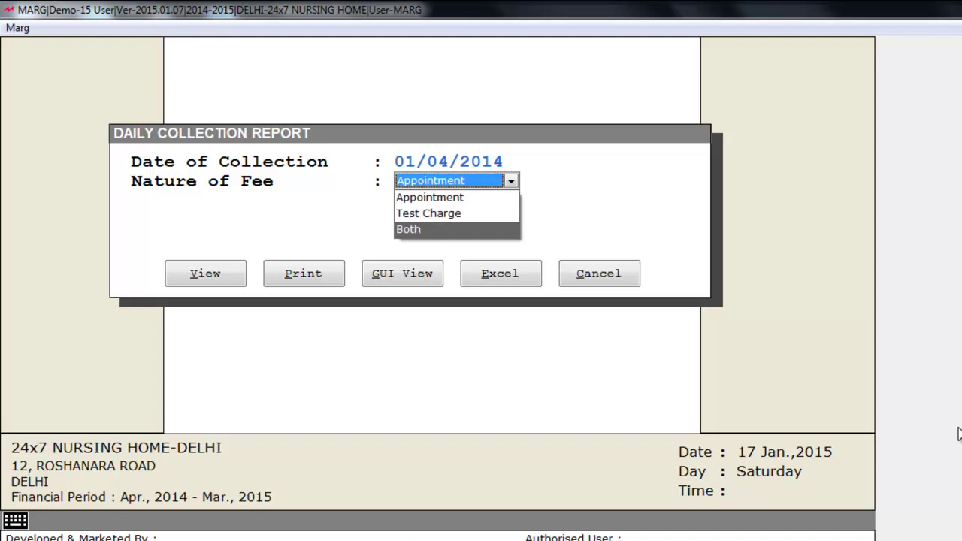
pyautogui.press('Up')
pyautogui.press('Up')
pyautogui.press('Return')
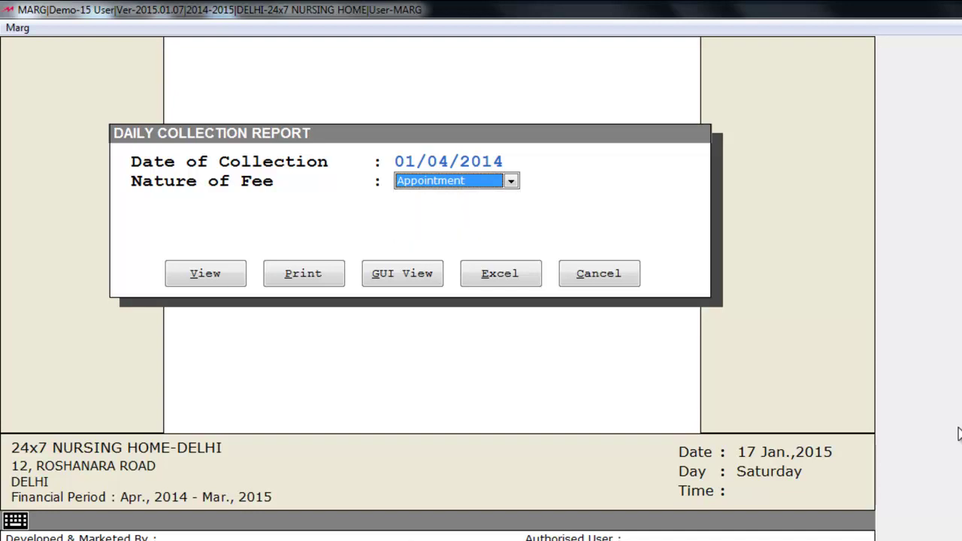
pyautogui.press('Return')
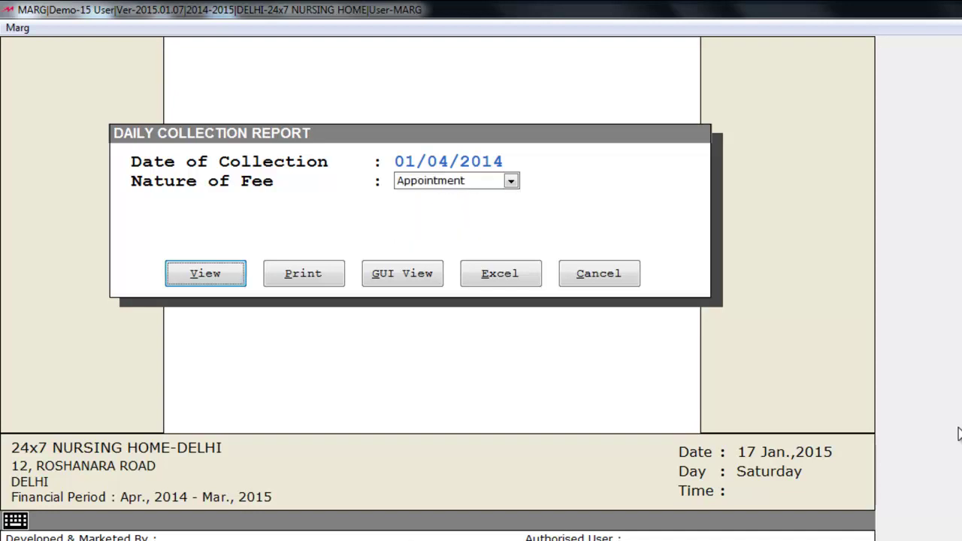
pyautogui.press('Return')
pyautogui.press('End')
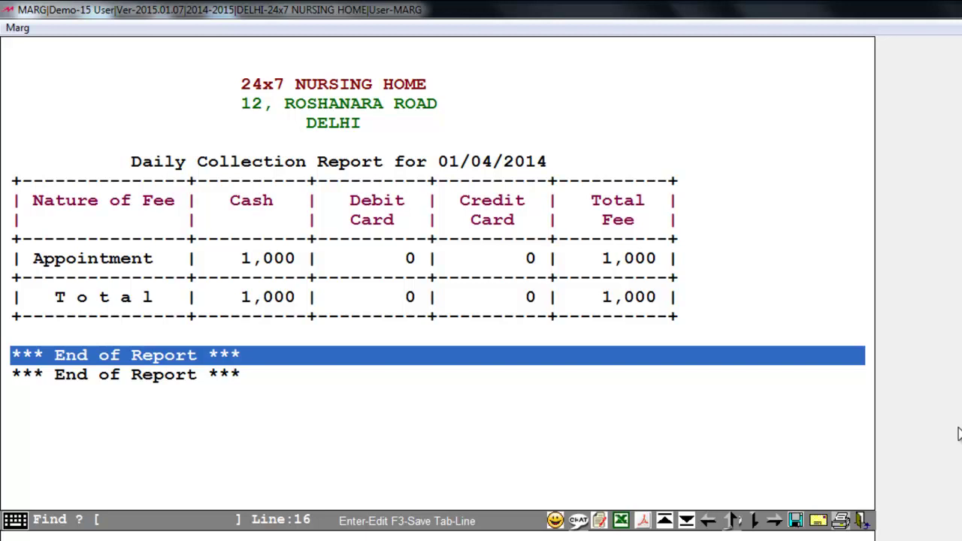
pyautogui.press('Escape')
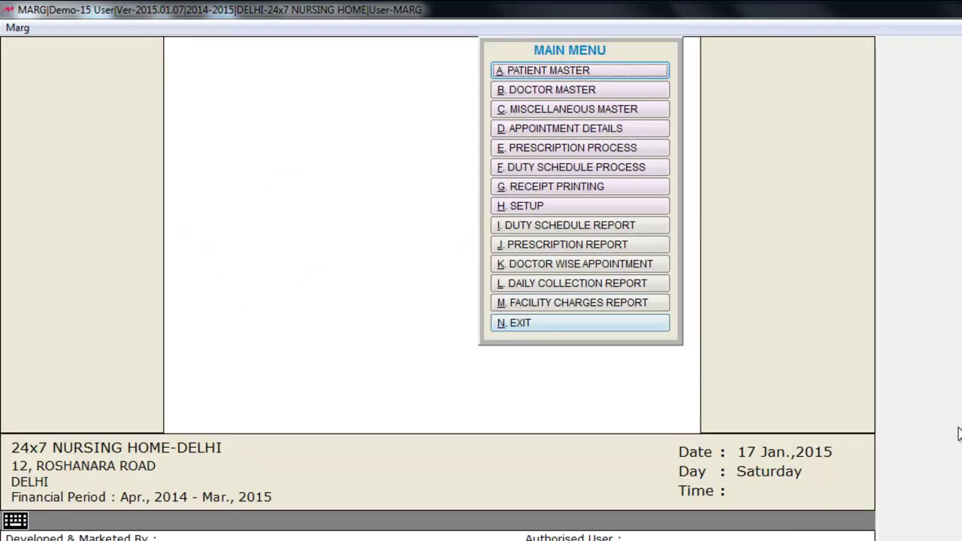
# - Set the Facility Charges Report's Facility Name option to Select
pyautogui.press('Return')
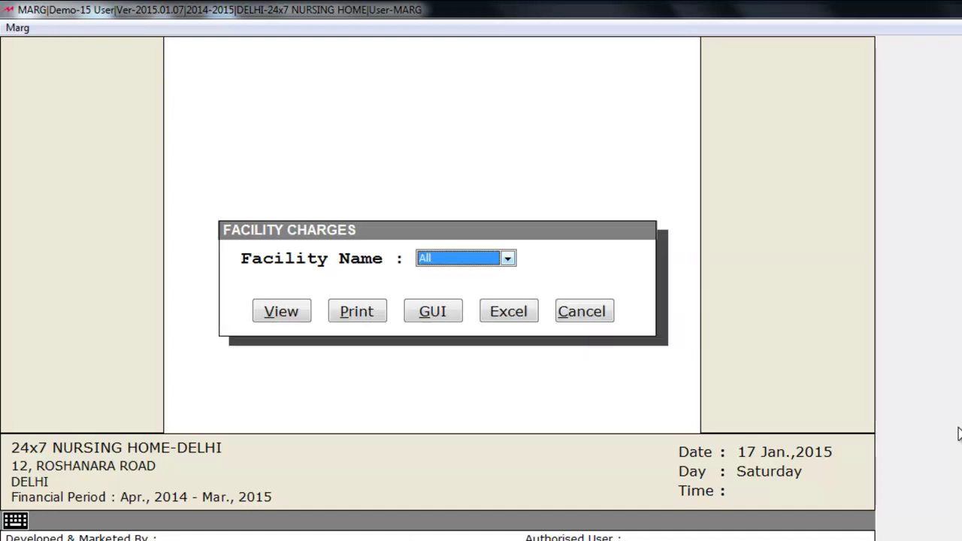
pyautogui.hotkey('alt', 'Down')
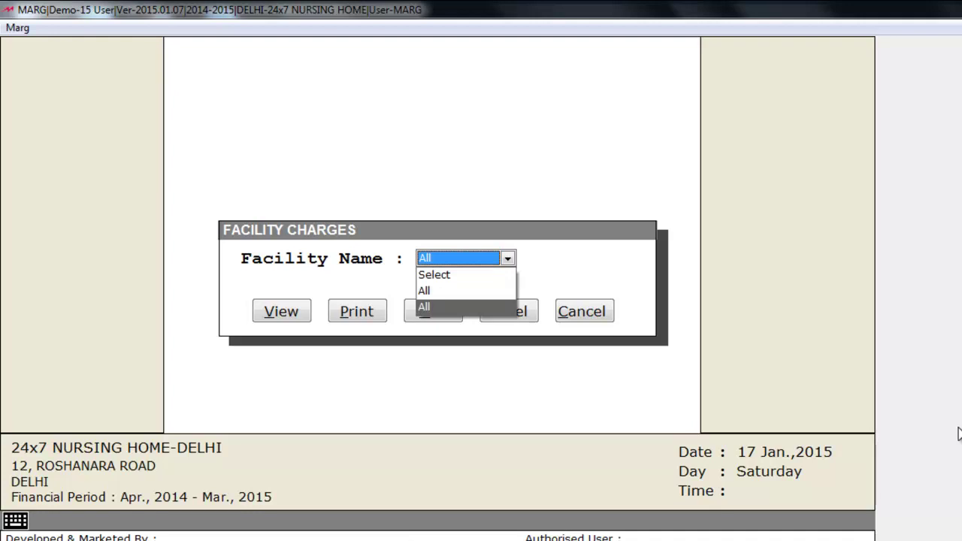
pyautogui.press('Up')
pyautogui.press('Up')
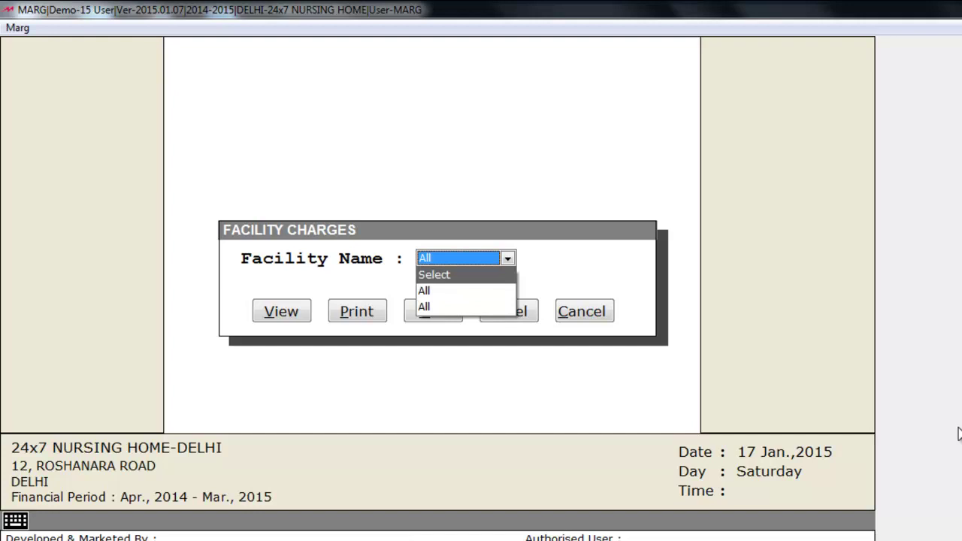
pyautogui.press('Down')
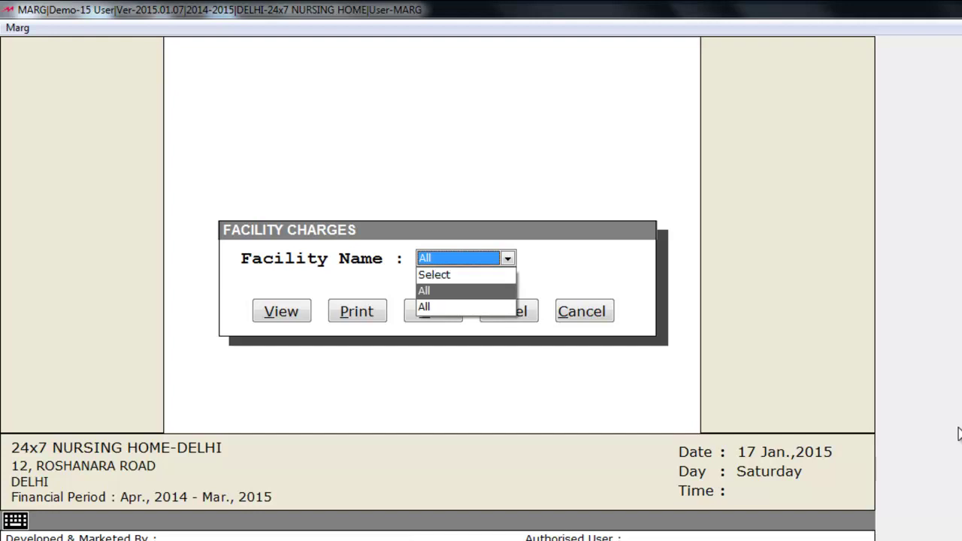
pyautogui.press('Up')
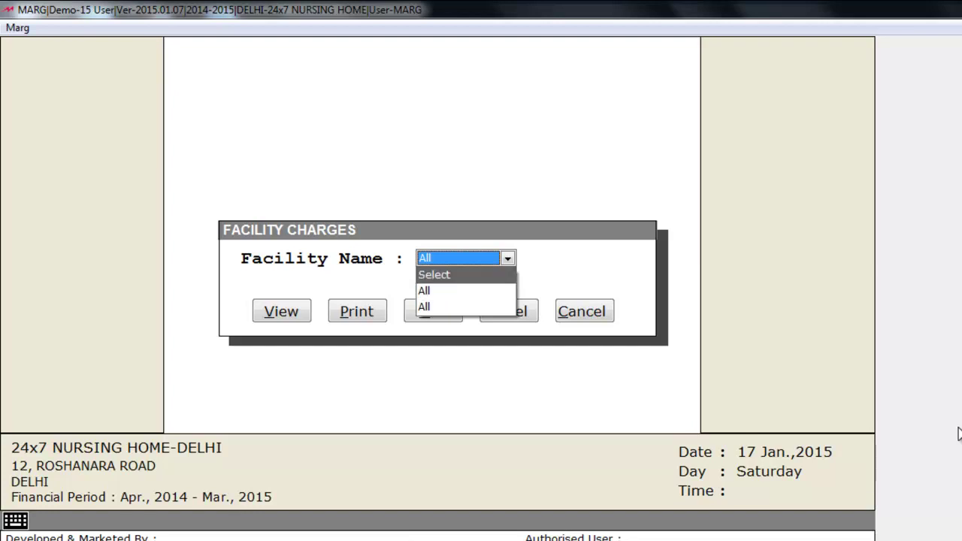
pyautogui.press('Return')
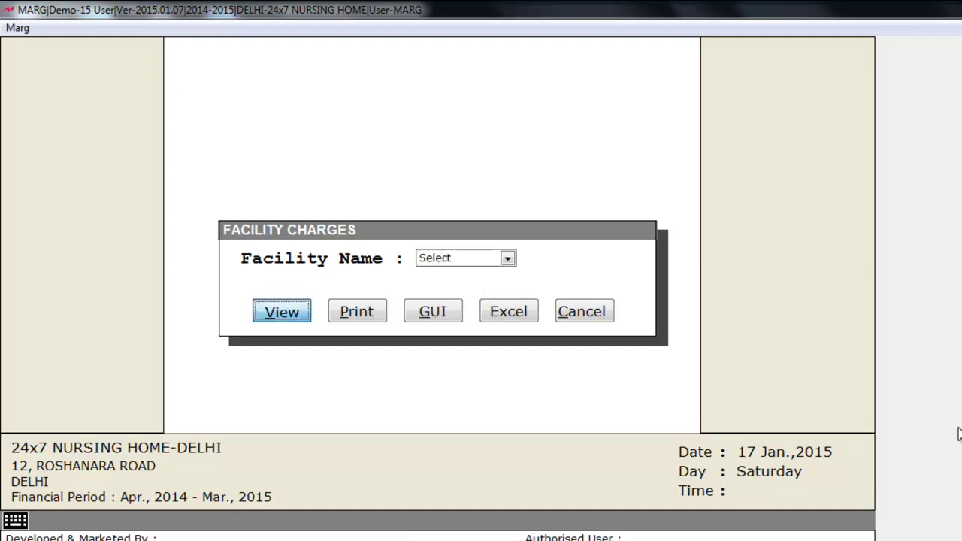
# - Generate and scroll the facility charges report for CT SCAN and X-RAY
pyautogui.press('Return')
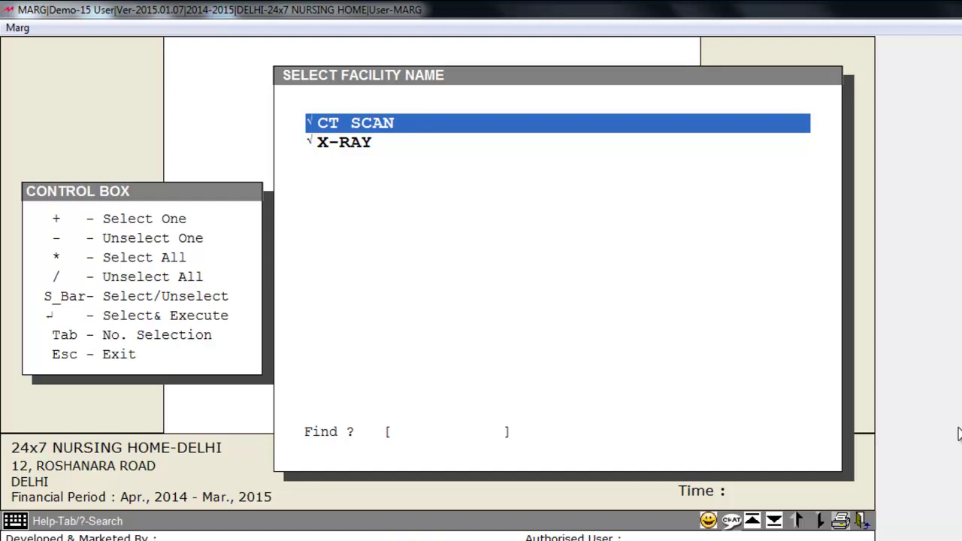
pyautogui.press('Return')
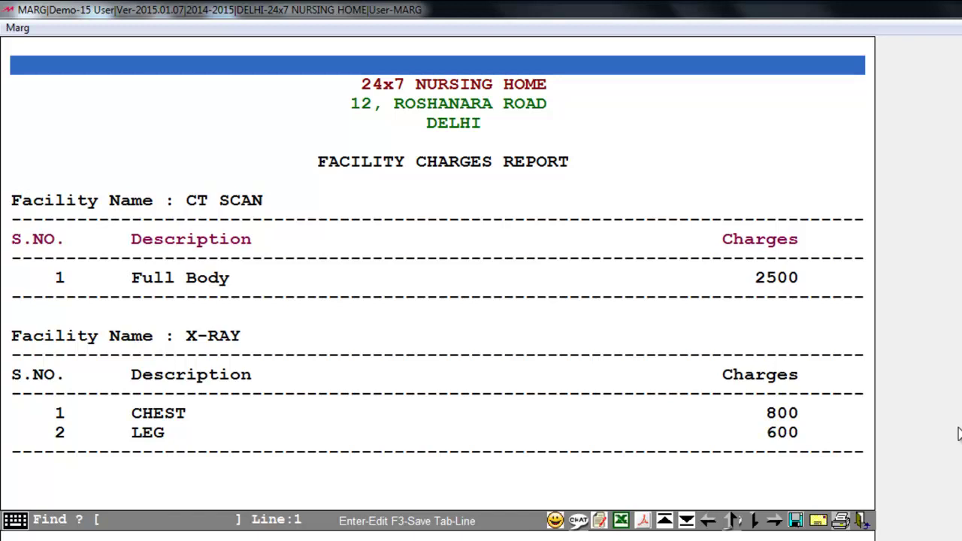
pyautogui.press('Down')
pyautogui.press('Down')
pyautogui.press('Down')
pyautogui.press('Down')
pyautogui.press('Down')
pyautogui.press('Down')
pyautogui.press('Down')
pyautogui.press('Down')
pyautogui.press('Down')
pyautogui.press('Down')
pyautogui.press('Down')
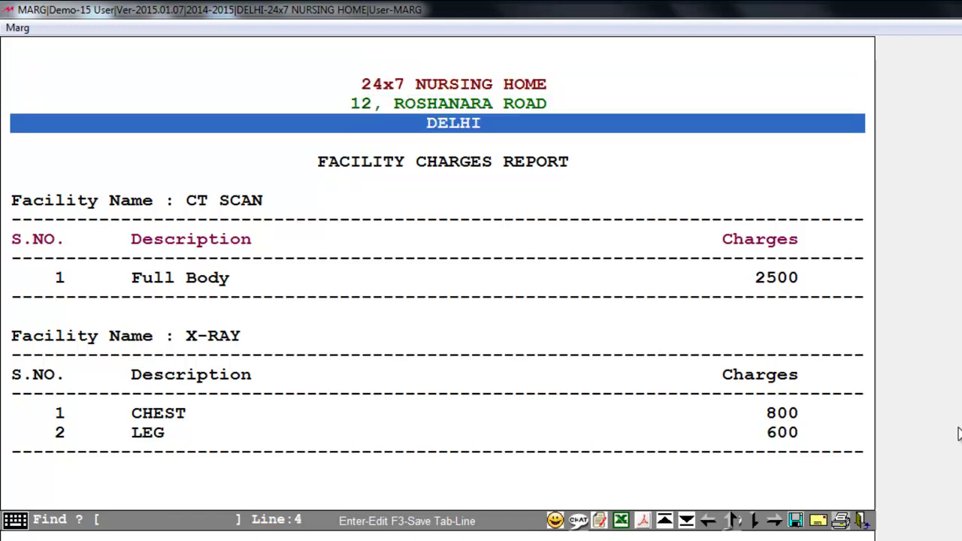
pyautogui.press('Down')
pyautogui.press('Down')
pyautogui.press('Down')
pyautogui.press('Down')
pyautogui.press('Down')
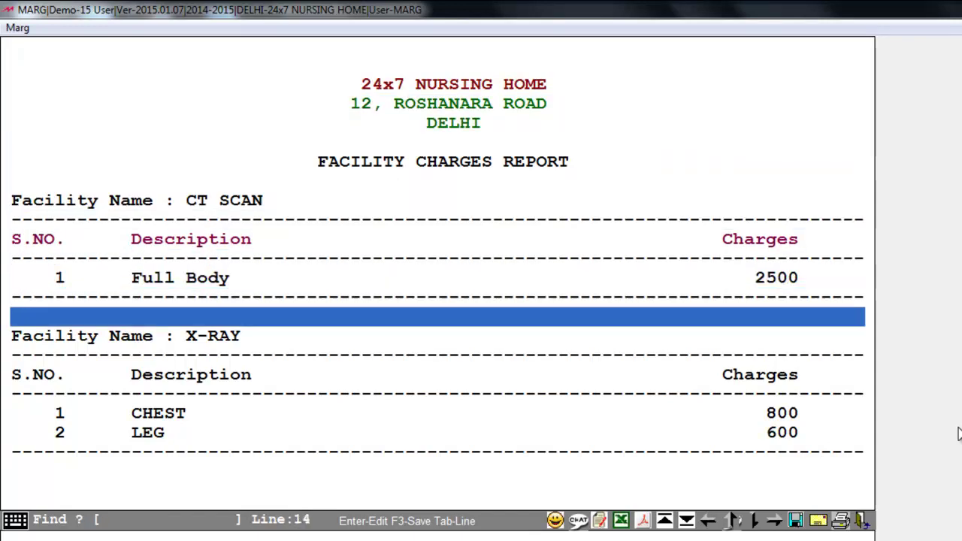
pyautogui.press('Escape')
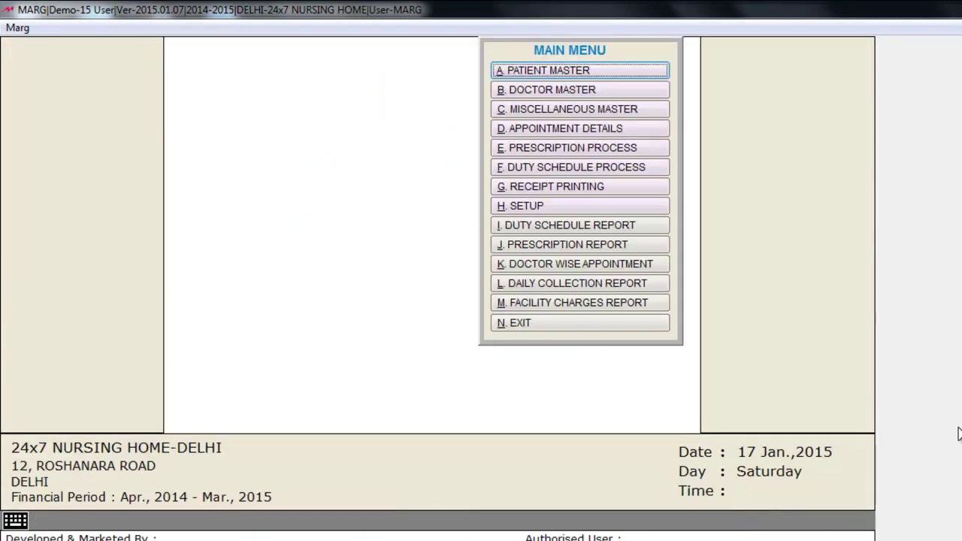